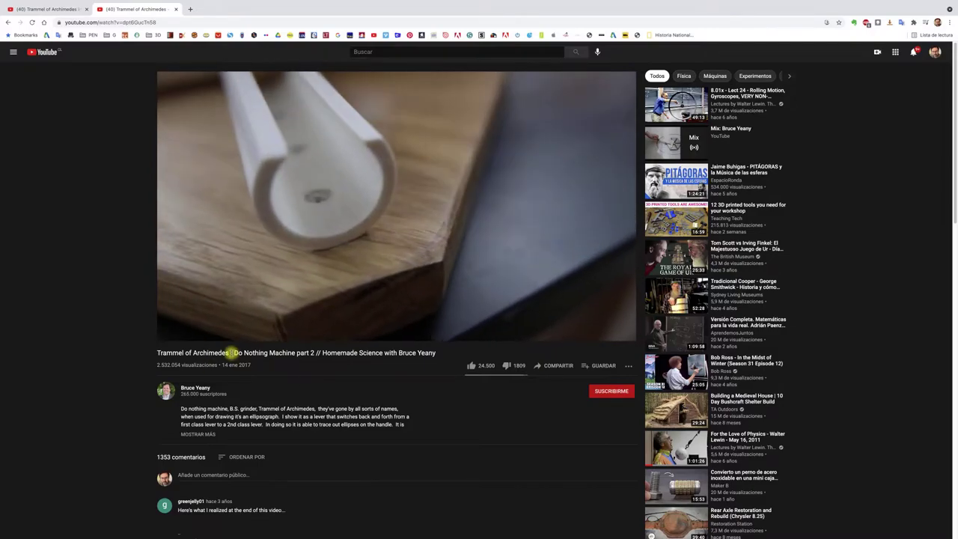
- Select the video title, then skip ahead through 2:56, 3:13, 3:43 and 4:13
drag(230, 354, 159, 353)
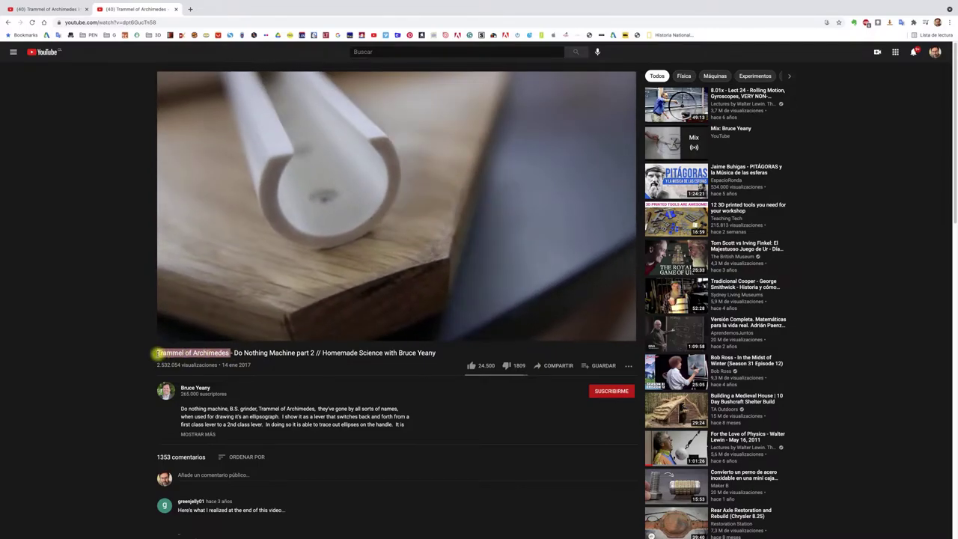
click(334, 364)
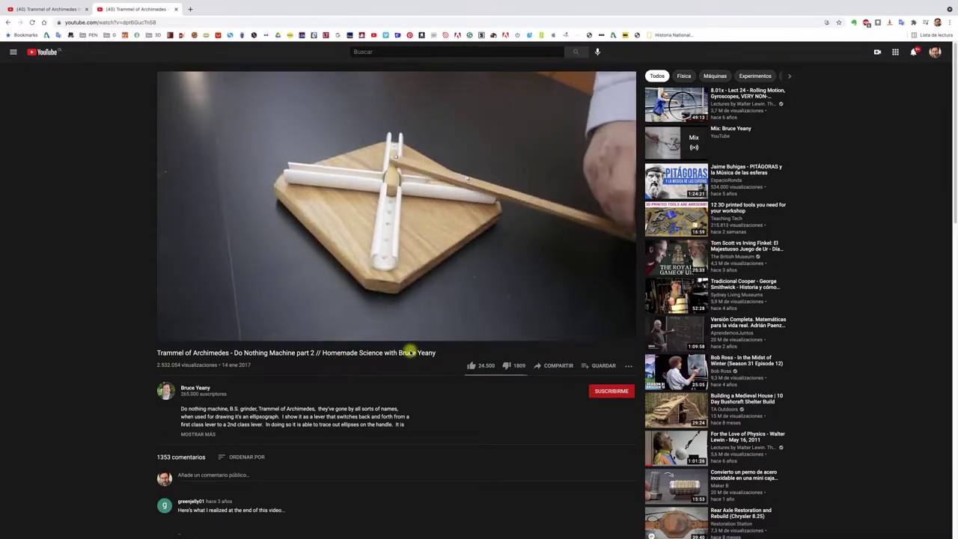
click(354, 325)
click(387, 325)
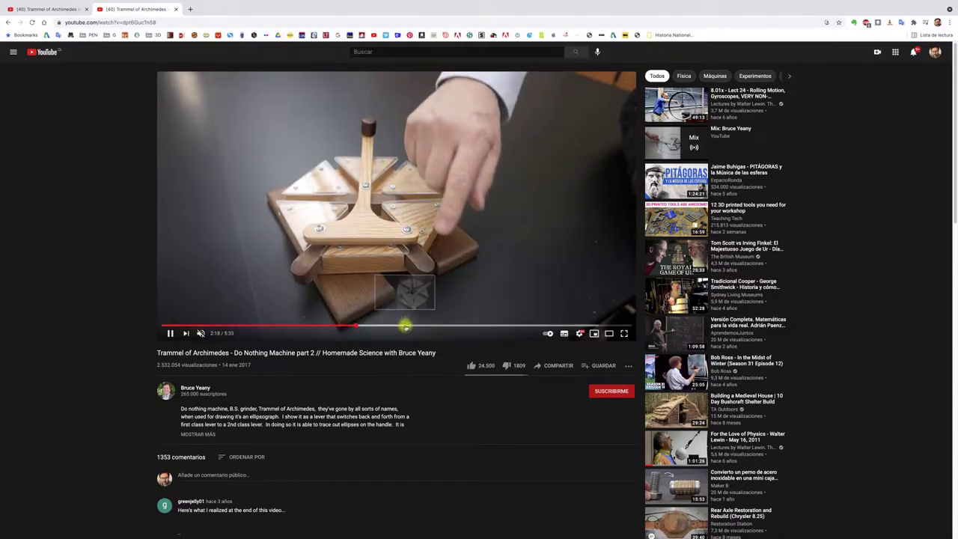
click(409, 325)
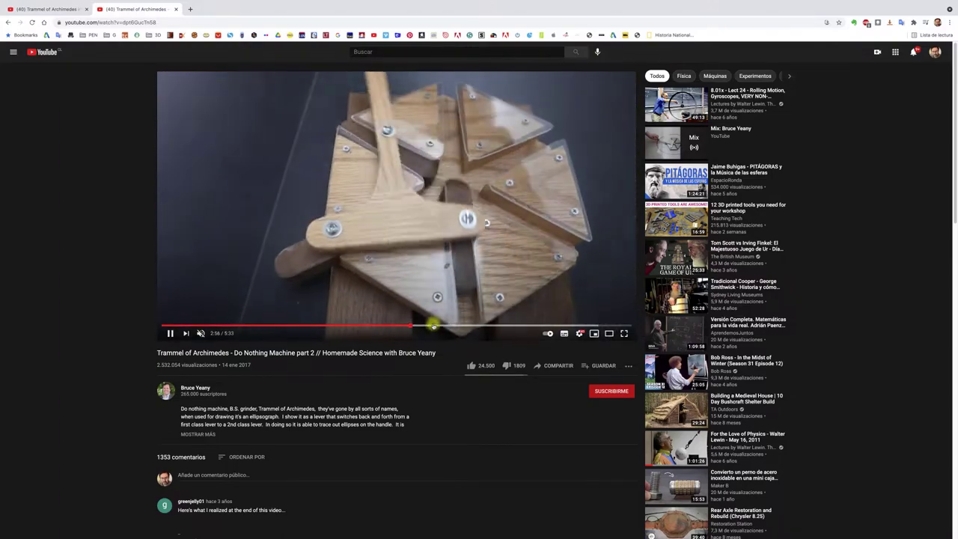
click(428, 324)
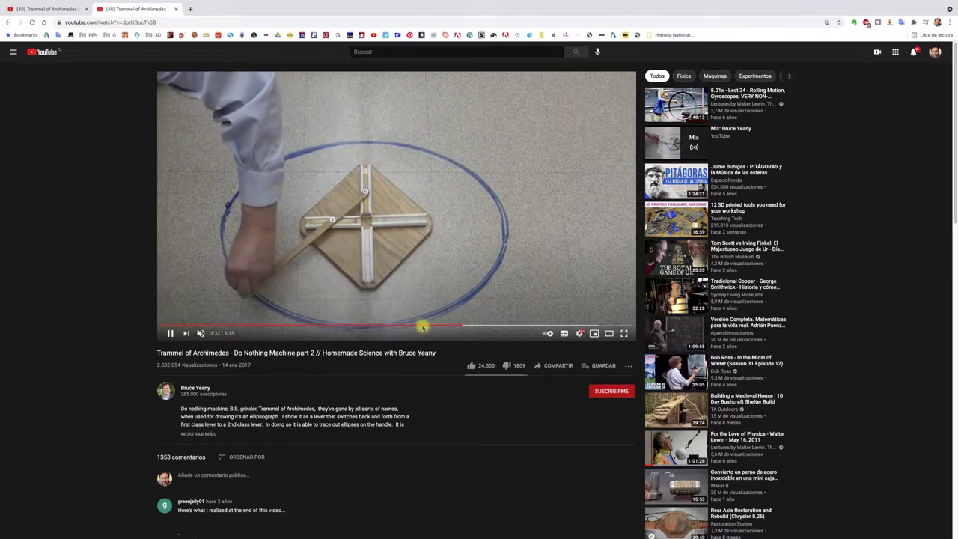
click(476, 327)
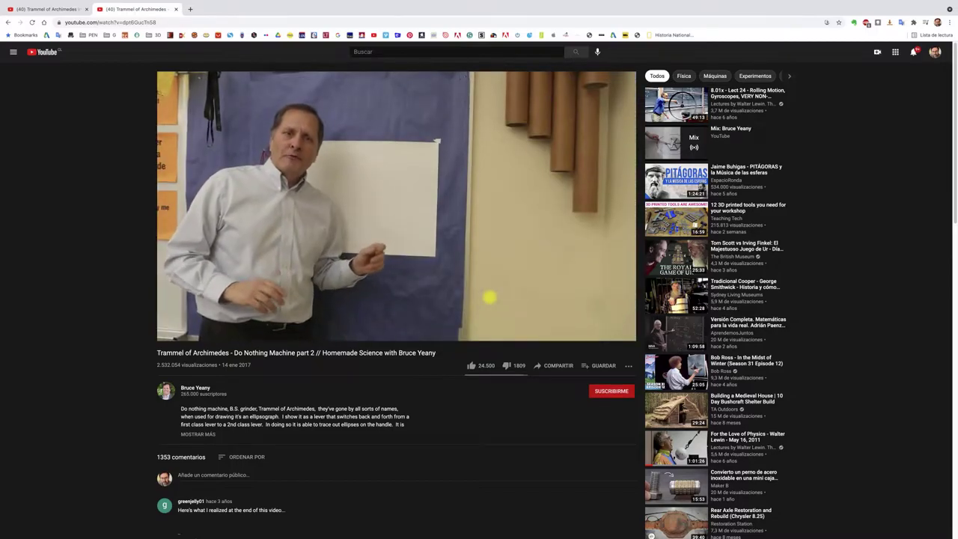
click(516, 323)
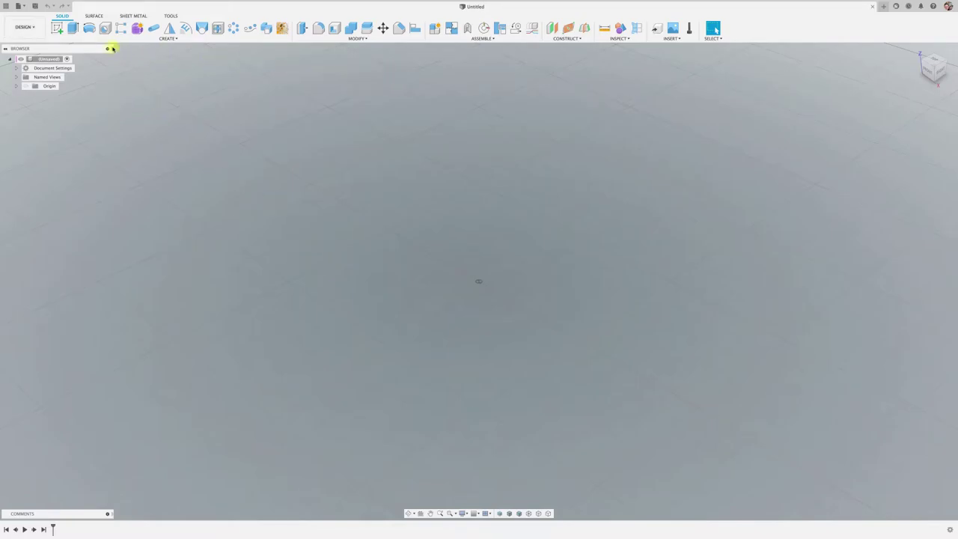
- Create a new component named BASE
click(434, 30)
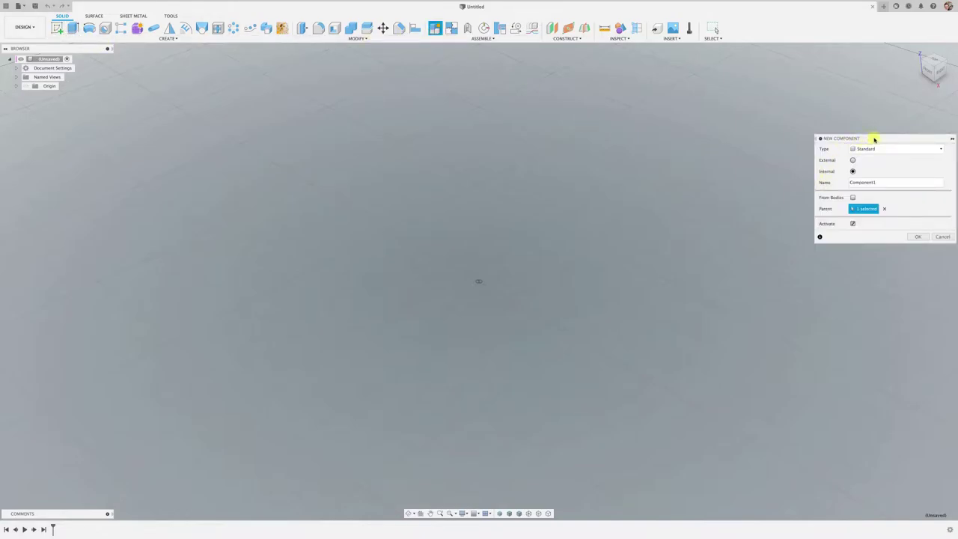
drag(874, 140, 711, 128)
click(715, 171)
text(BASE)
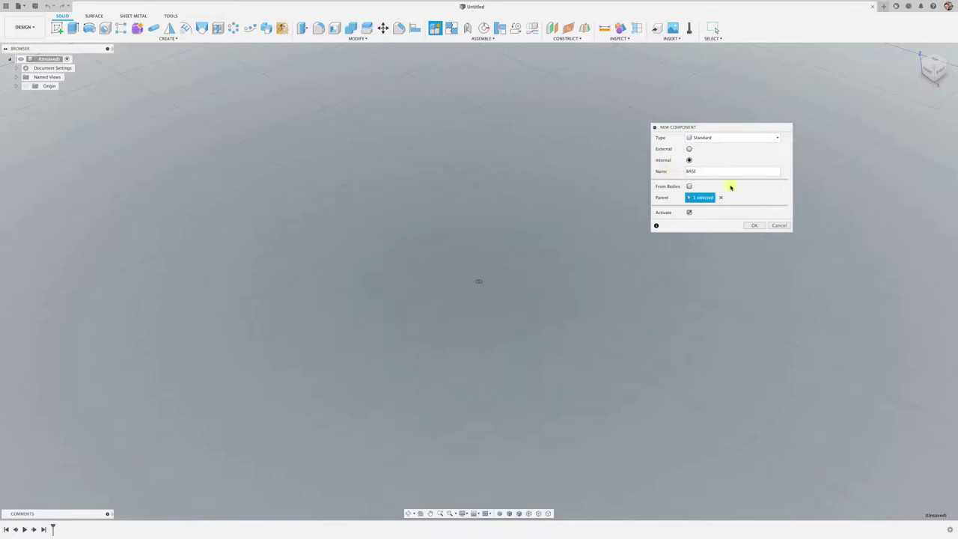
click(758, 225)
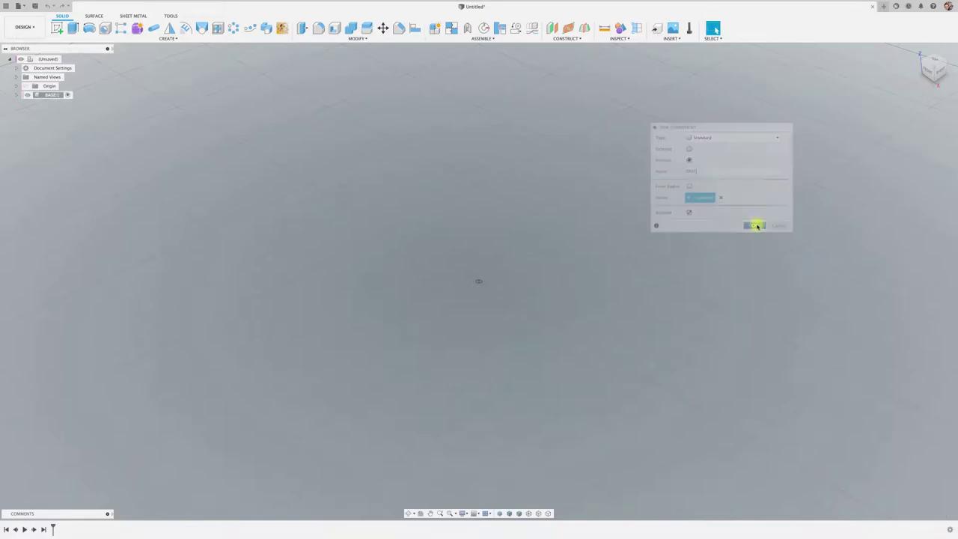
- Sketch a centre rectangle on the ground plane, centred on the origin
click(57, 28)
click(526, 285)
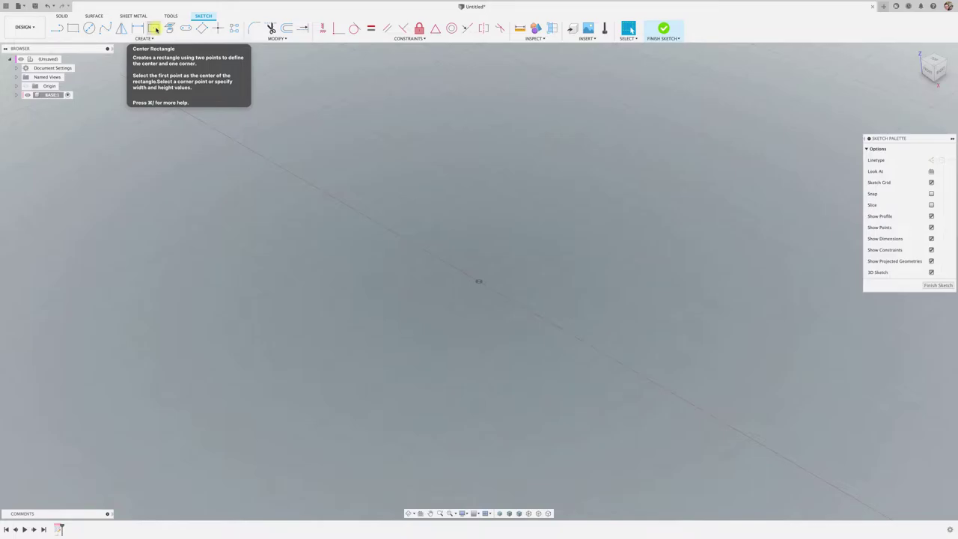
click(154, 29)
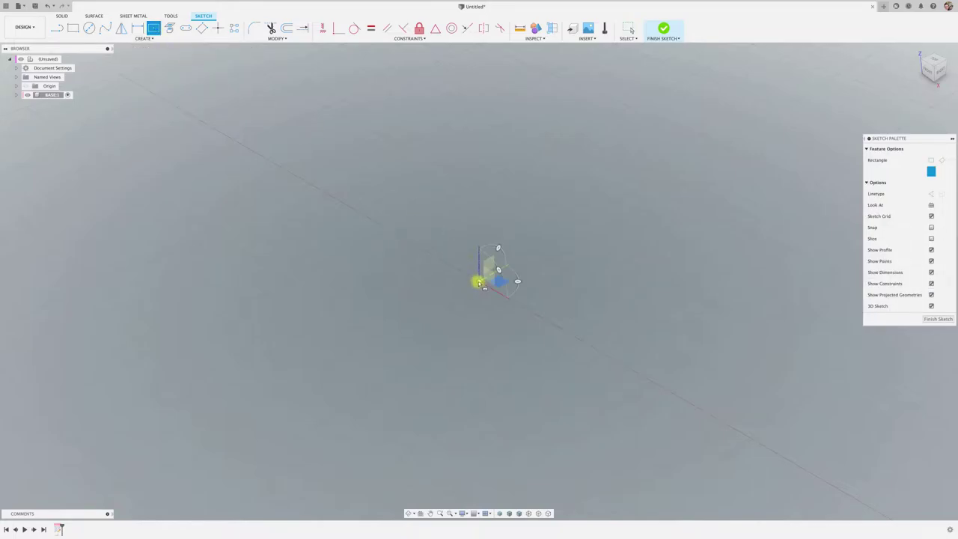
click(479, 283)
click(469, 455)
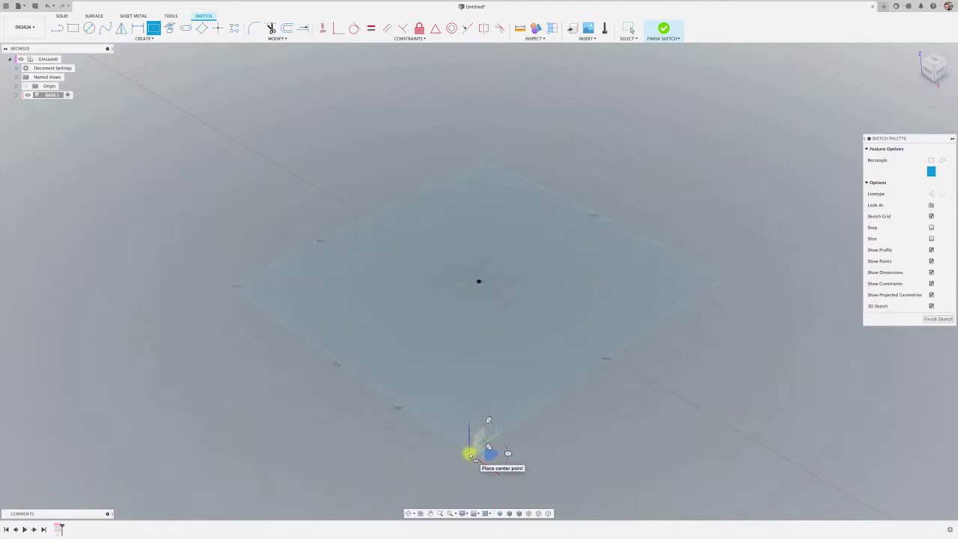
key(Escape)
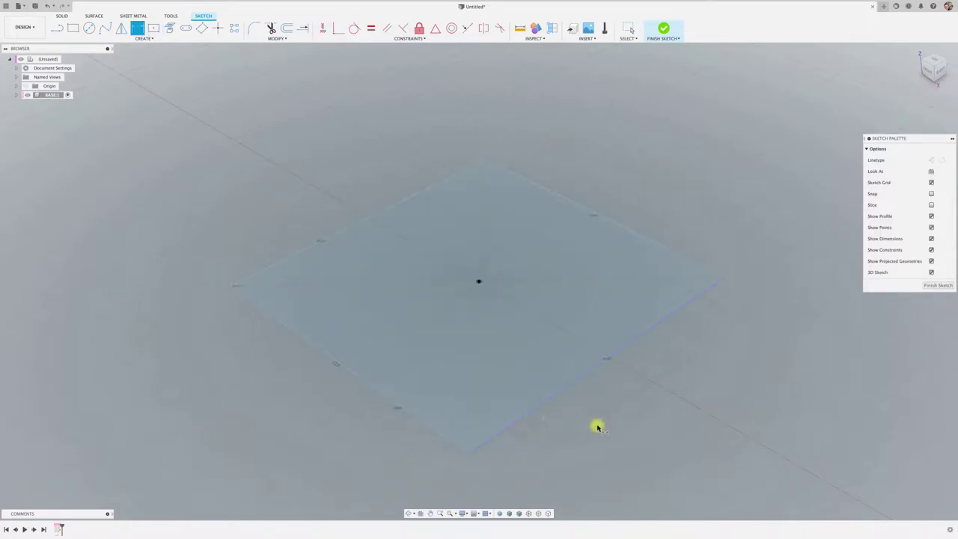
- Dimension both sides equal to make a square, then set the side to 200 mm
click(615, 414)
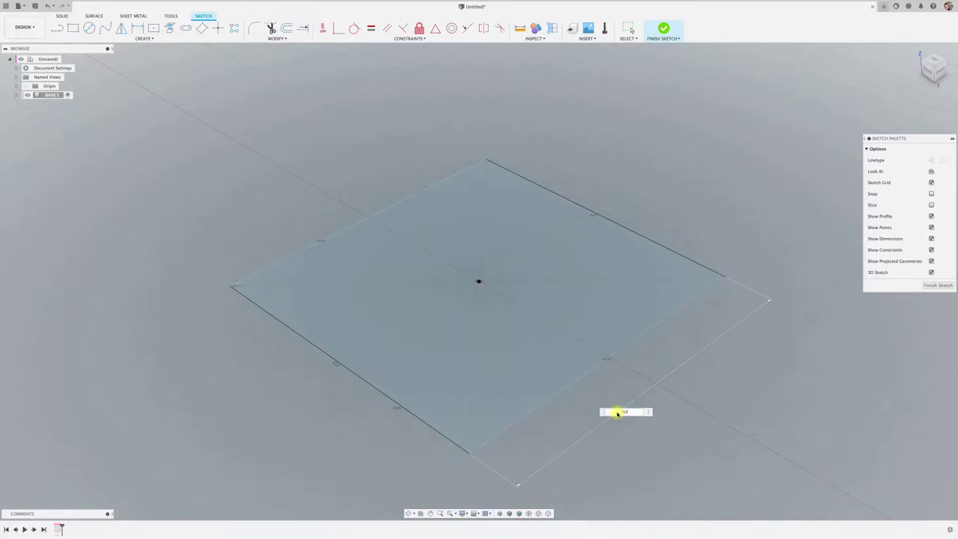
key(Return)
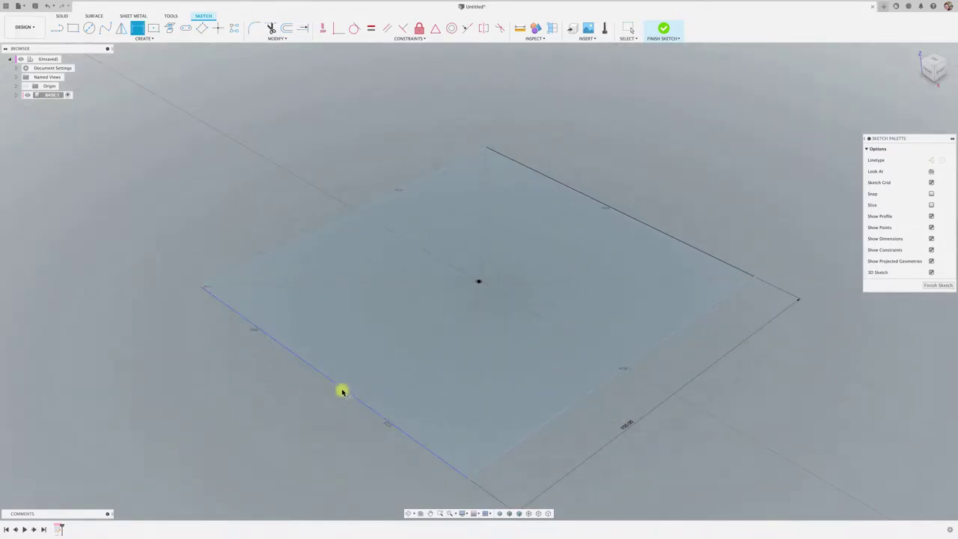
click(279, 419)
text(d1)
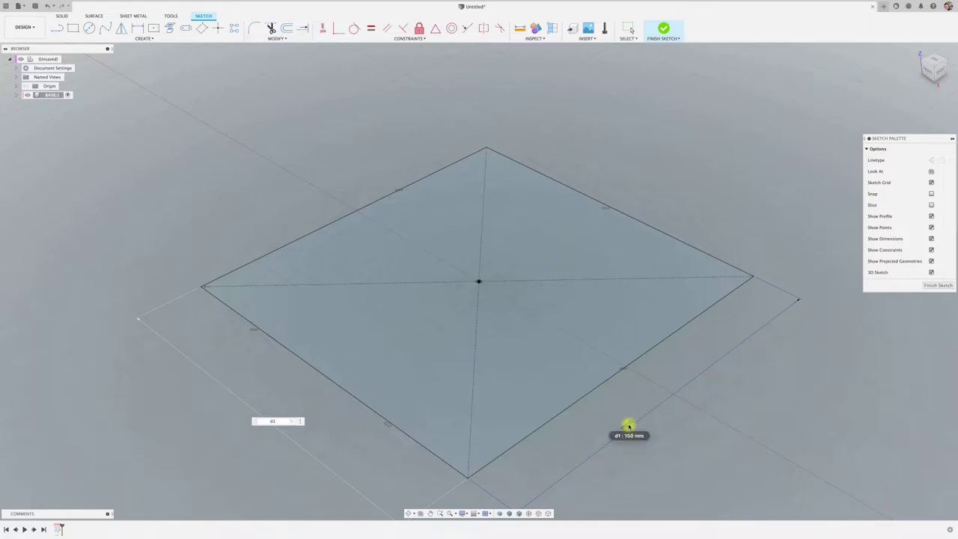
key(Return)
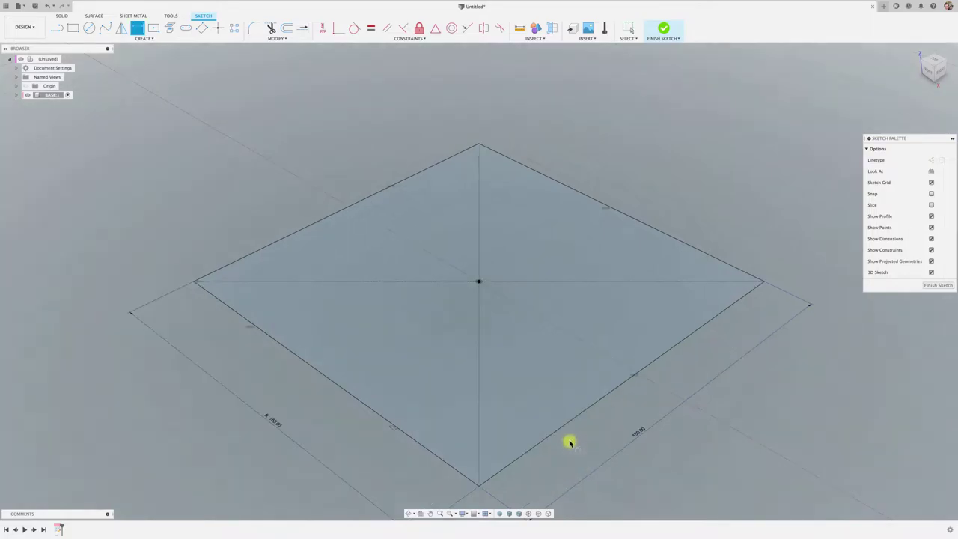
key(Escape)
double_click(641, 434)
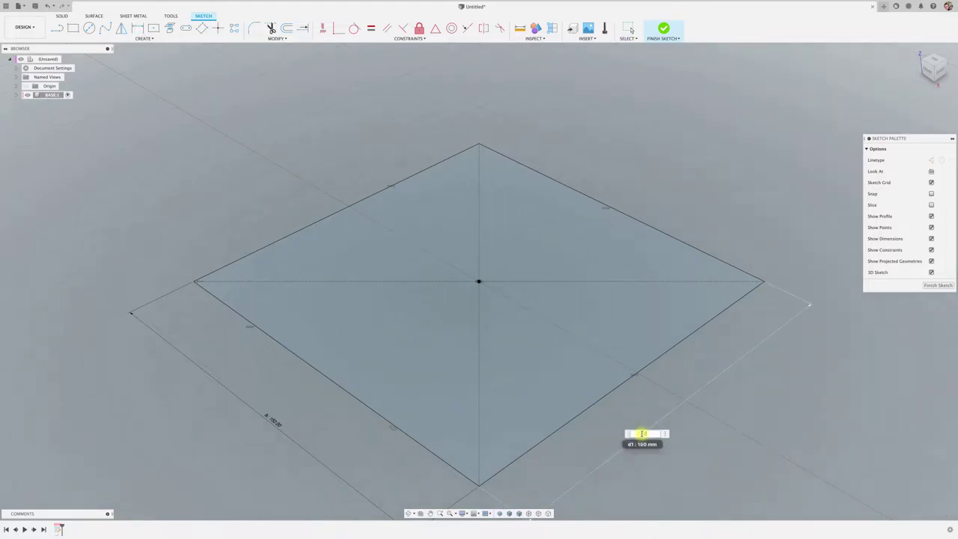
text(200)
key(Return)
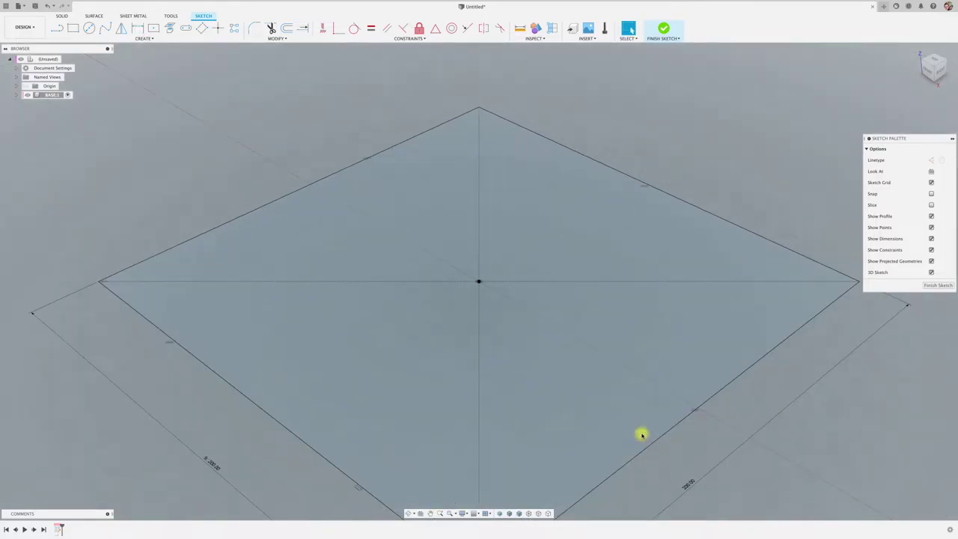
scroll(454, 242, down, 2)
scroll(453, 242, down, 2)
scroll(462, 267, down, 2)
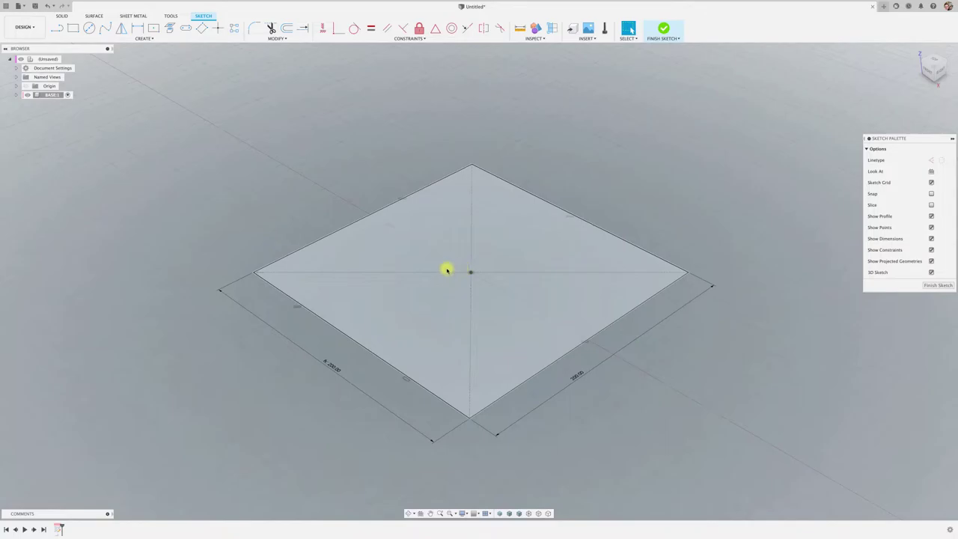
- Extrude the 200 mm square 20 mm into a slab and turn on Component Colors
key(e)
click(428, 303)
click(442, 292)
click(470, 288)
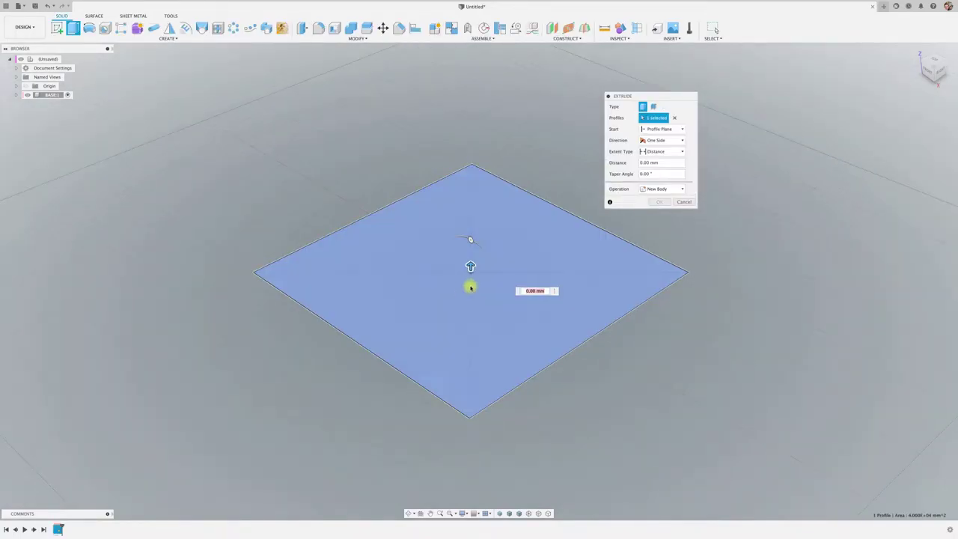
drag(470, 266, 470, 242)
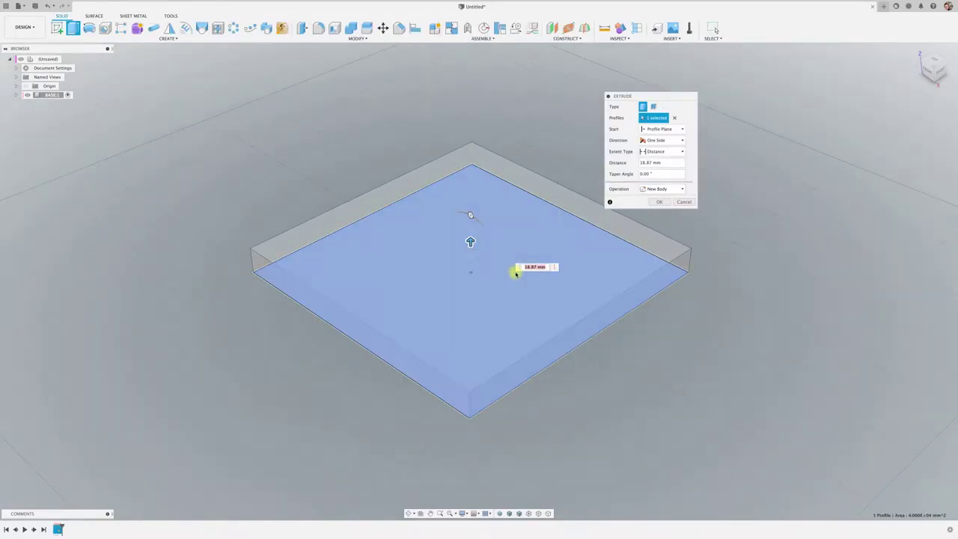
key(Return)
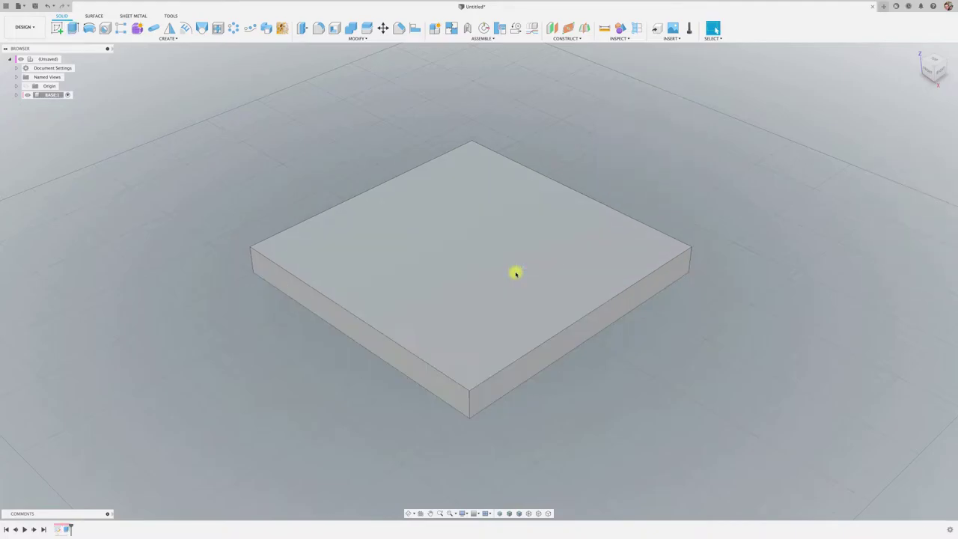
click(620, 28)
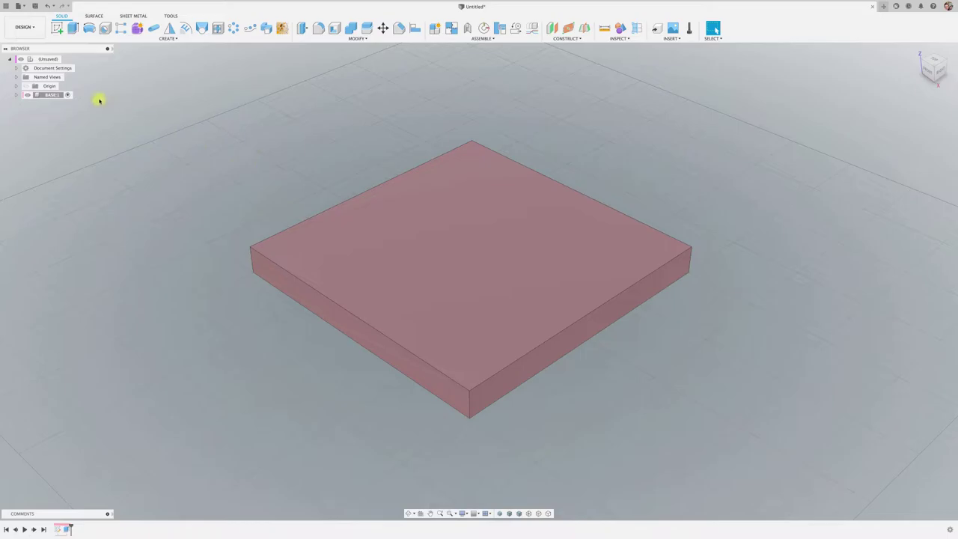
right_click(61, 95)
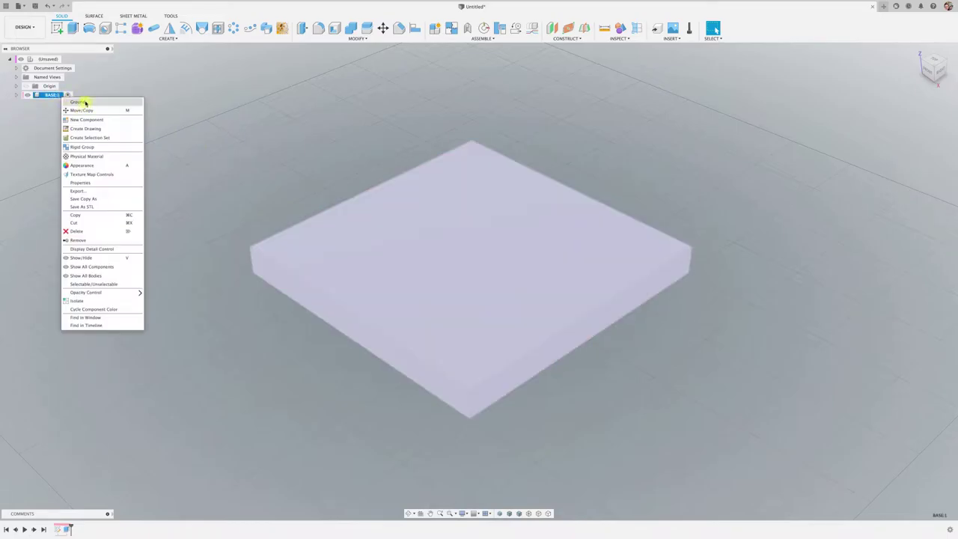
click(165, 122)
click(170, 127)
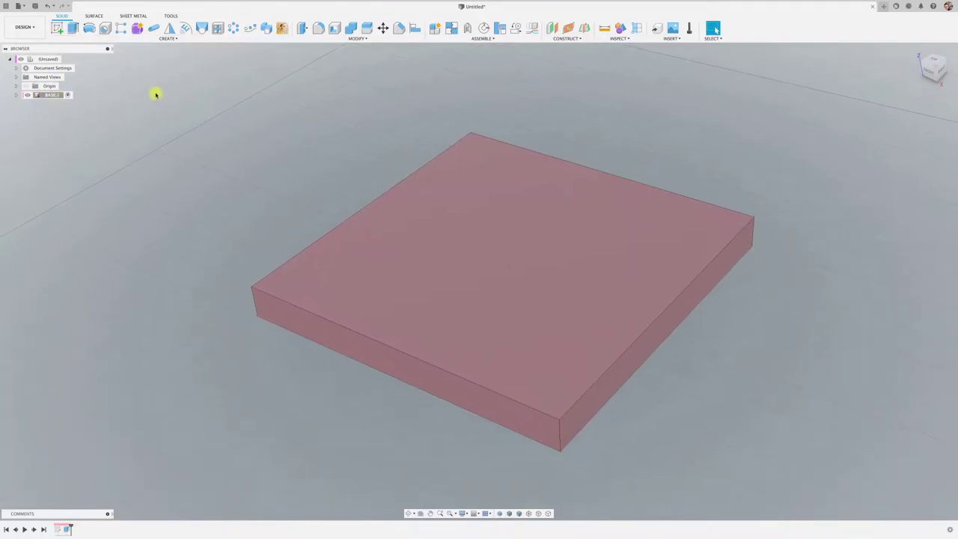
- Start a sketch on the slab's vertical front plane, viewed straight from the front
click(57, 28)
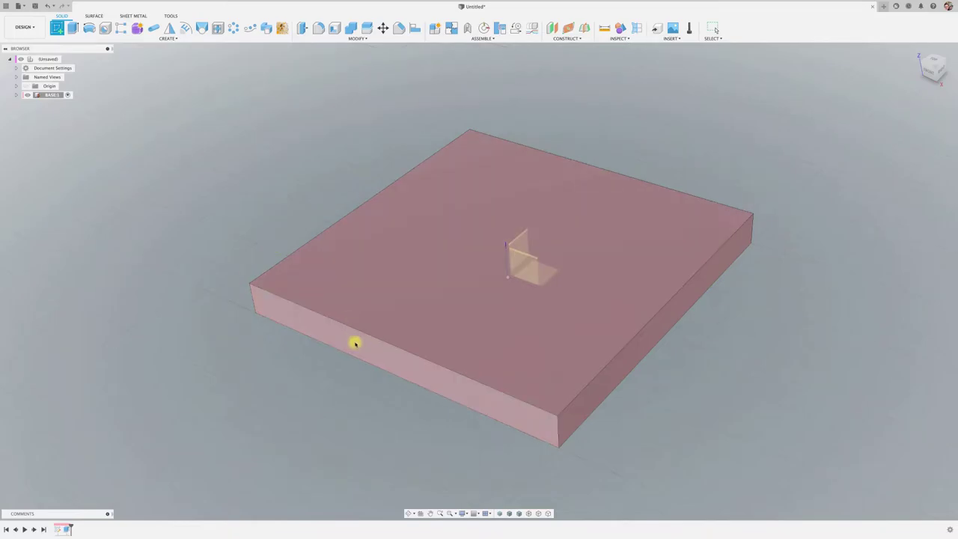
click(355, 343)
click(928, 73)
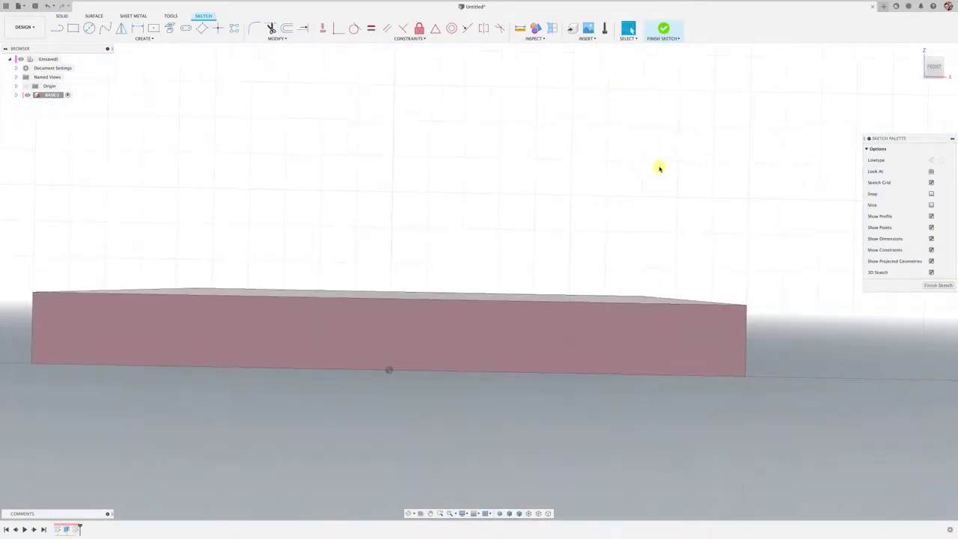
click(931, 67)
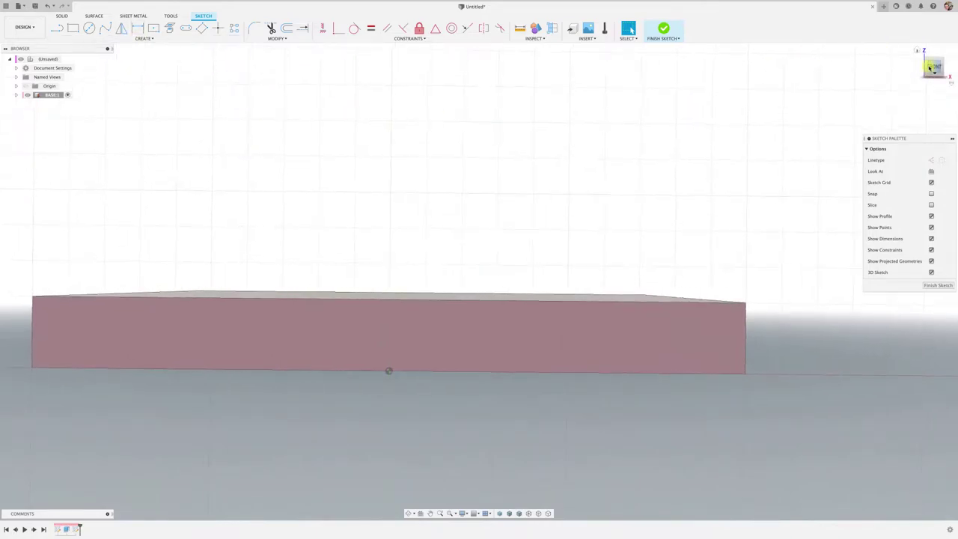
drag(925, 134, 750, 92)
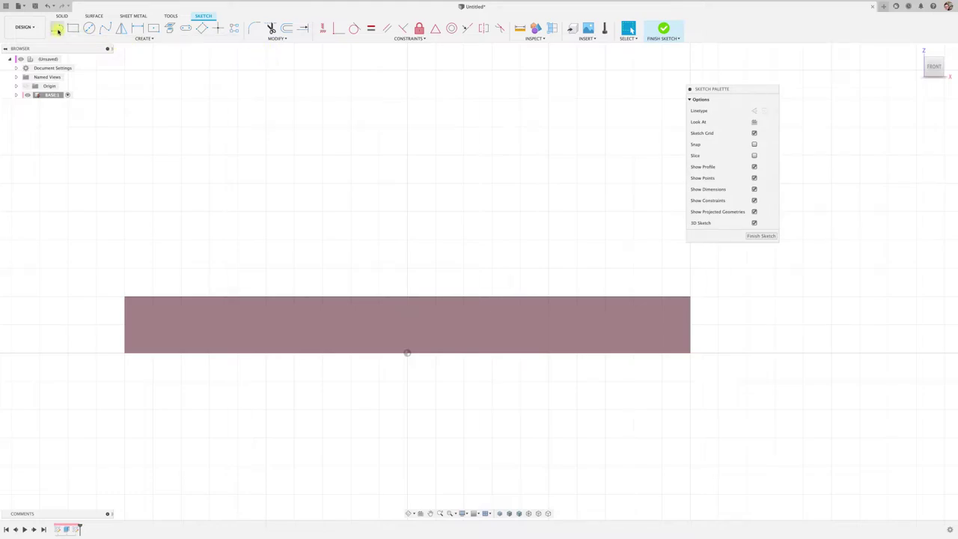
- Draw a vertical line through the base's centre and make it a centerline
click(58, 30)
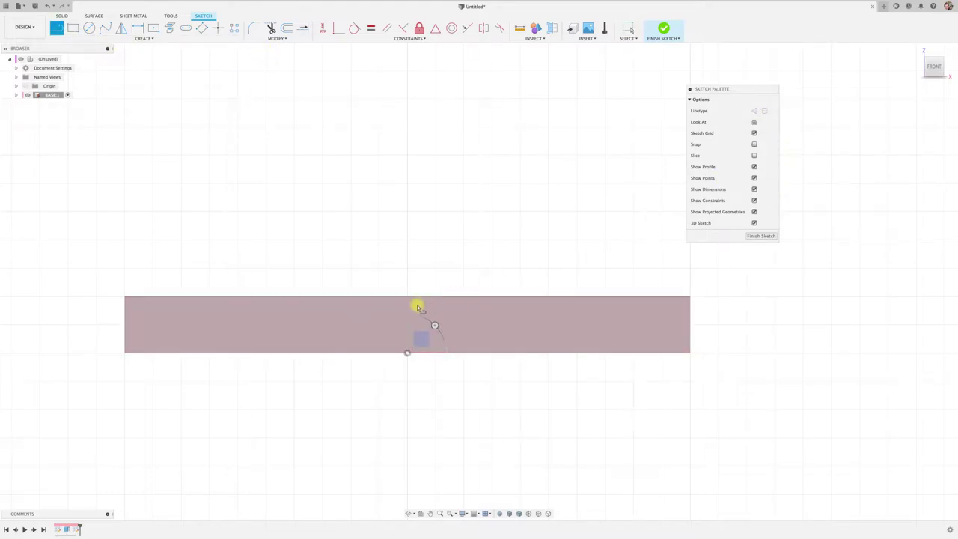
click(408, 268)
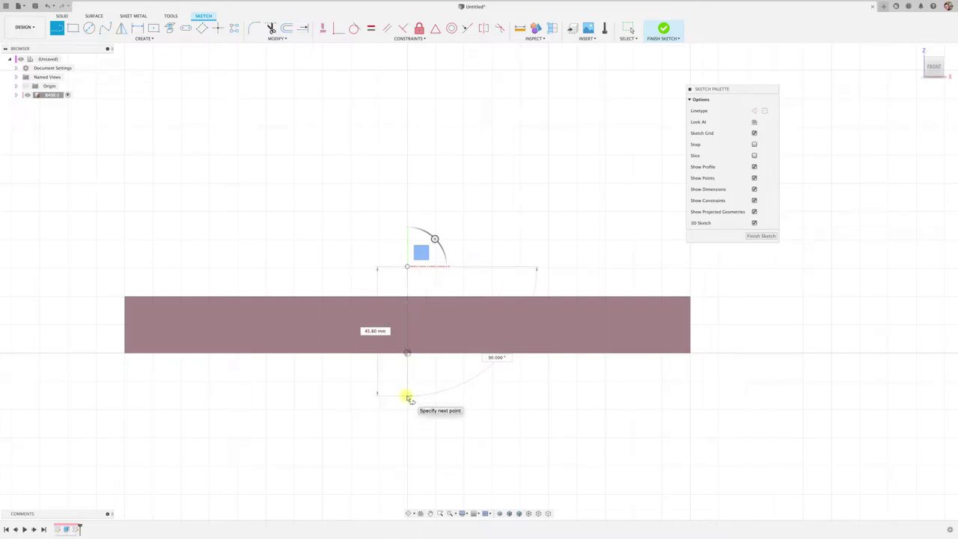
click(408, 396)
key(Escape)
click(407, 378)
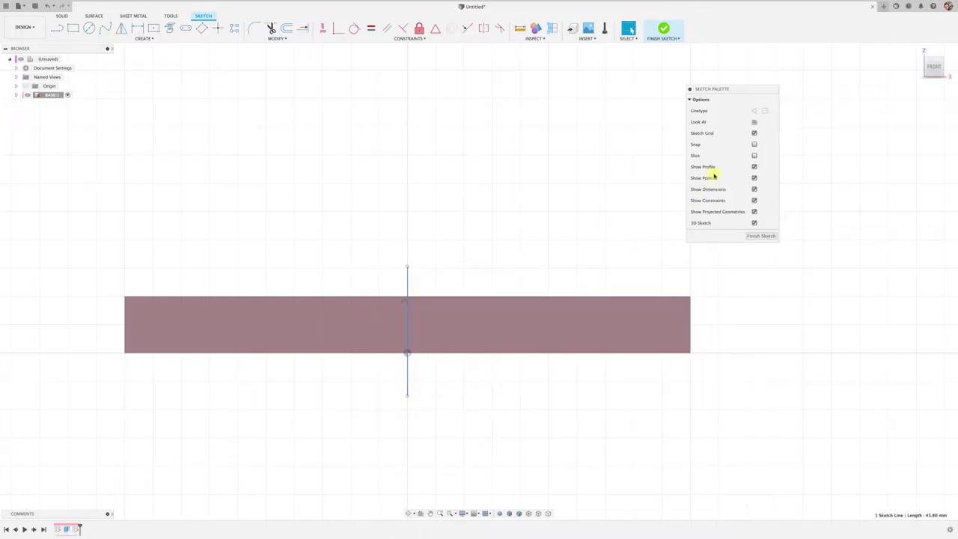
click(767, 111)
- Draw the half-dovetail's bottom edge and slanted side from the centerline
click(56, 27)
drag(407, 352, 415, 313)
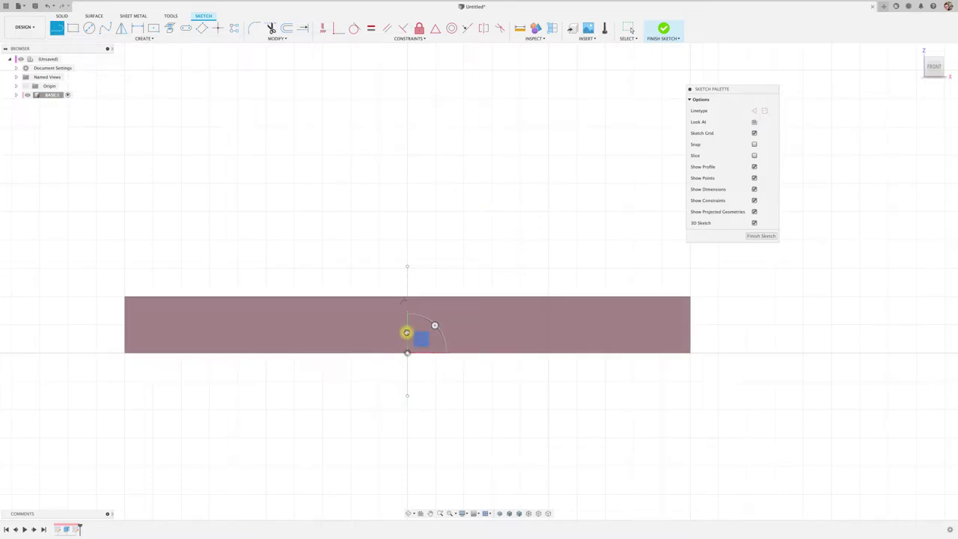
scroll(406, 331, up, 3)
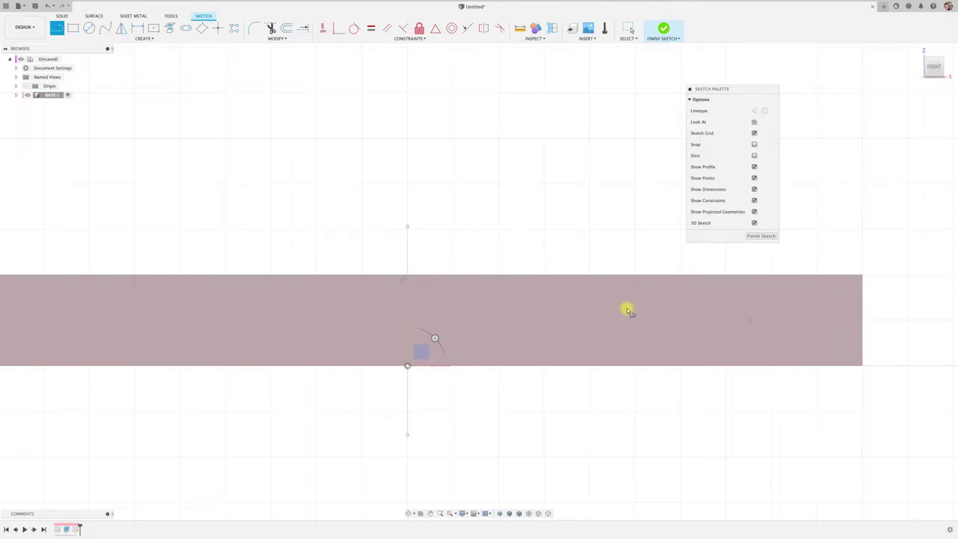
click(407, 321)
click(453, 322)
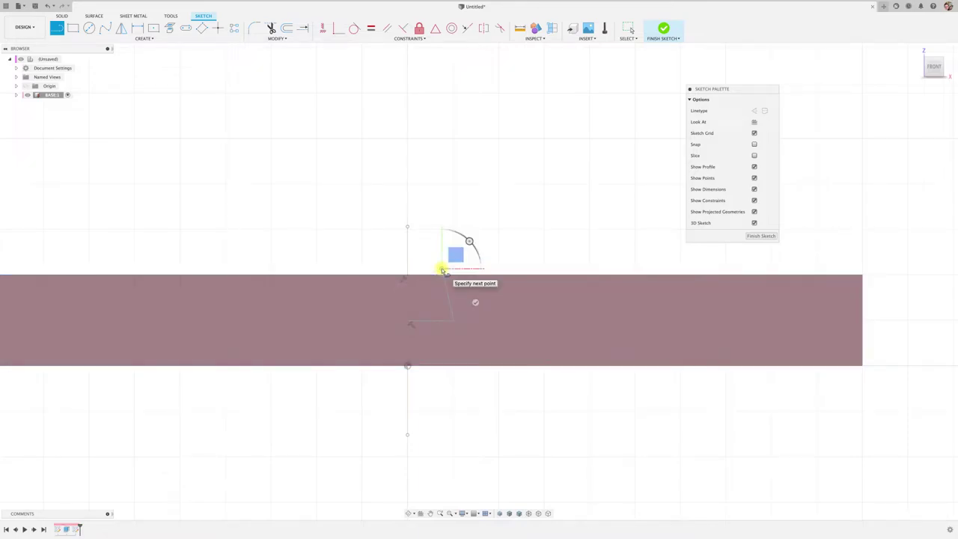
click(441, 269)
- Dimension the slanted side's angle to 77°
key(d)
click(449, 300)
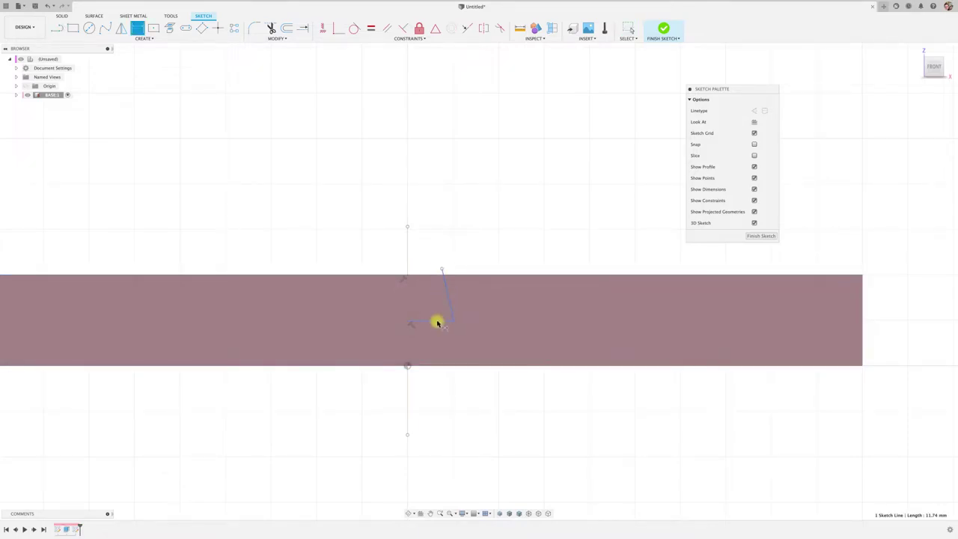
click(431, 309)
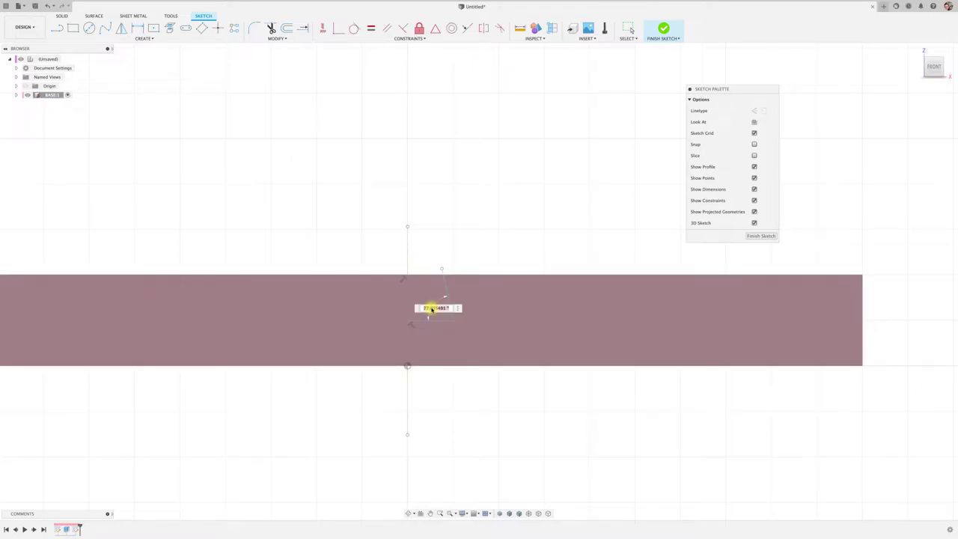
key(Return)
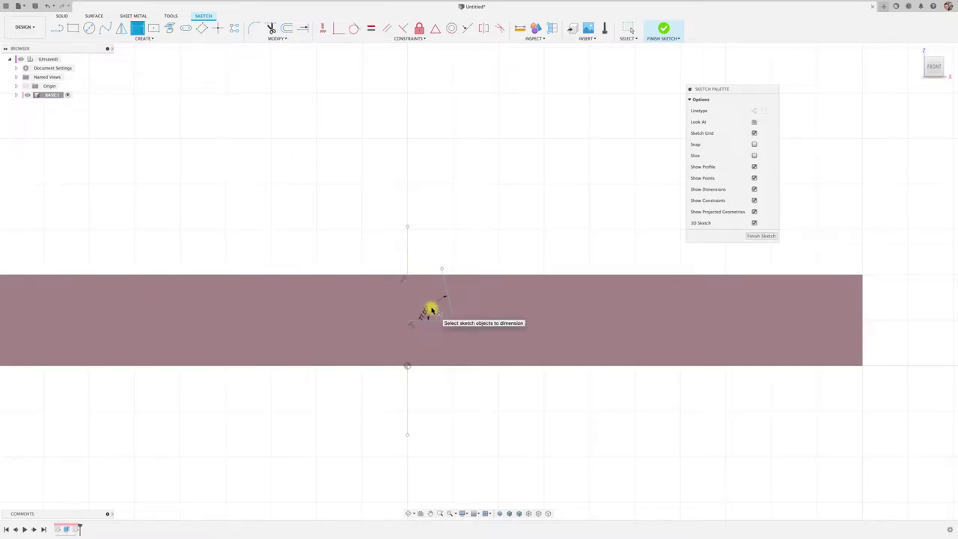
- Add the top line from the centerline and trim the excess above the slab
key(l)
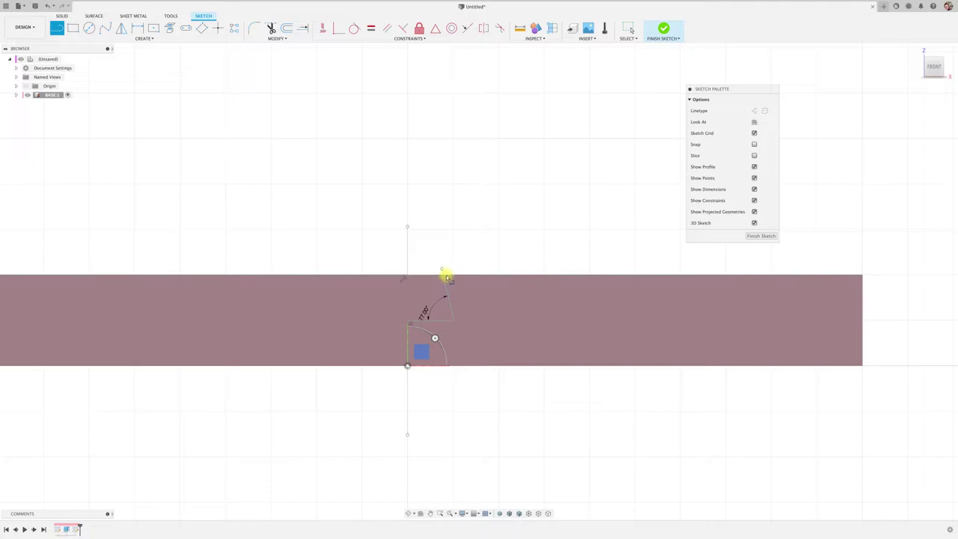
click(407, 274)
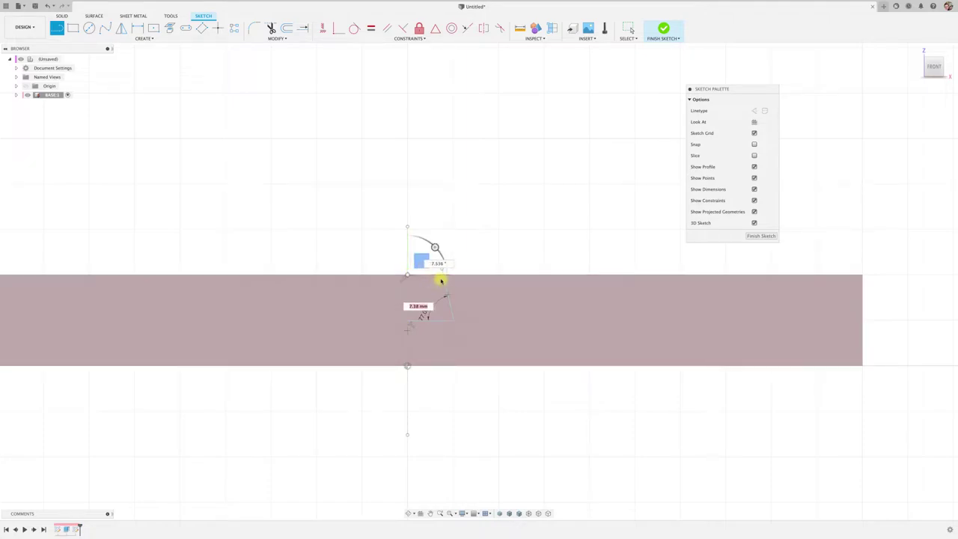
key(Escape)
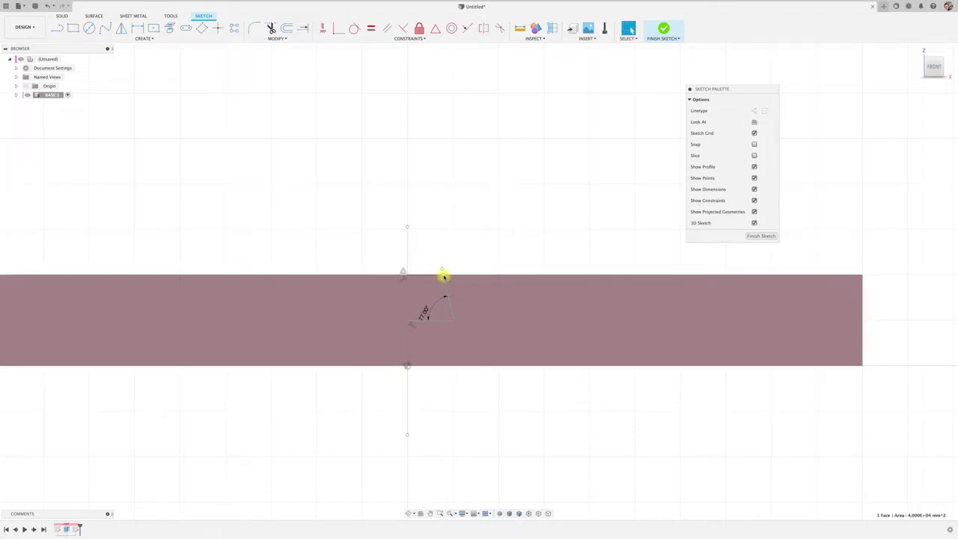
scroll(447, 272, up, 3)
key(t)
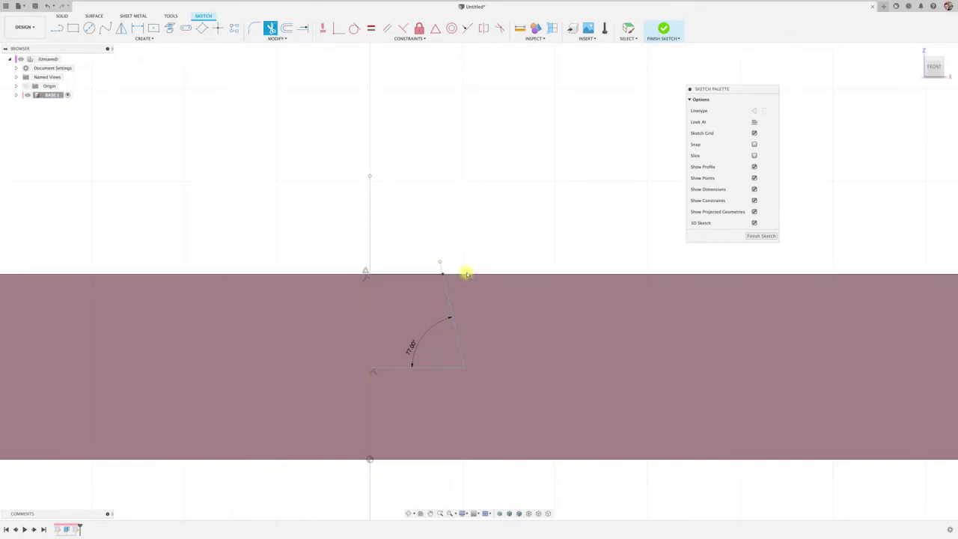
click(441, 269)
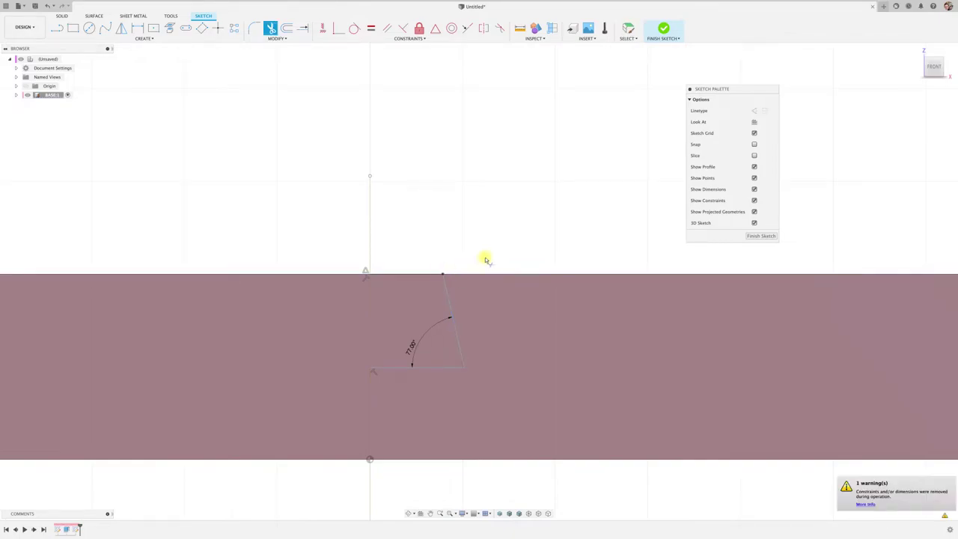
key(Escape)
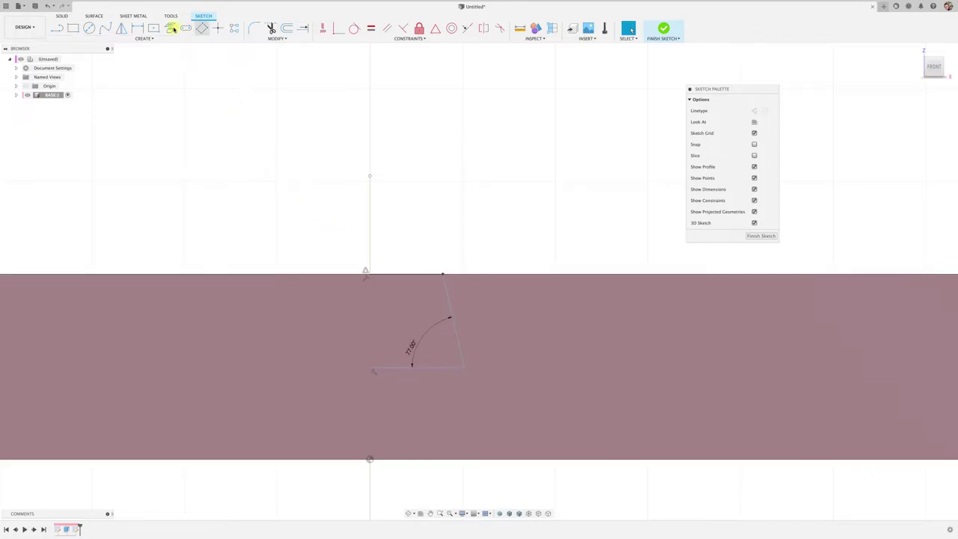
- Mirror the top and slanted edges about the centerline into a full dovetail profile
click(123, 30)
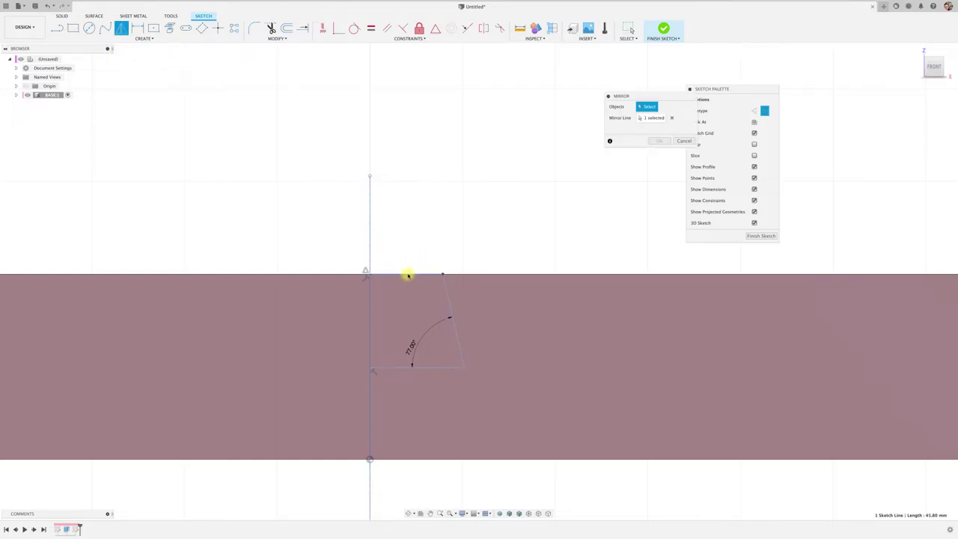
click(408, 275)
click(447, 292)
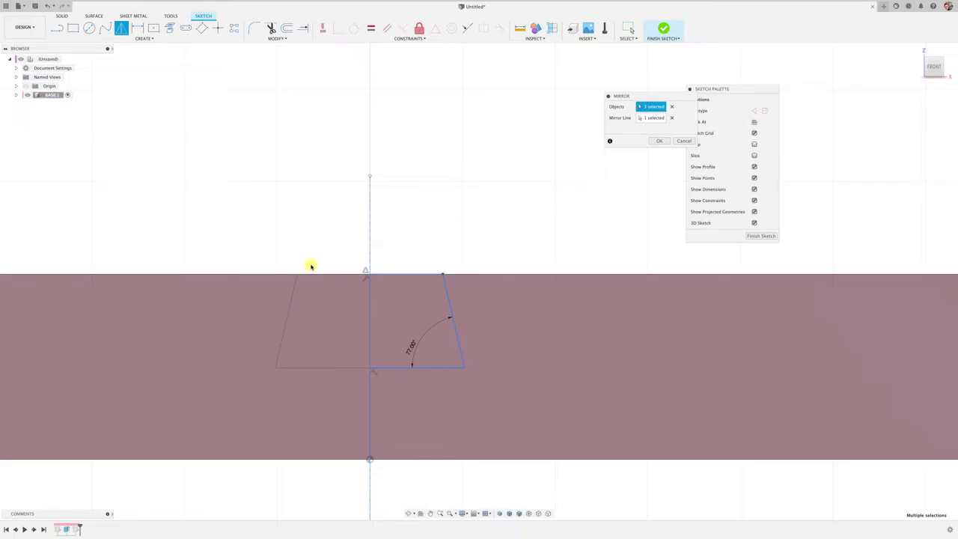
click(663, 144)
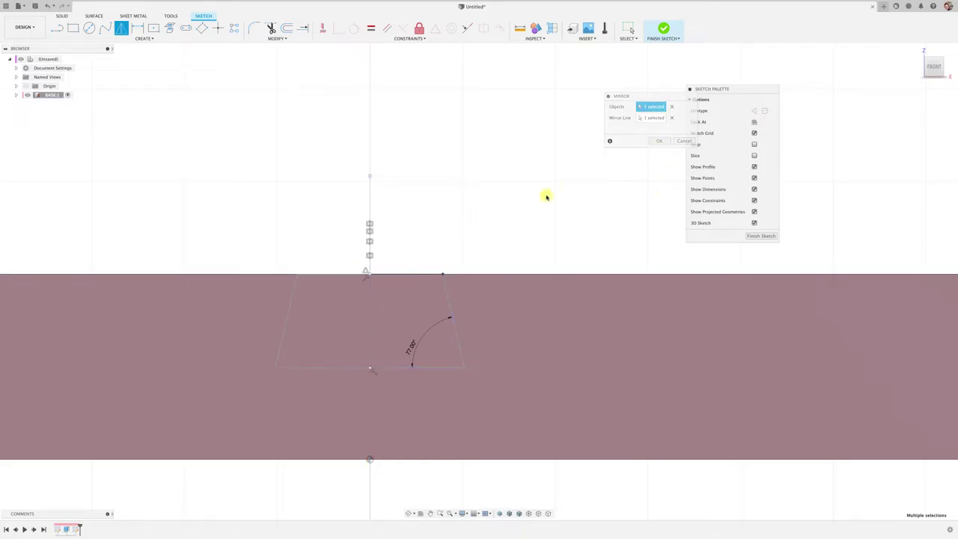
- Orbit to a 3D view and select the dovetail geometry, cancelling an attempted move
key(F6)
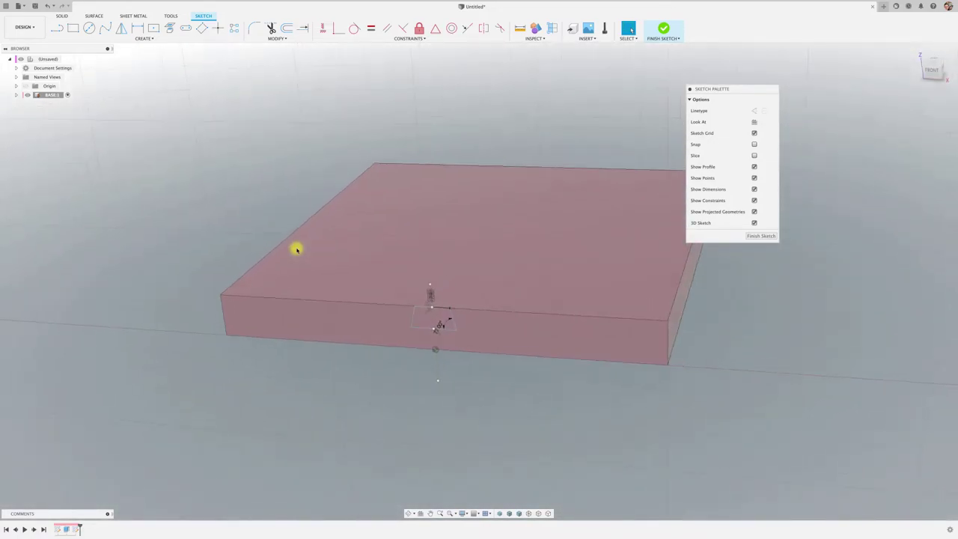
mouse_move(296, 249)
shift+middle_down()
mouse_move(301, 295)
mouse_move(519, 280)
mouse_move(361, 337)
mouse_move(335, 327)
shift+middle_up()
drag(332, 325, 392, 375)
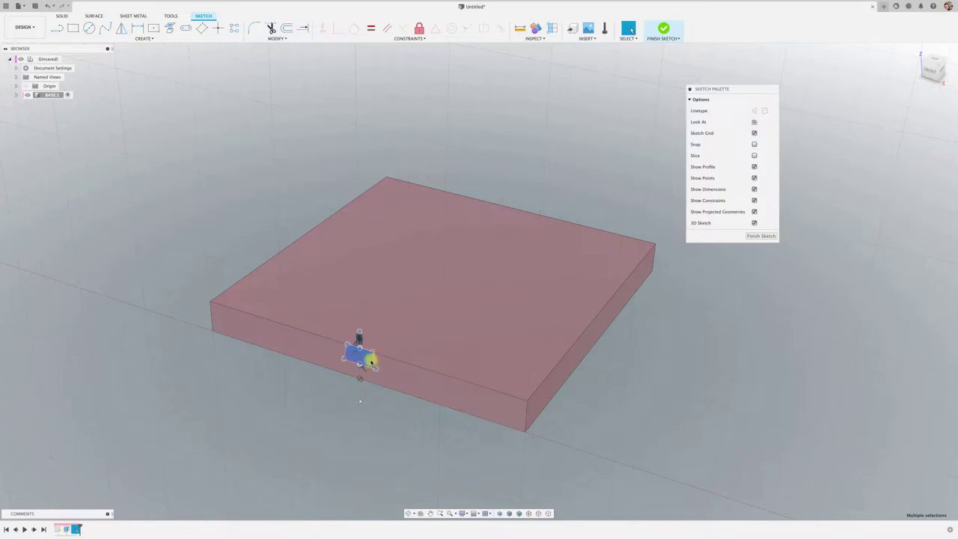
right_click(372, 362)
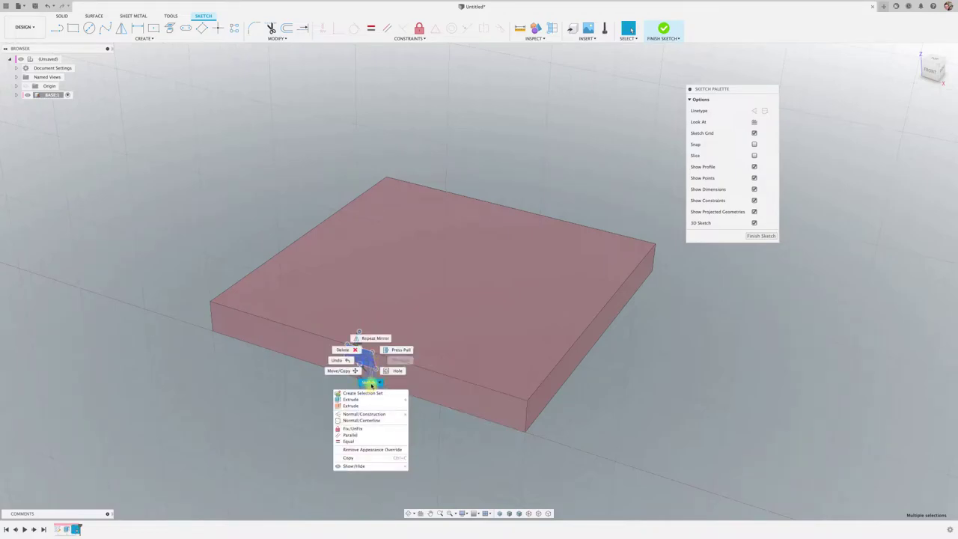
click(346, 370)
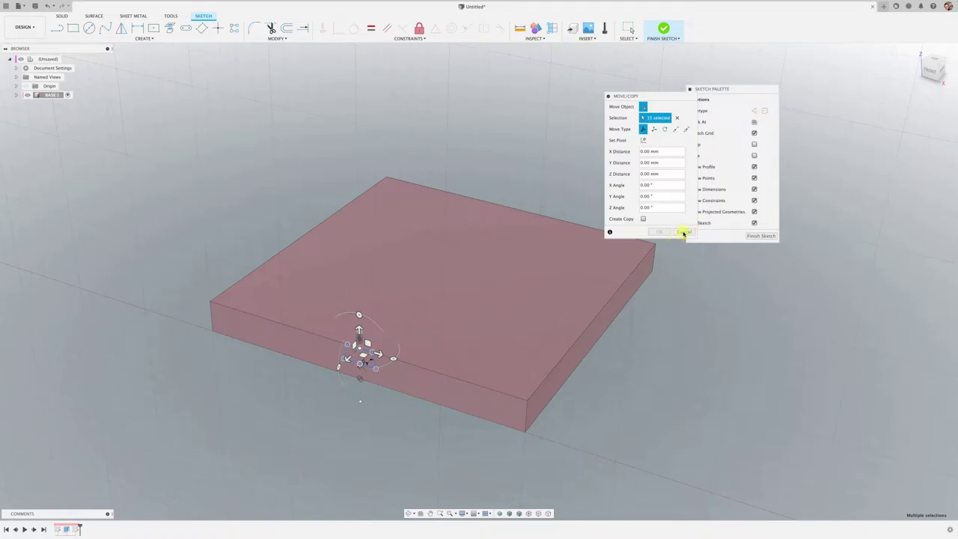
click(683, 232)
- Extrude the dovetail profiles back through the whole slab as a Cut
key(e)
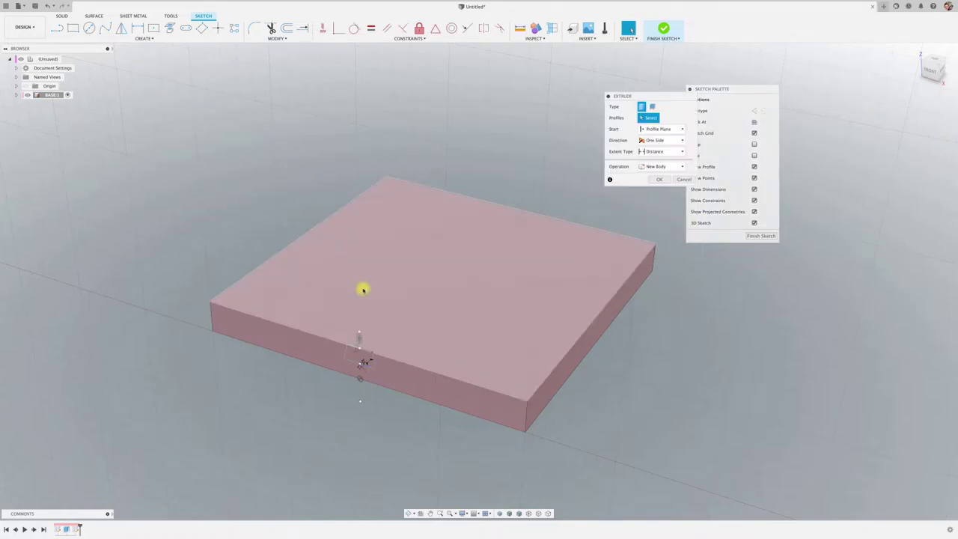
click(352, 357)
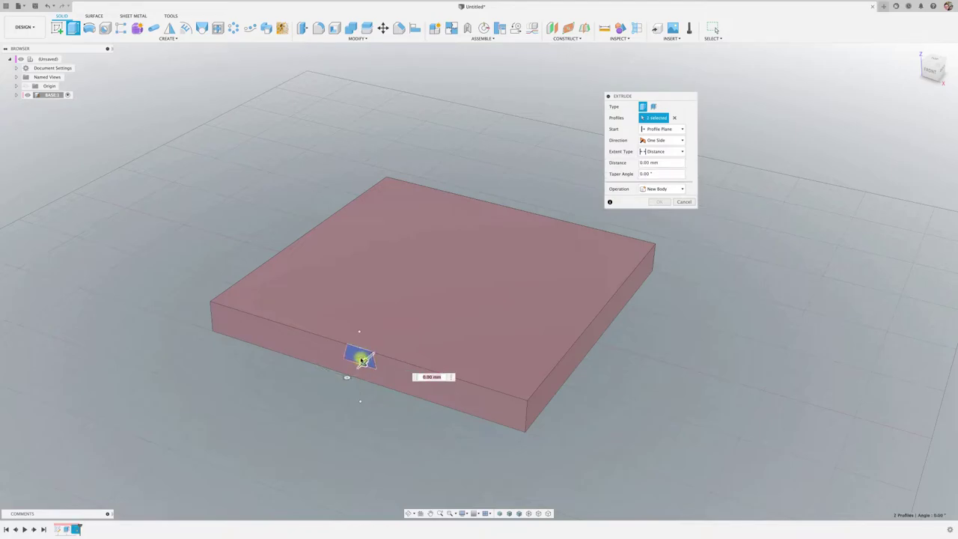
drag(361, 362, 565, 175)
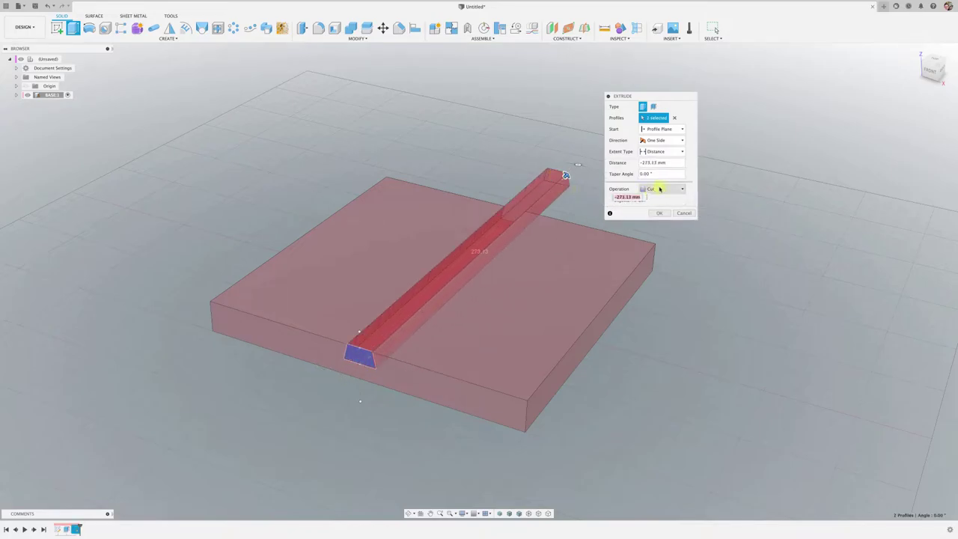
click(660, 213)
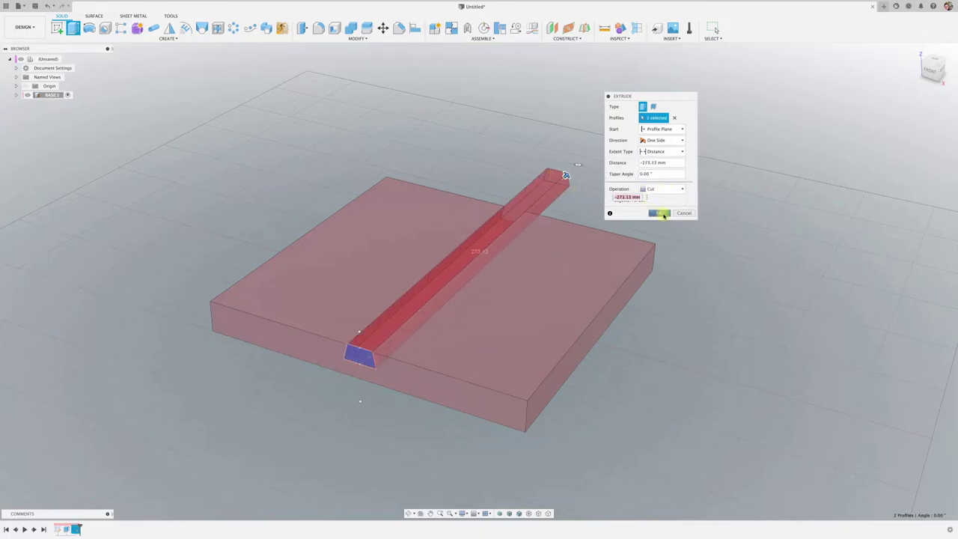
click(62, 29)
- Sketch on the slab's side face and paste in the copied dovetail profile
click(591, 338)
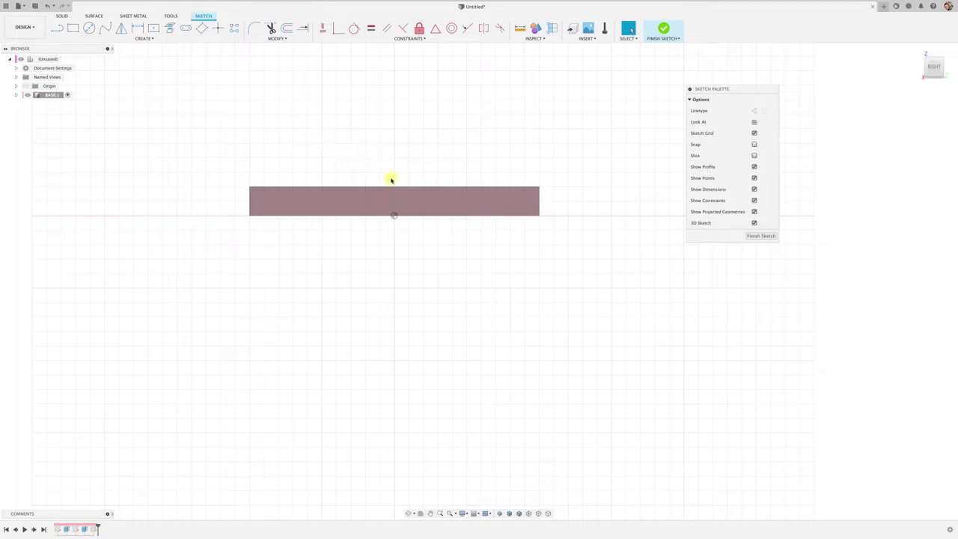
key(ctrl+a)
key(m)
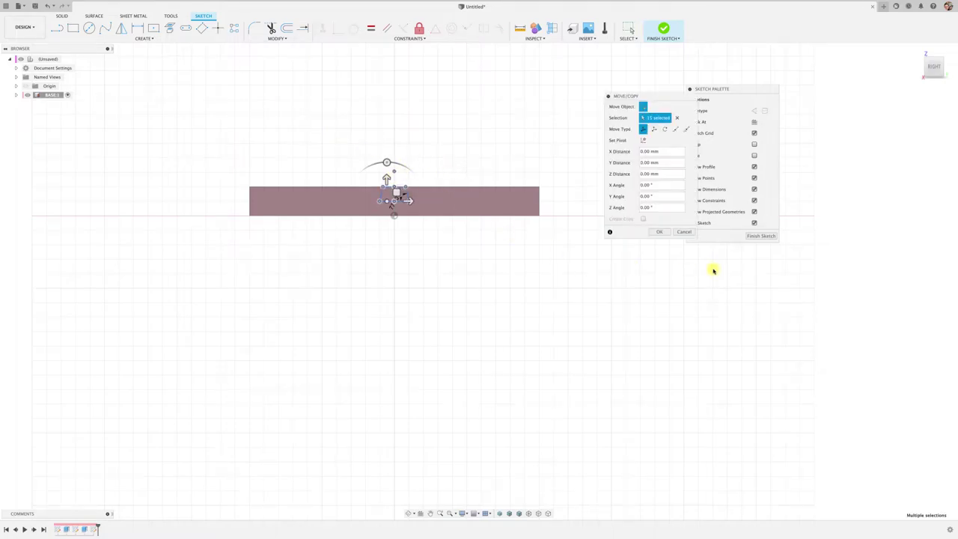
click(660, 231)
shift+middle_drag(549, 267, 497, 267)
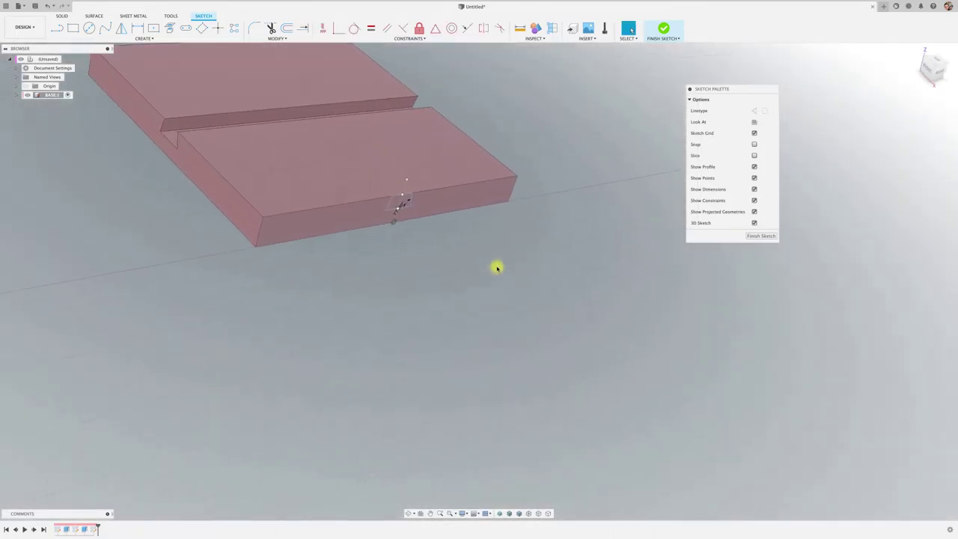
- Extrude the pasted profile through the slab as a Cut, crossing the first groove
key(e)
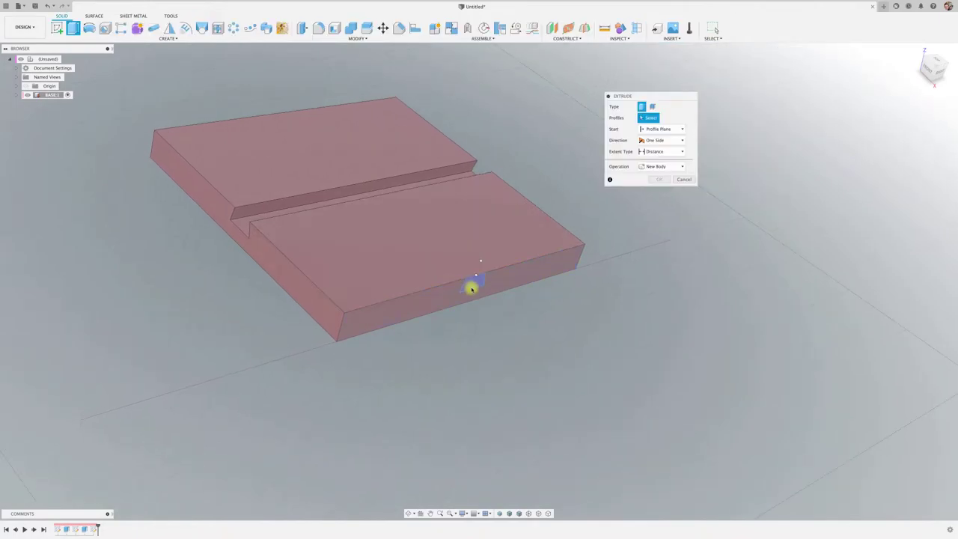
click(473, 284)
drag(481, 283, 247, 74)
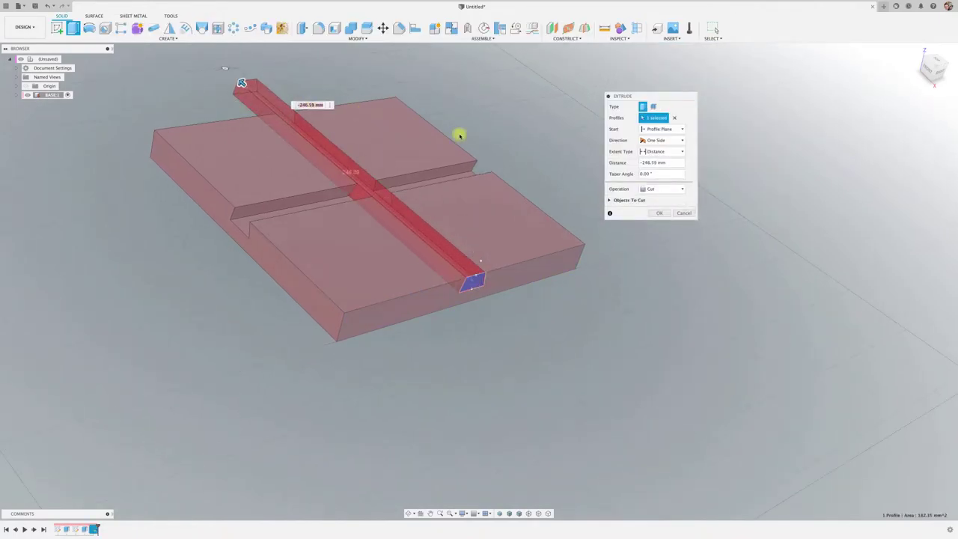
click(663, 214)
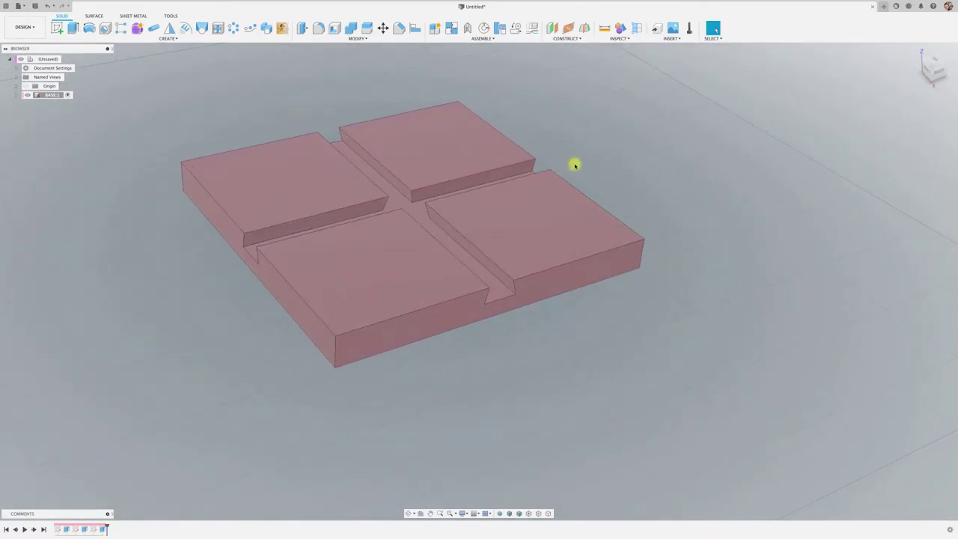
scroll(100, 206, up, 3)
- Save the design as TRAMMEL in the PROYECTOS MECANICOS project
scroll(100, 207, down, 4)
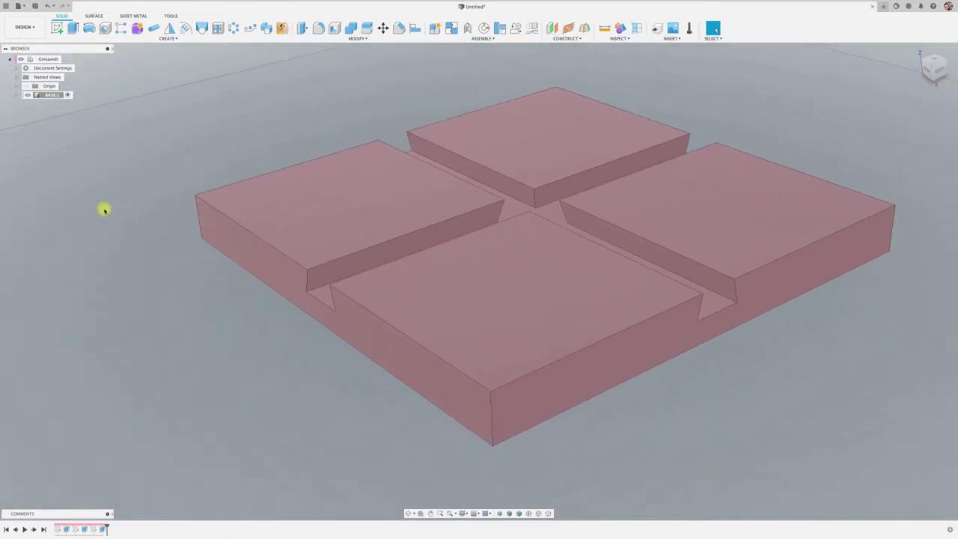
scroll(104, 210, up, 2)
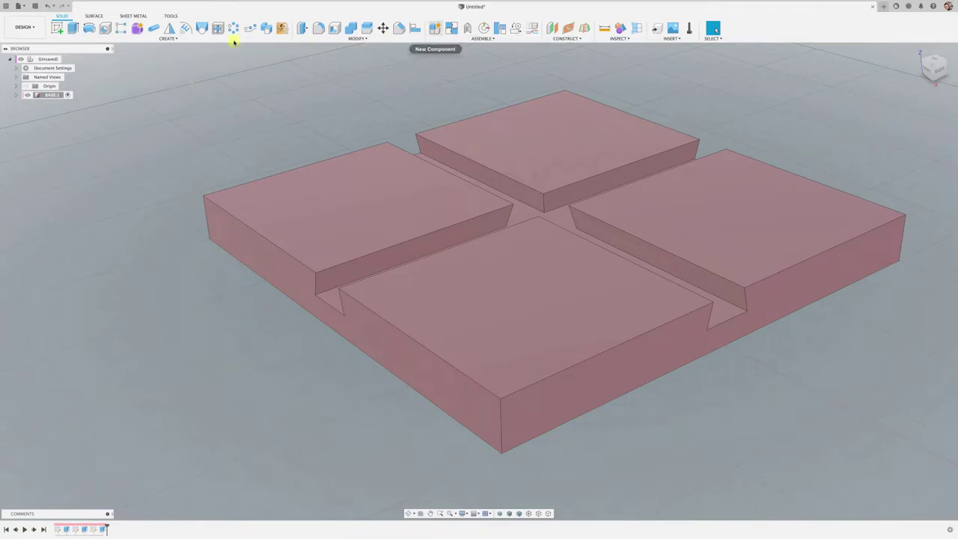
click(62, 59)
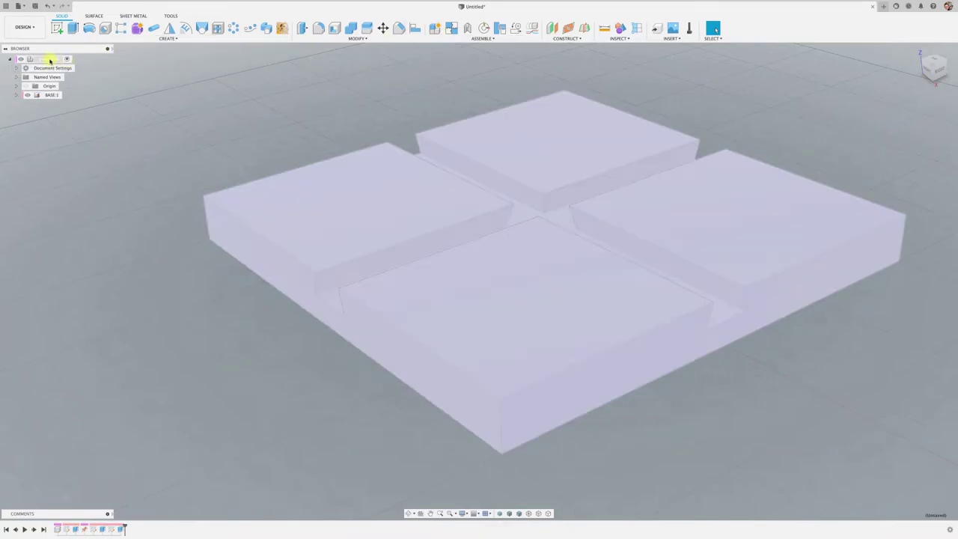
click(35, 6)
text(TRAMMEL)
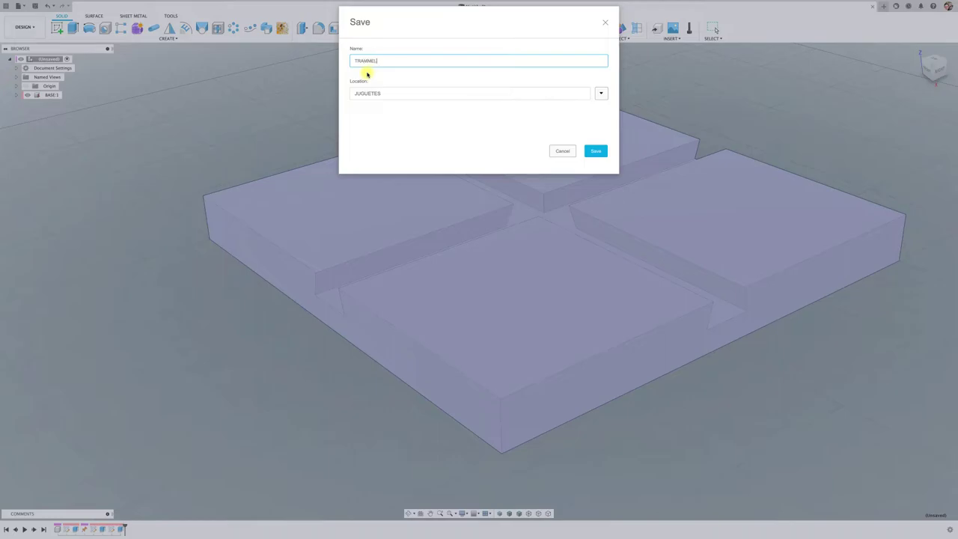
click(600, 94)
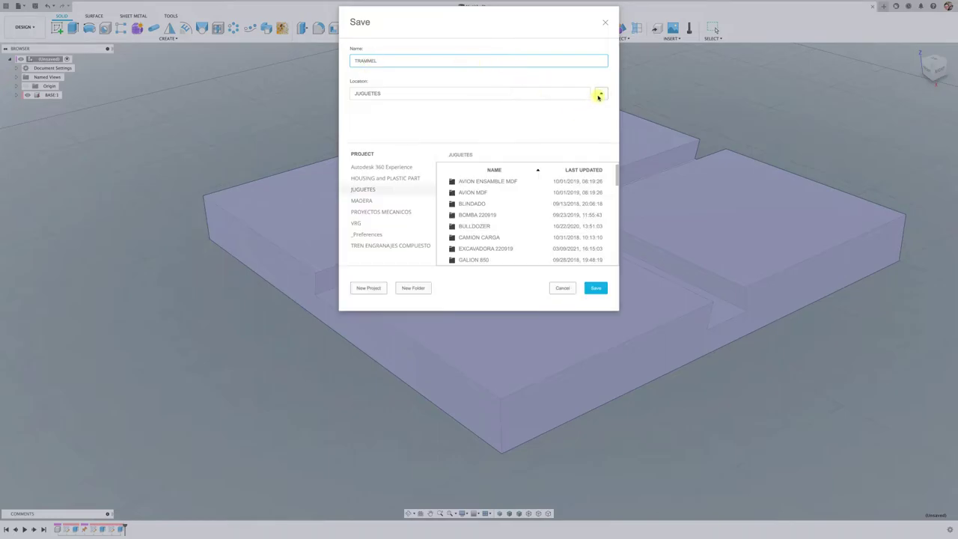
click(400, 213)
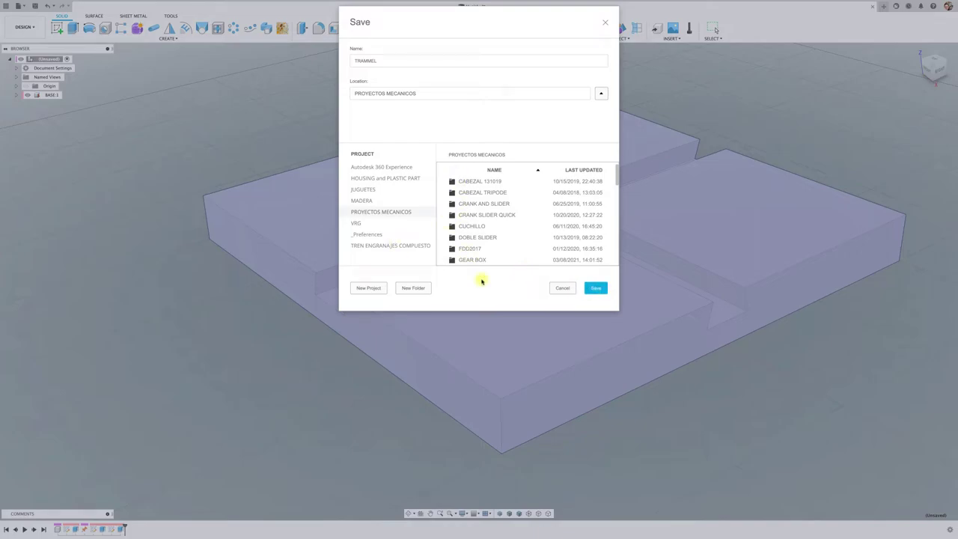
click(595, 287)
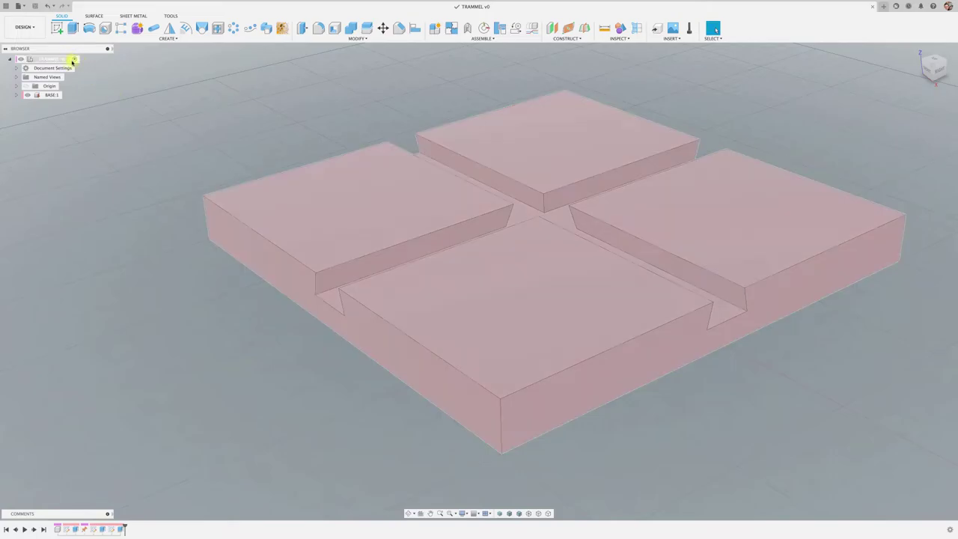
- Create a BLOQUE component and start a front-plane sketch centred on the base's notch
click(434, 30)
text(BLOQUE)
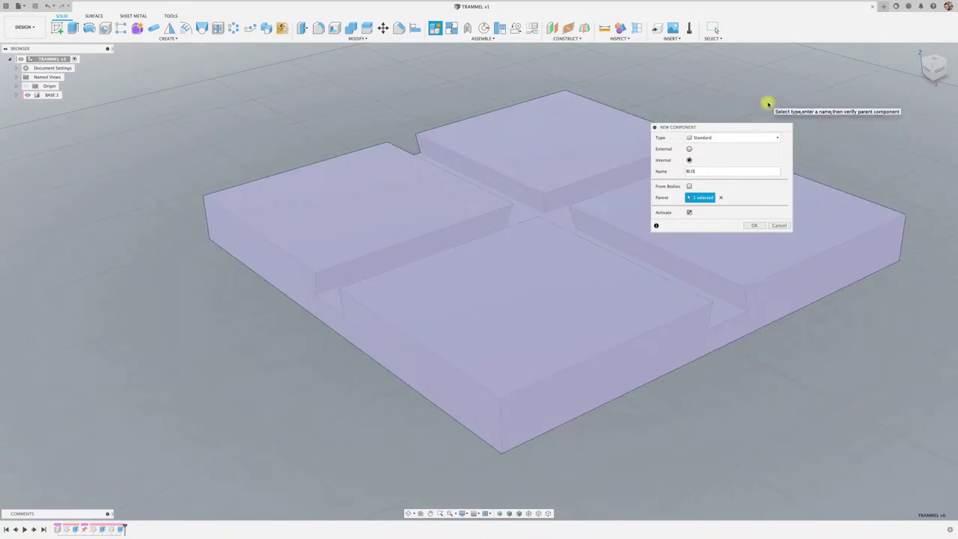
click(754, 226)
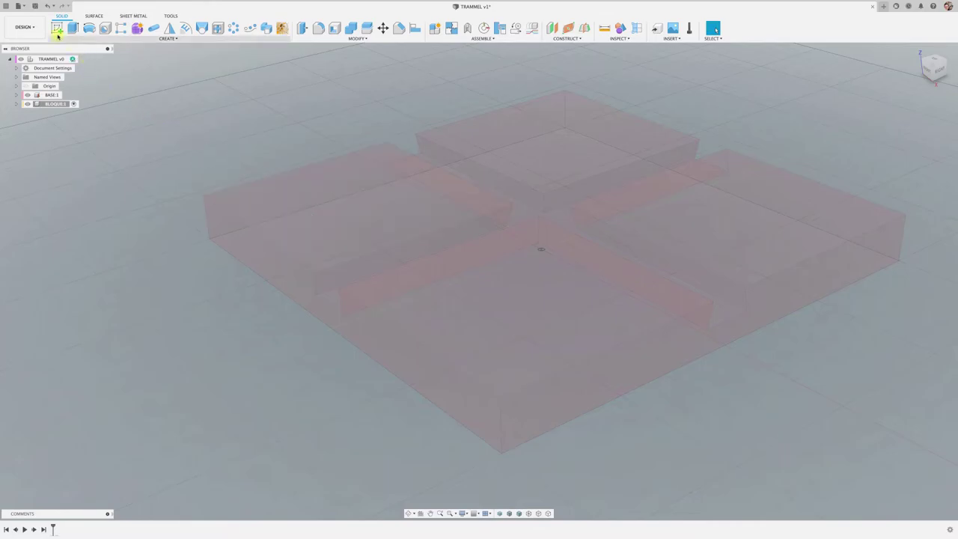
click(291, 270)
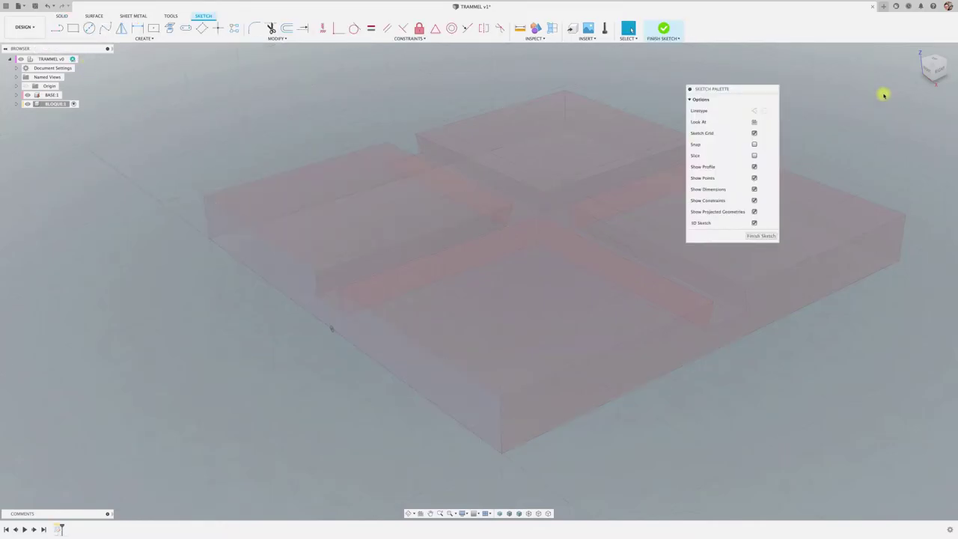
click(928, 71)
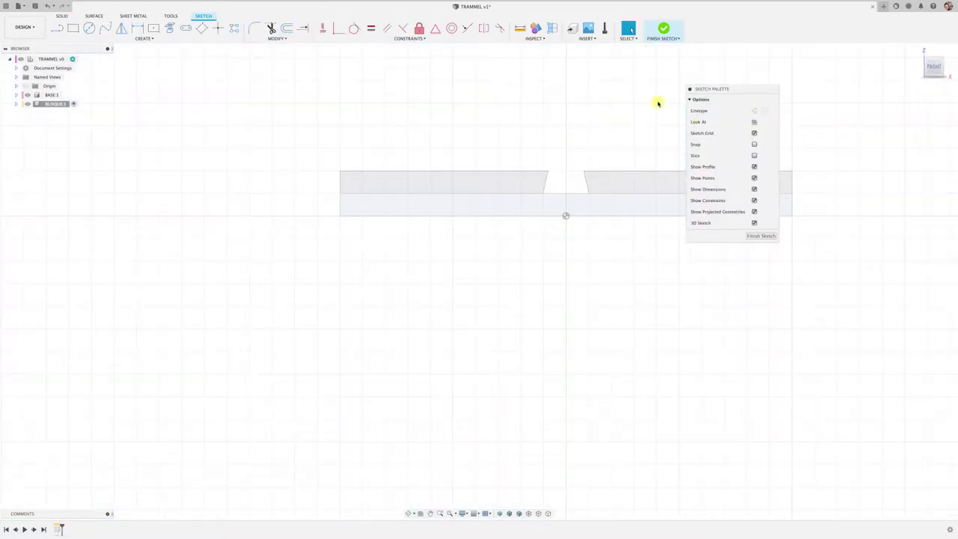
middle_drag(658, 100, 412, 186)
scroll(366, 202, up, 2)
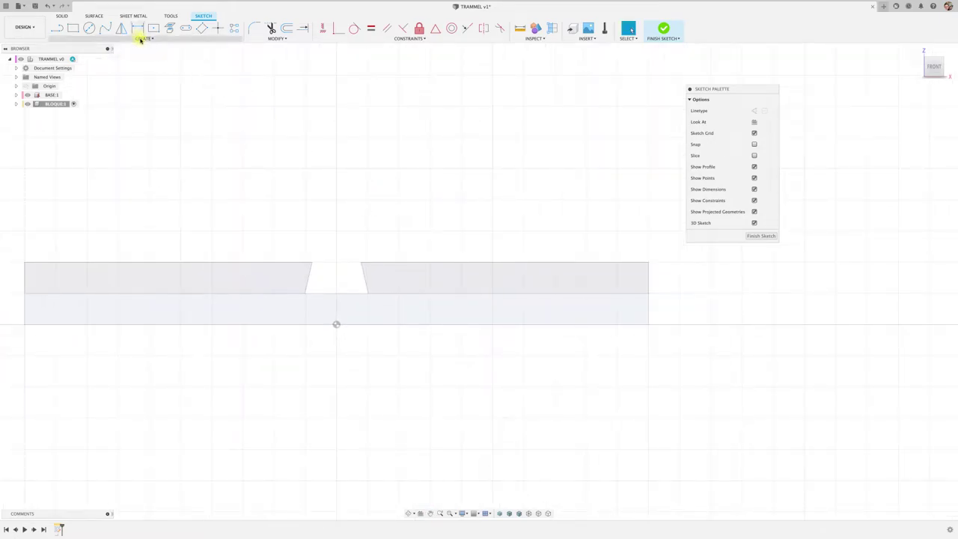
- Project the notch's slanted and bottom edges, close the top with a line, and finish
key(p)
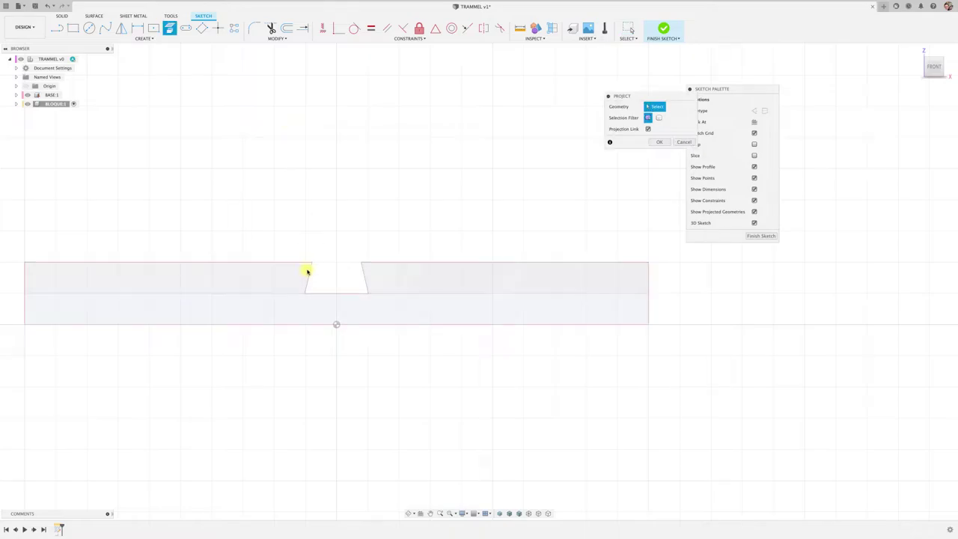
click(309, 276)
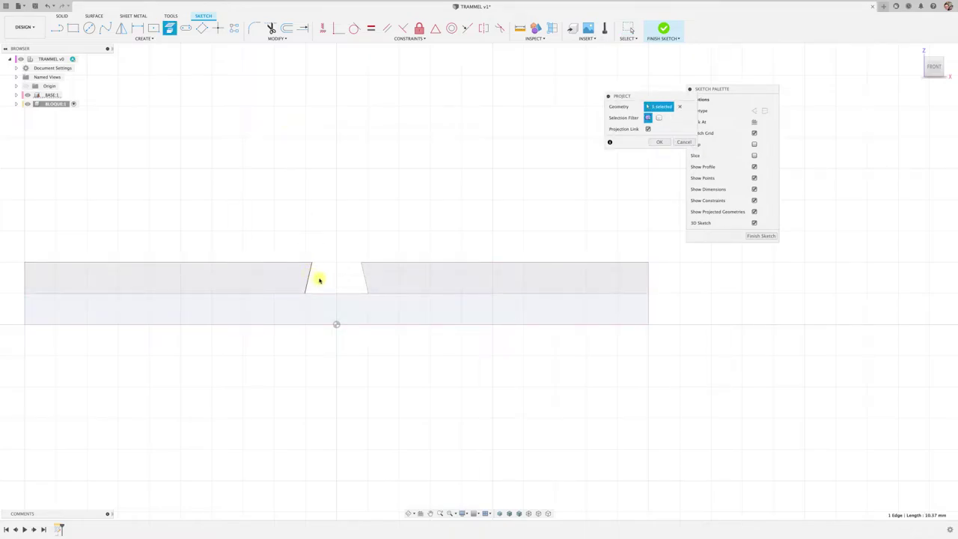
click(362, 277)
click(359, 293)
key(l)
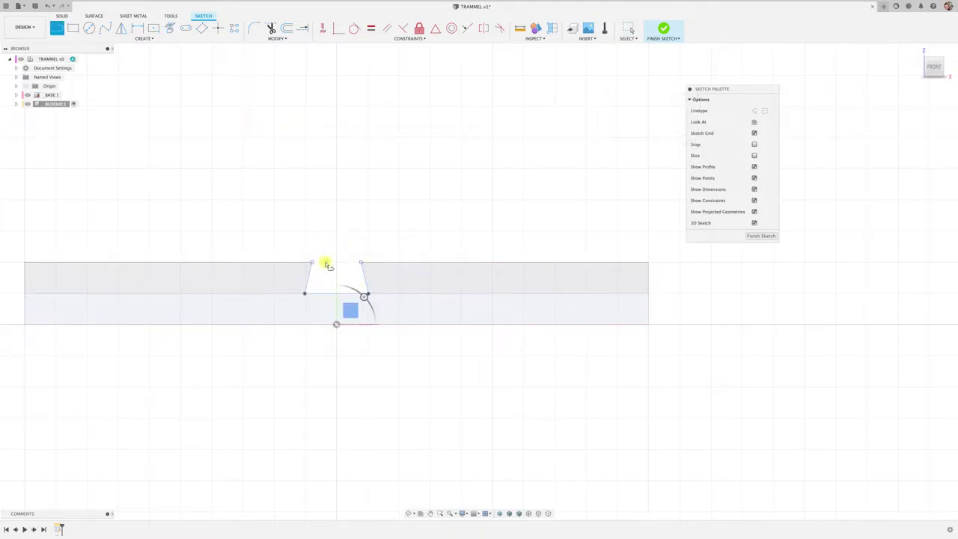
click(311, 262)
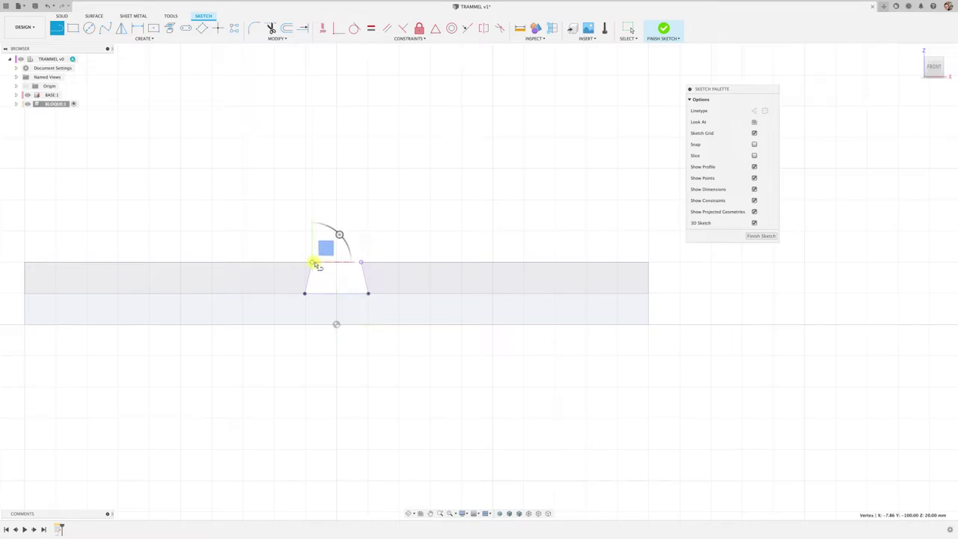
click(361, 262)
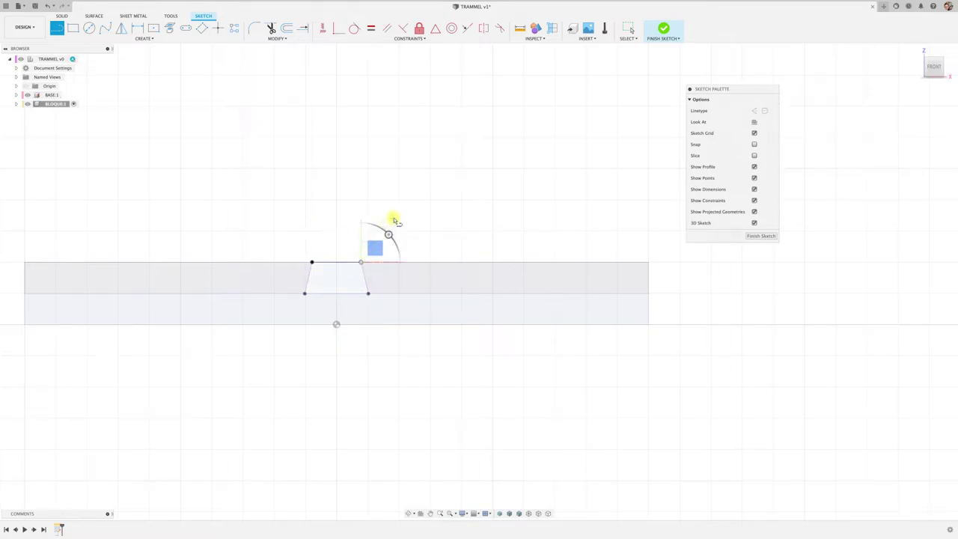
click(758, 236)
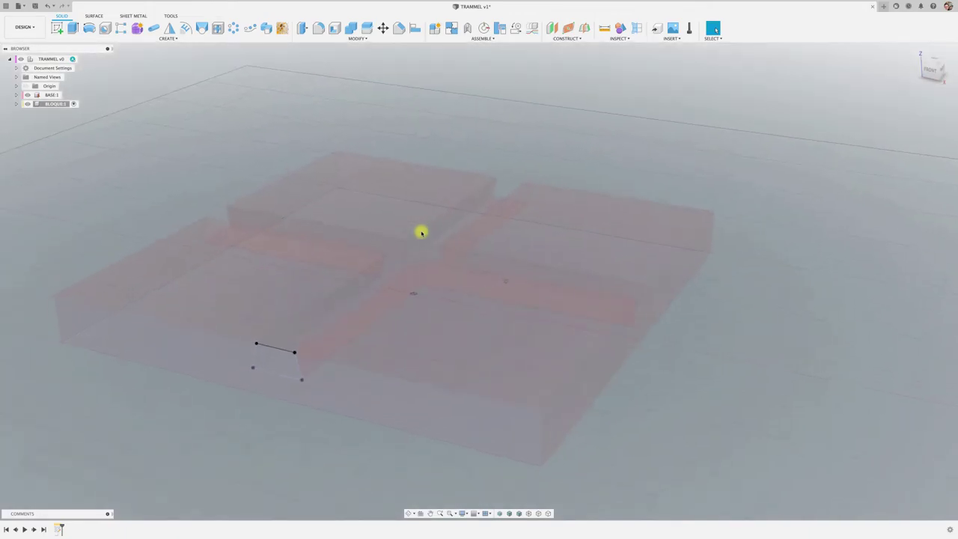
- Extrude the dovetail profile 20 mm into a block and sketch on its top face
key(e)
click(275, 361)
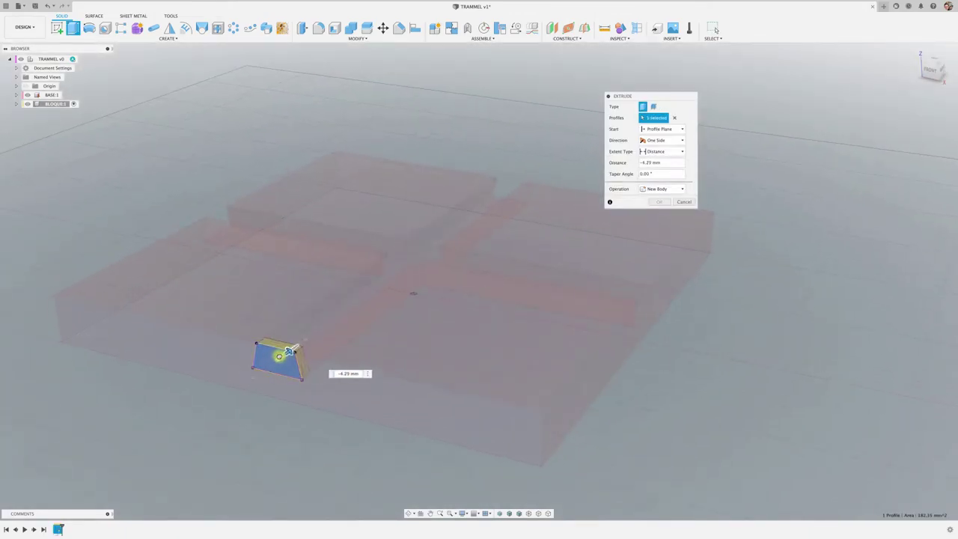
mouse_move(289, 351)
mouse_down()
mouse_move(329, 321)
mouse_move(322, 330)
mouse_up()
text(-20)
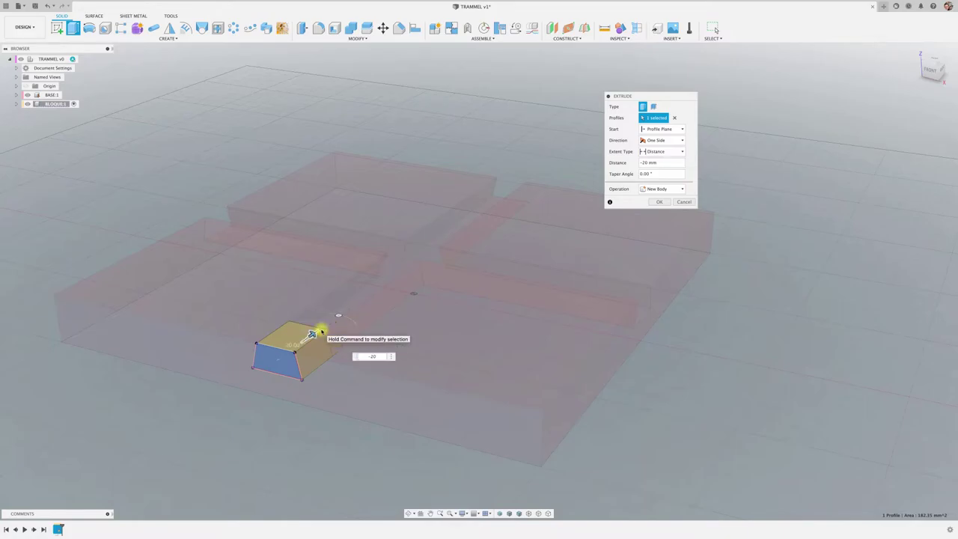
click(659, 202)
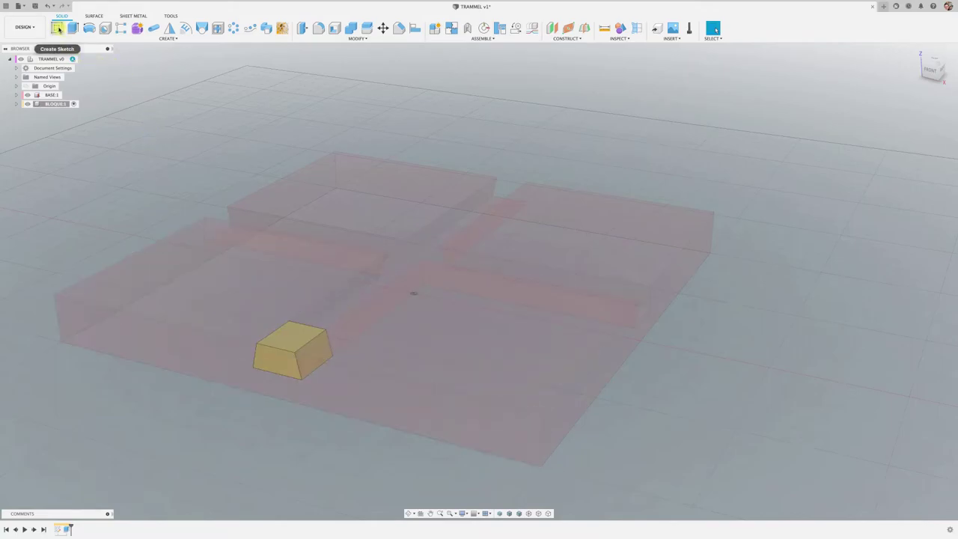
click(58, 30)
click(297, 336)
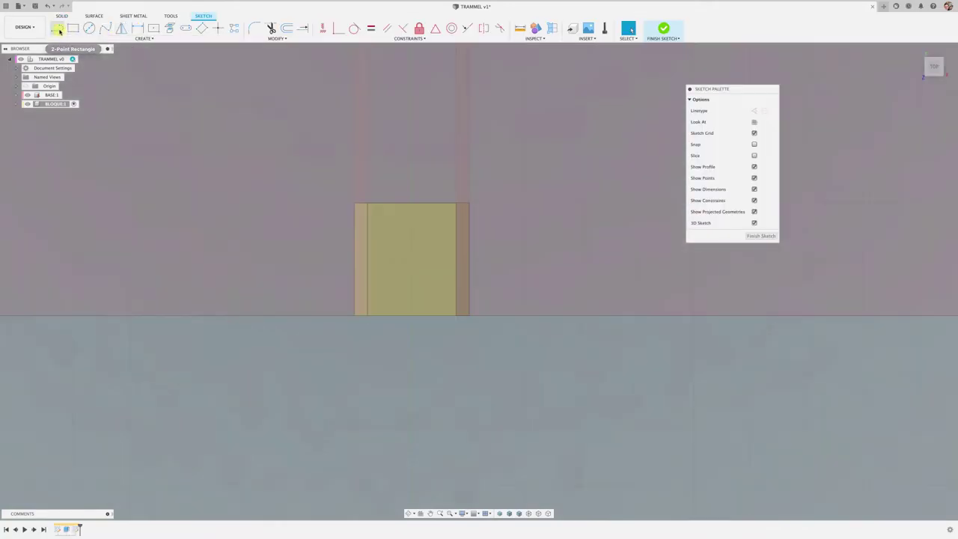
- Draw a construction centre line and a small diameter circle on it
click(59, 31)
click(753, 110)
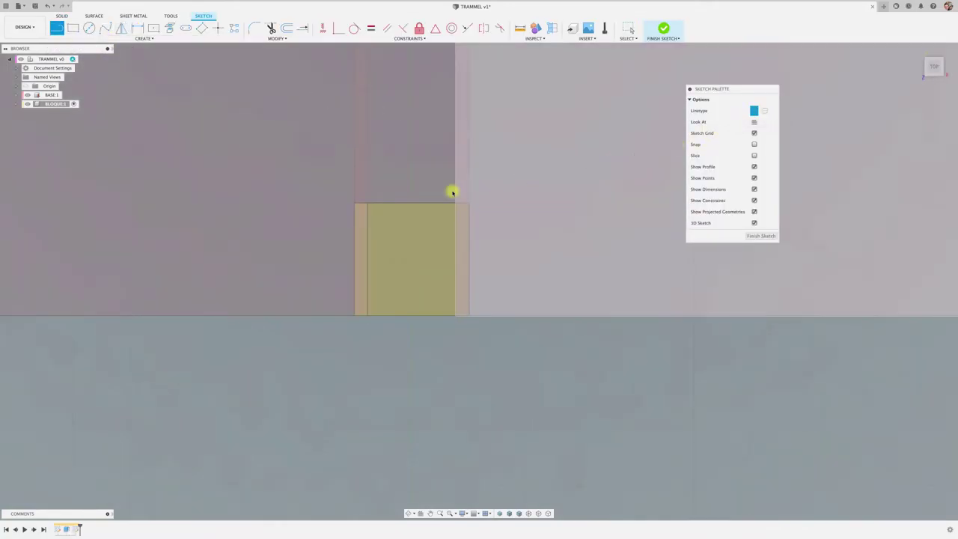
double_click(412, 317)
key(Escape)
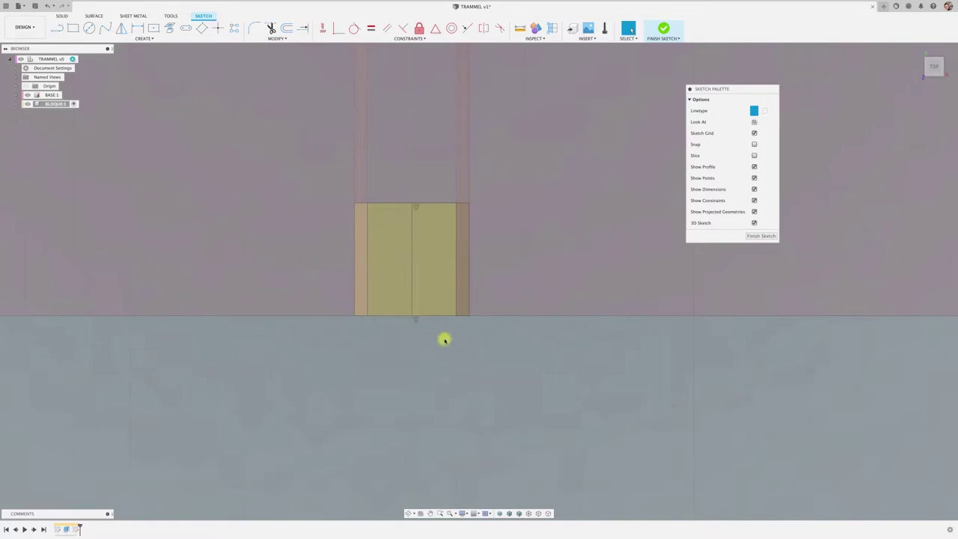
click(88, 30)
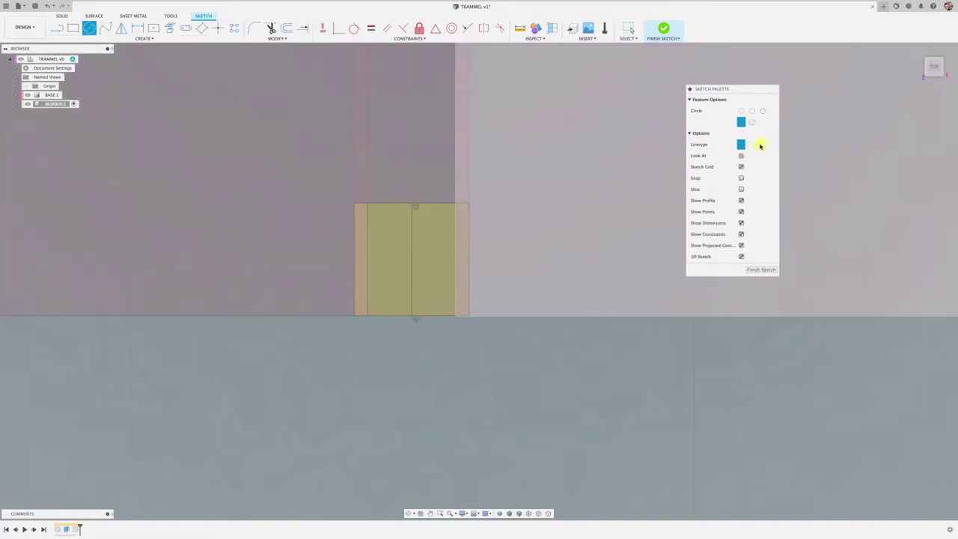
click(397, 275)
text(6)
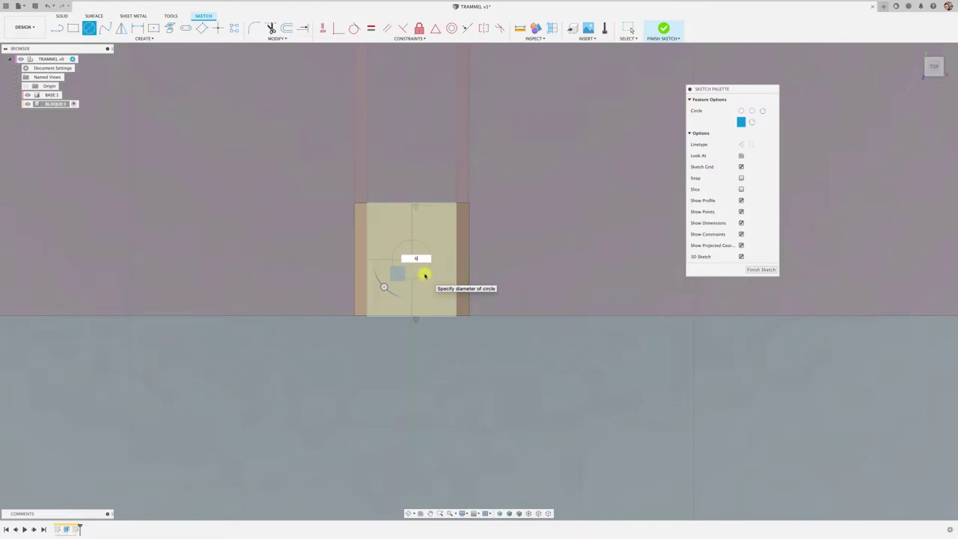
click(424, 275)
key(Escape)
- Extrude the circle 15 mm as a Join to form the peg
shift+middle_drag(424, 276, 424, 274)
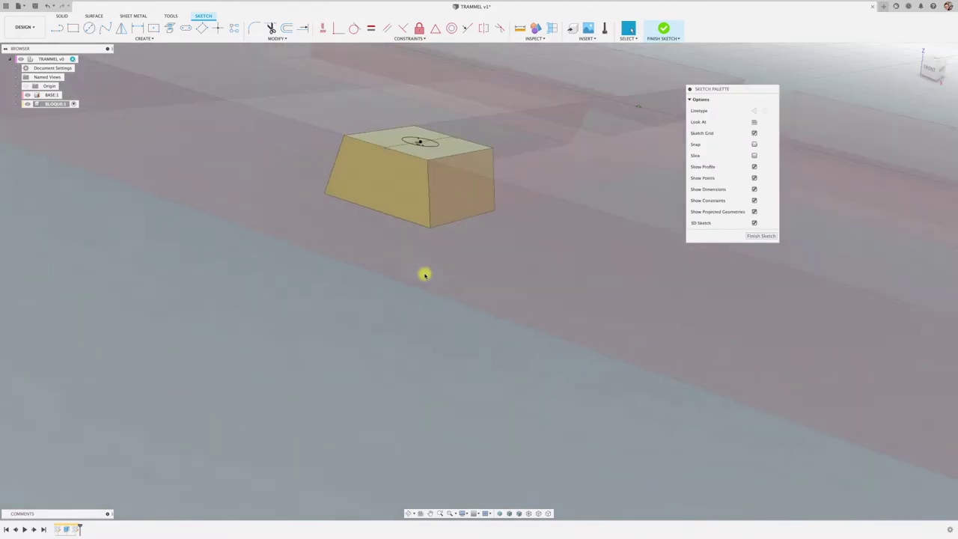
key(e)
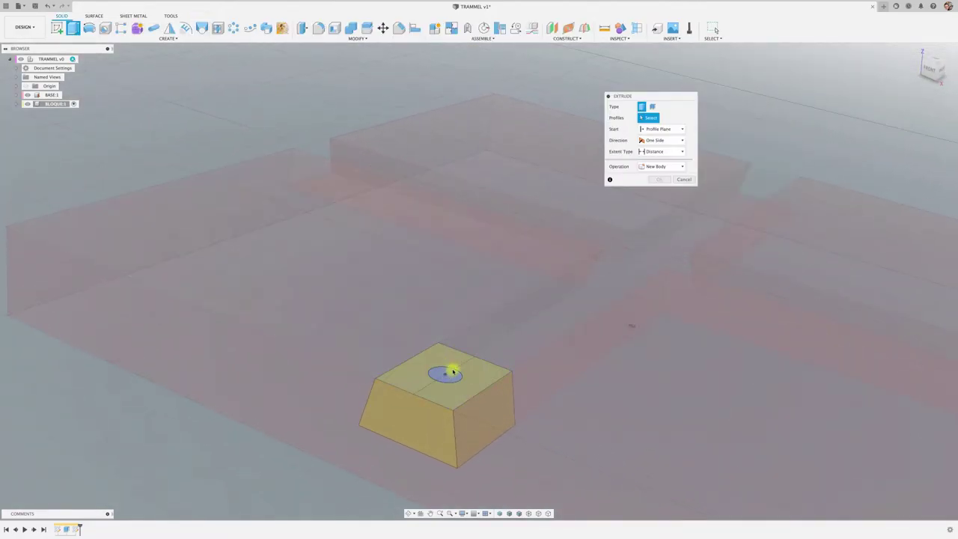
click(452, 372)
drag(449, 343, 455, 286)
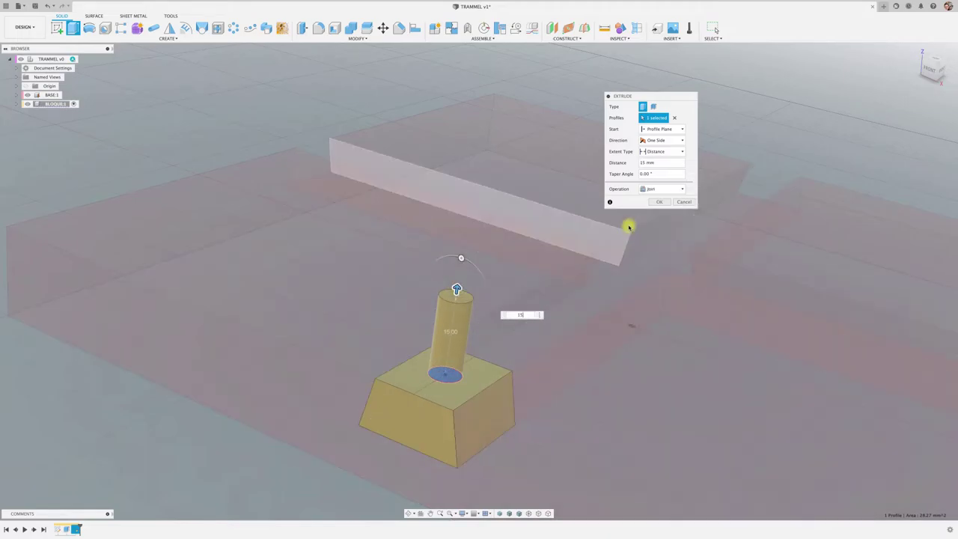
click(660, 202)
scroll(464, 198, down, 5)
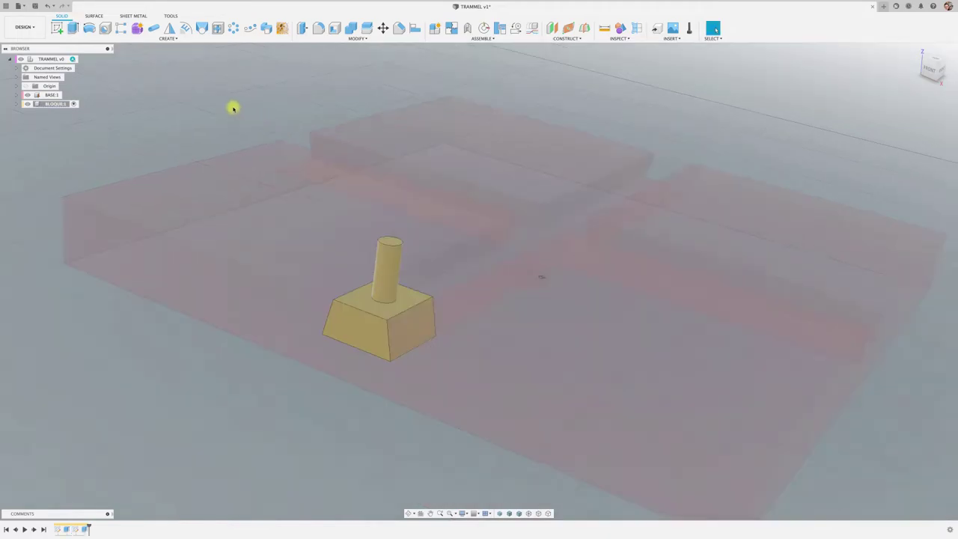
- Duplicate BLOQUE:1 as BLOQUE:2 about 145 mm along X, then pull BLOQUE:1 out of its slot
click(51, 58)
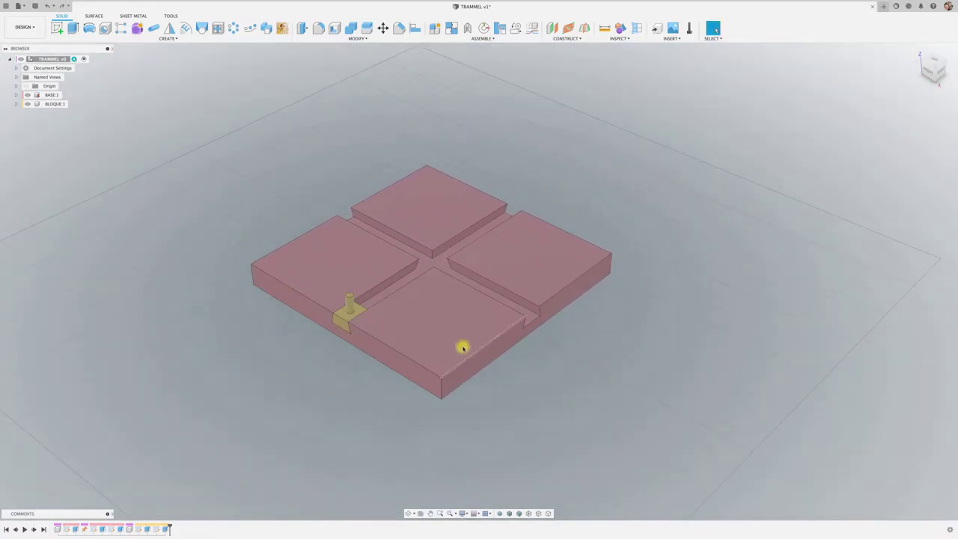
click(49, 105)
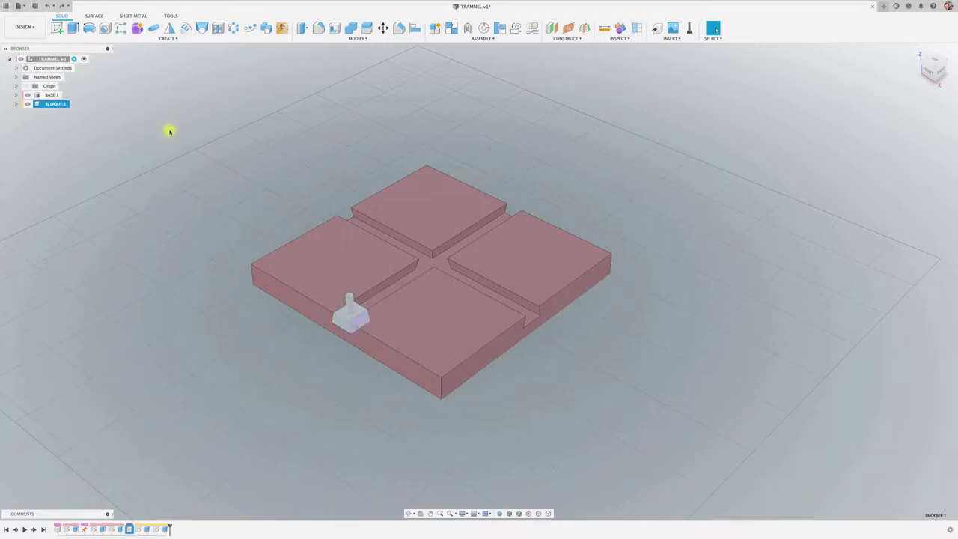
key(ctrl+c)
key(ctrl+v)
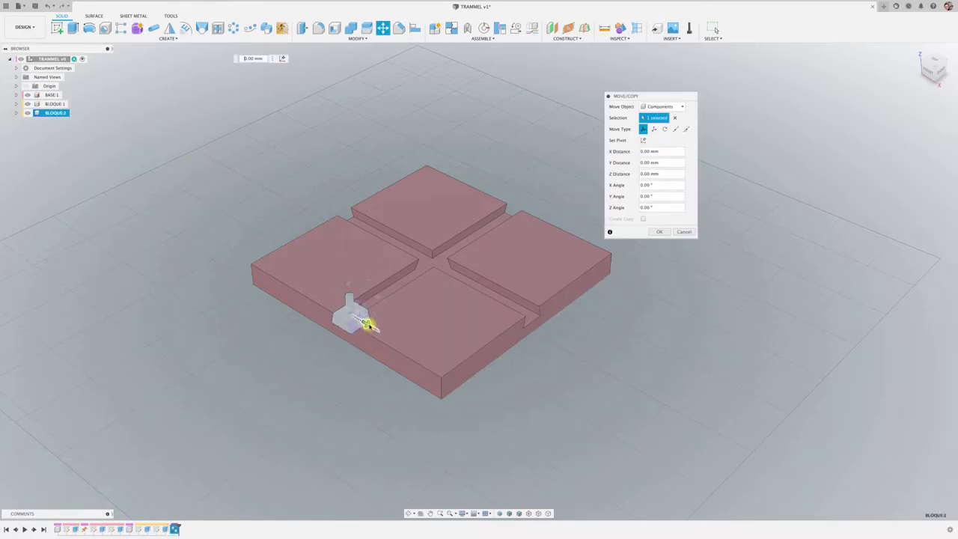
mouse_move(368, 325)
mouse_down()
mouse_move(533, 393)
mouse_move(512, 383)
mouse_move(476, 390)
mouse_move(562, 330)
mouse_up()
click(662, 233)
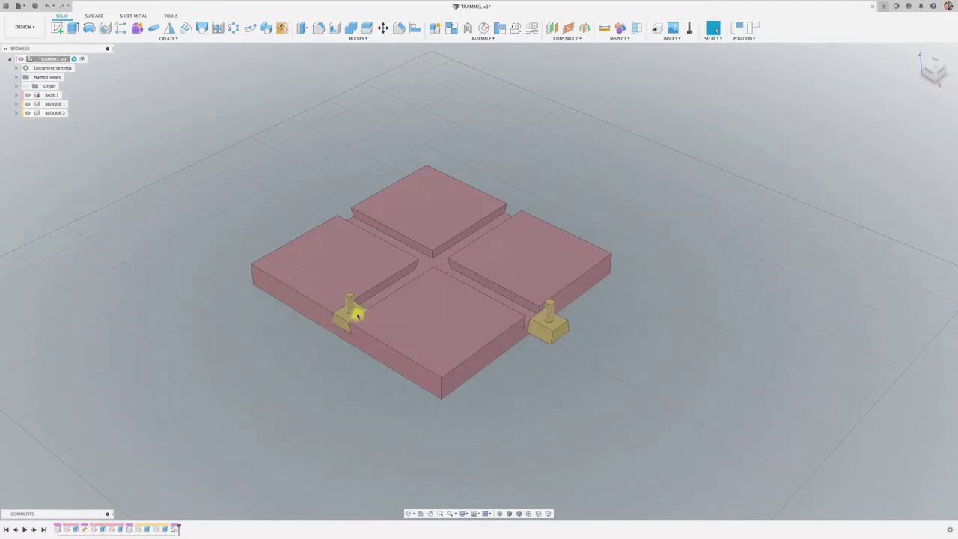
drag(357, 315, 278, 318)
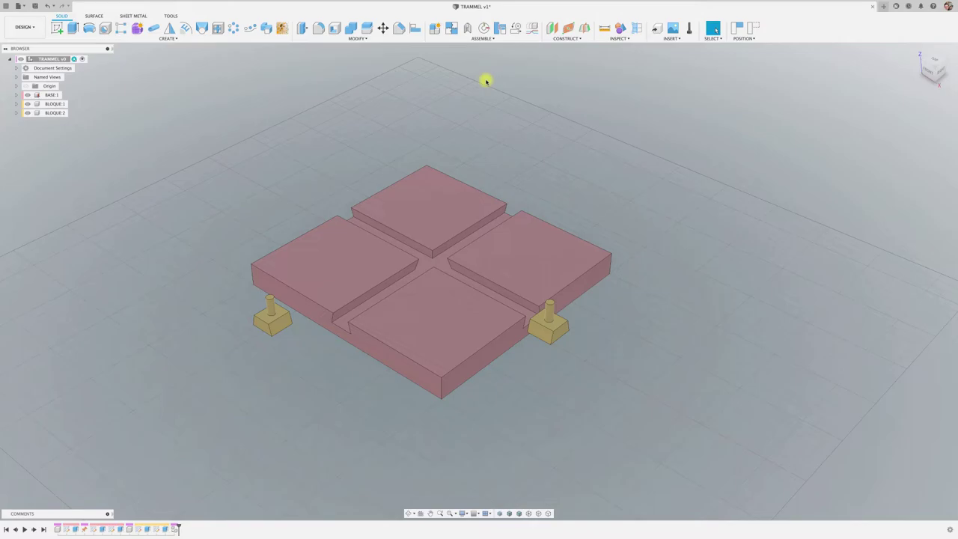
- Start a joint linking BLOQUE:1's snap point to the base's slot edge
click(485, 38)
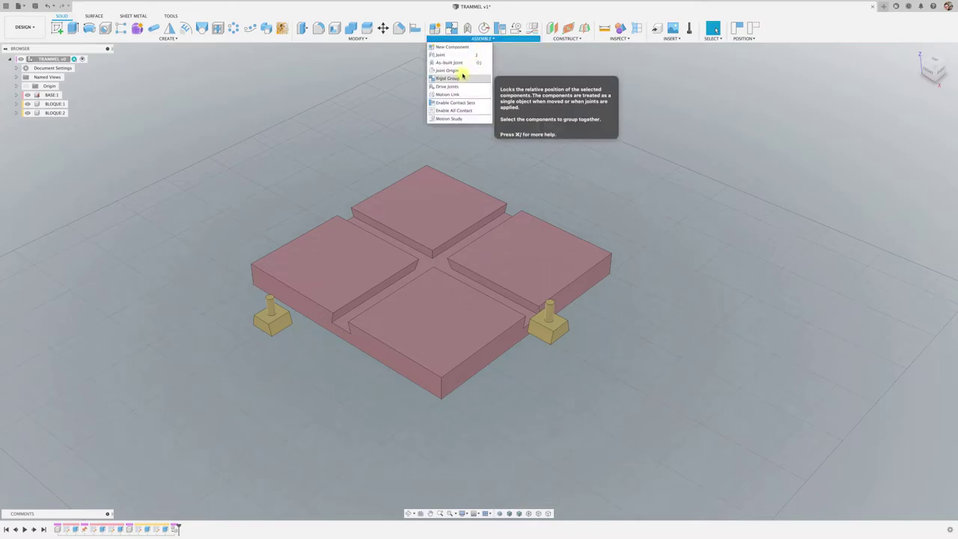
click(455, 56)
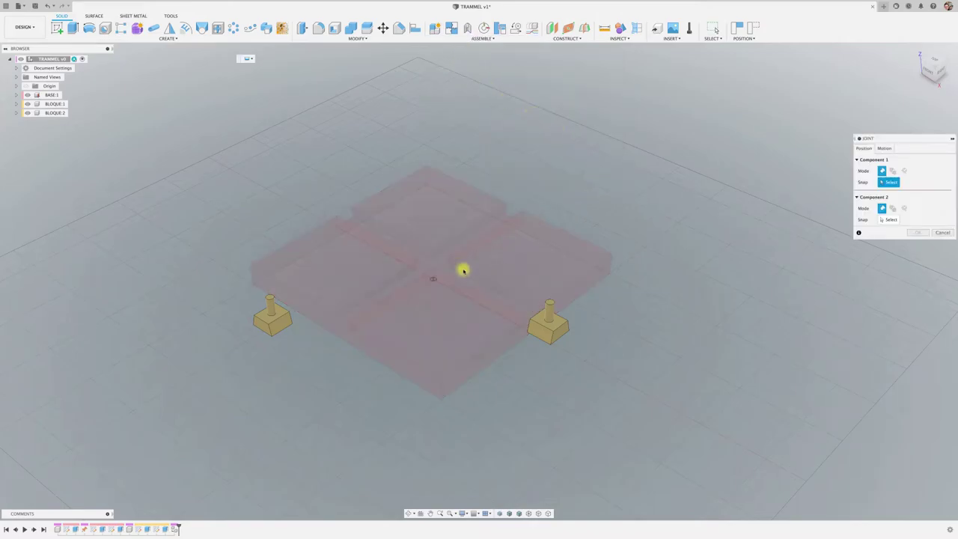
drag(908, 143, 575, 97)
scroll(247, 336, up, 2)
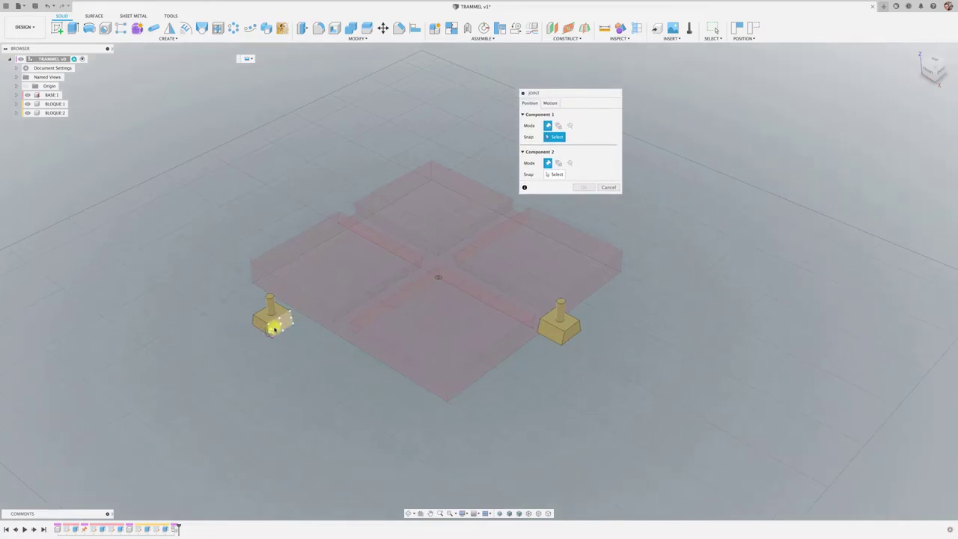
scroll(247, 336, up, 2)
click(269, 328)
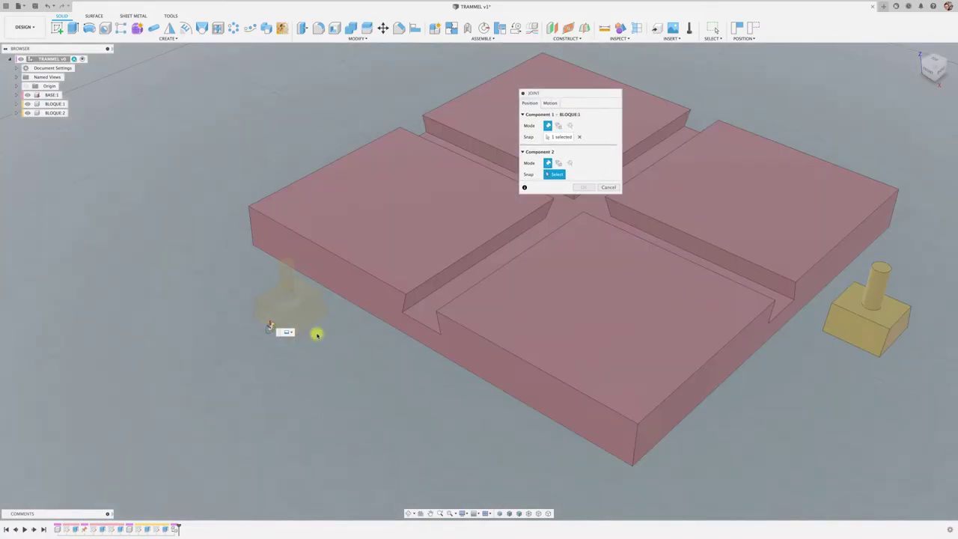
click(420, 324)
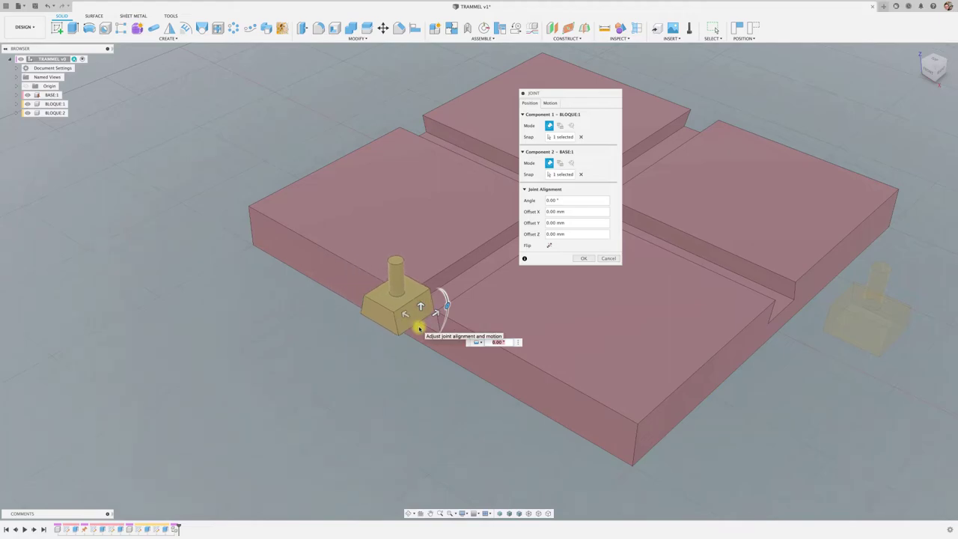
- Make it a slider joint that slides along the Y axis
click(548, 103)
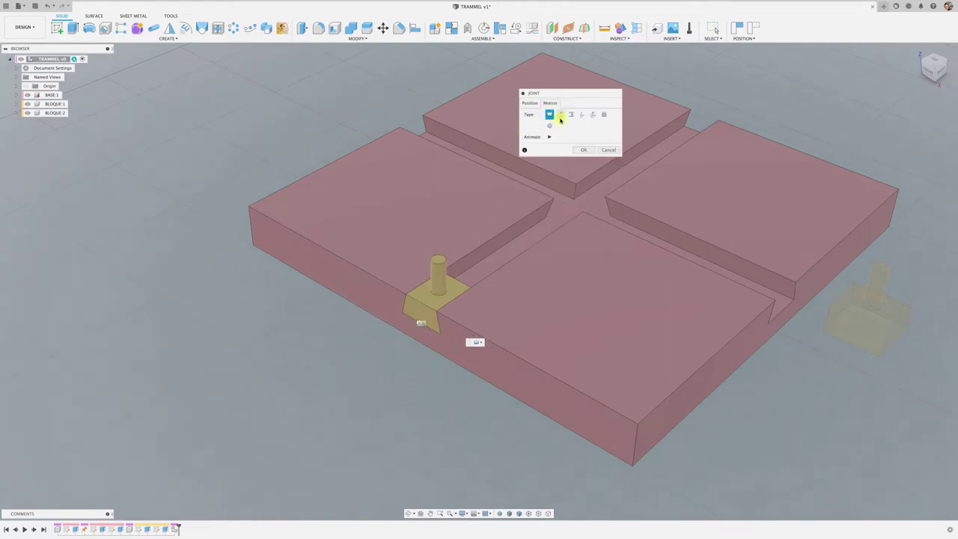
click(571, 114)
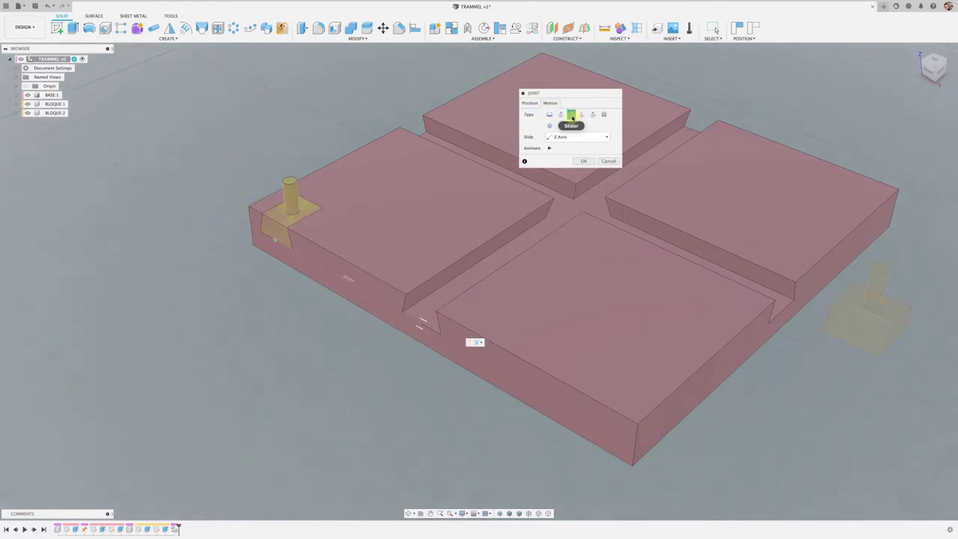
click(603, 138)
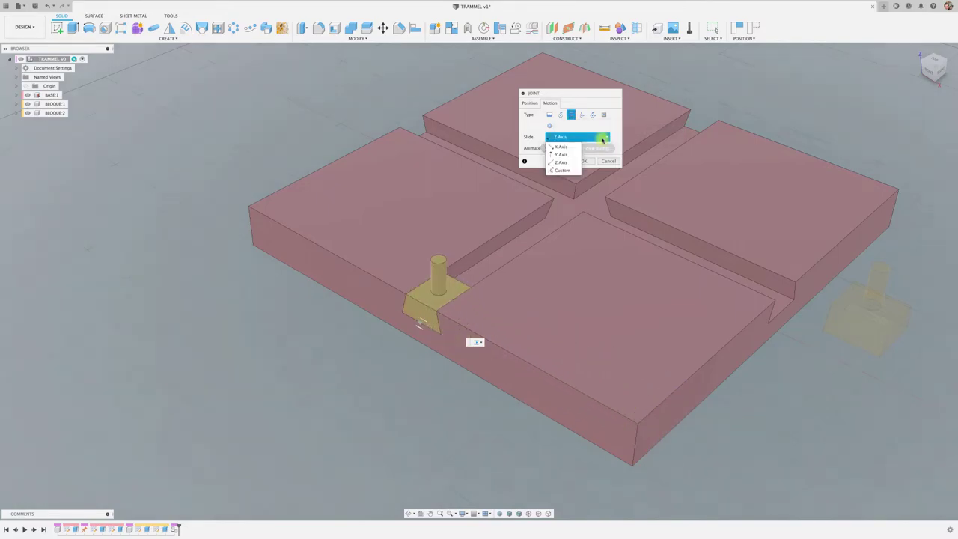
click(562, 154)
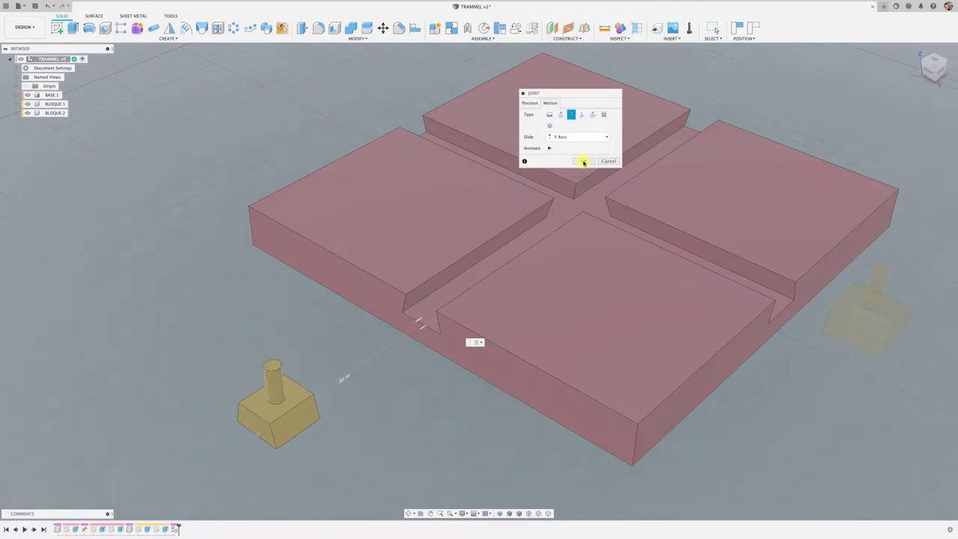
click(584, 162)
scroll(431, 316, up, 3)
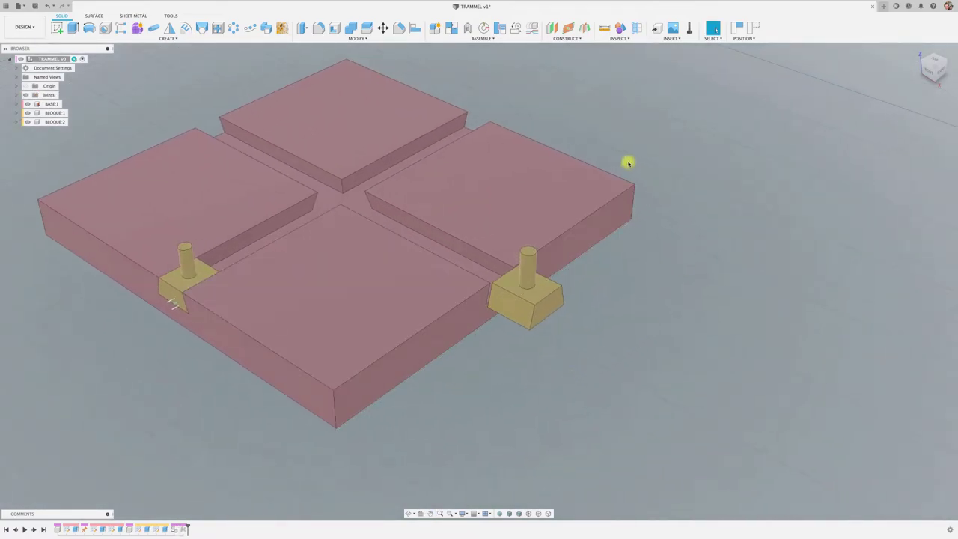
- Move the right block, BLOQUE:2, off the base
key(j)
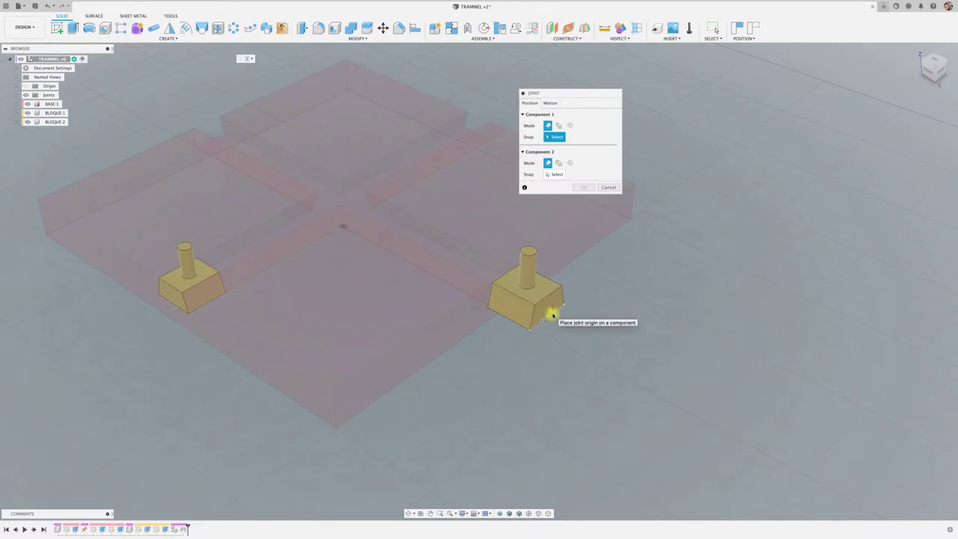
click(610, 187)
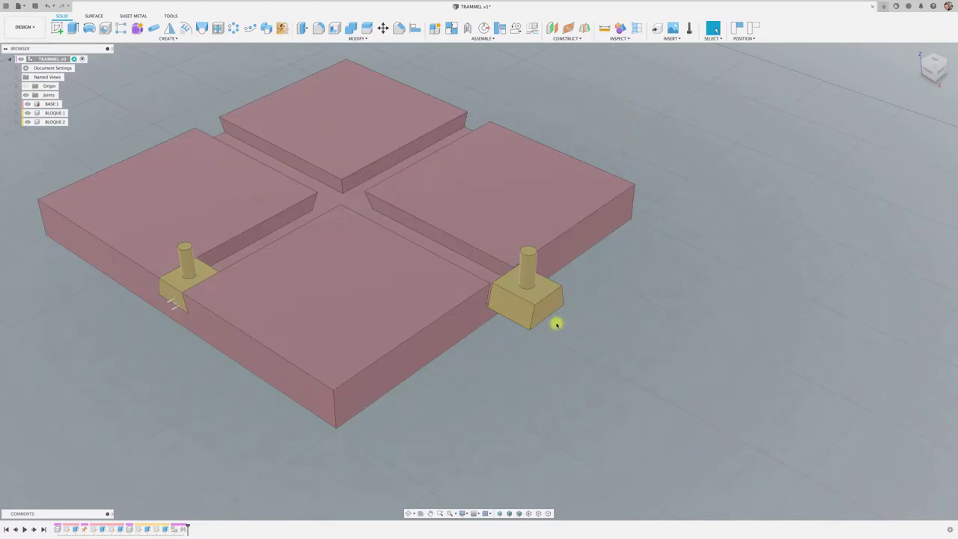
drag(556, 321, 640, 363)
- Joint BLOQUE:2's snap point to the base slot edge as a slider along the X axis
key(j)
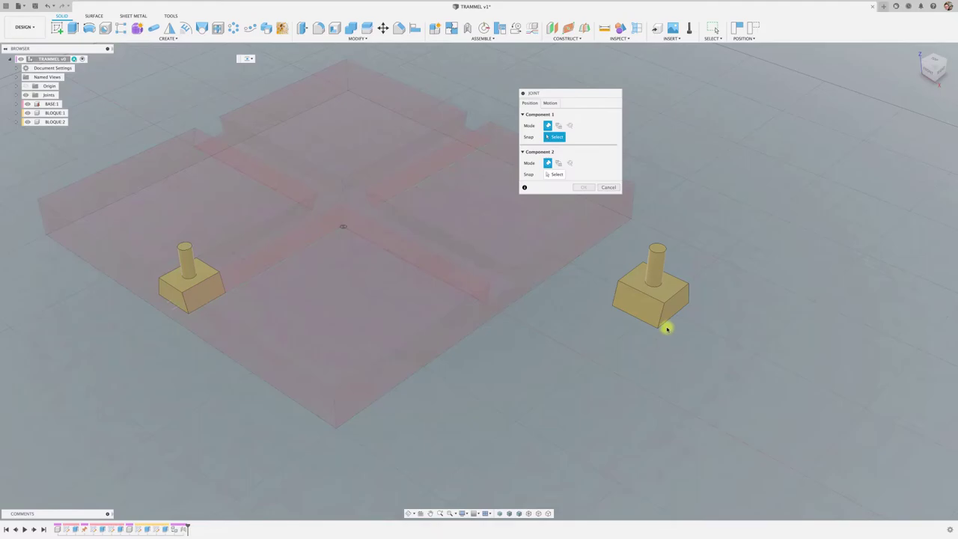
click(672, 314)
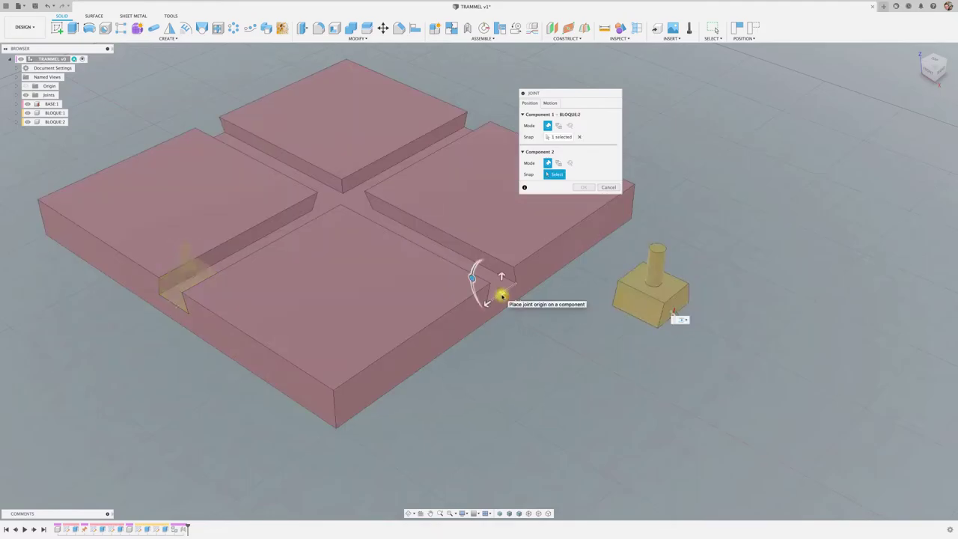
click(501, 296)
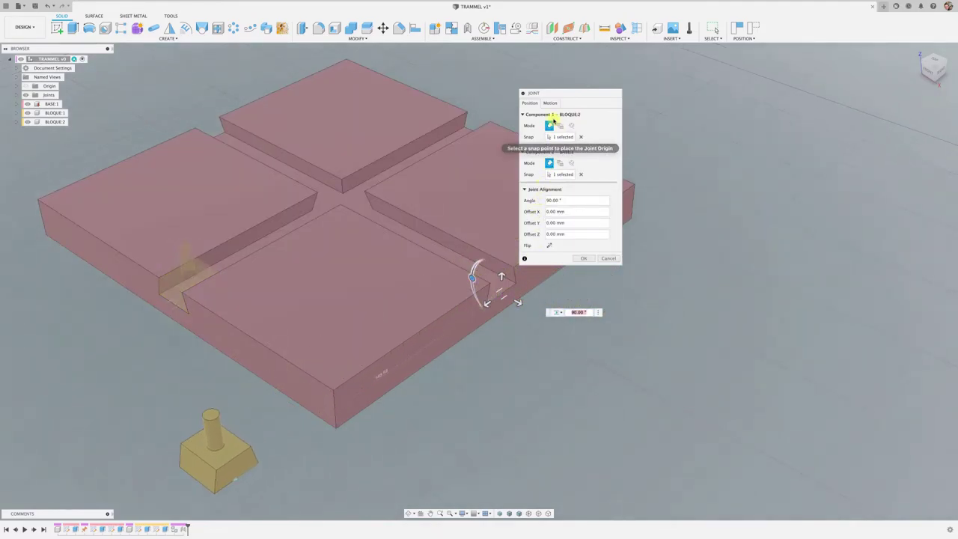
click(551, 103)
click(582, 137)
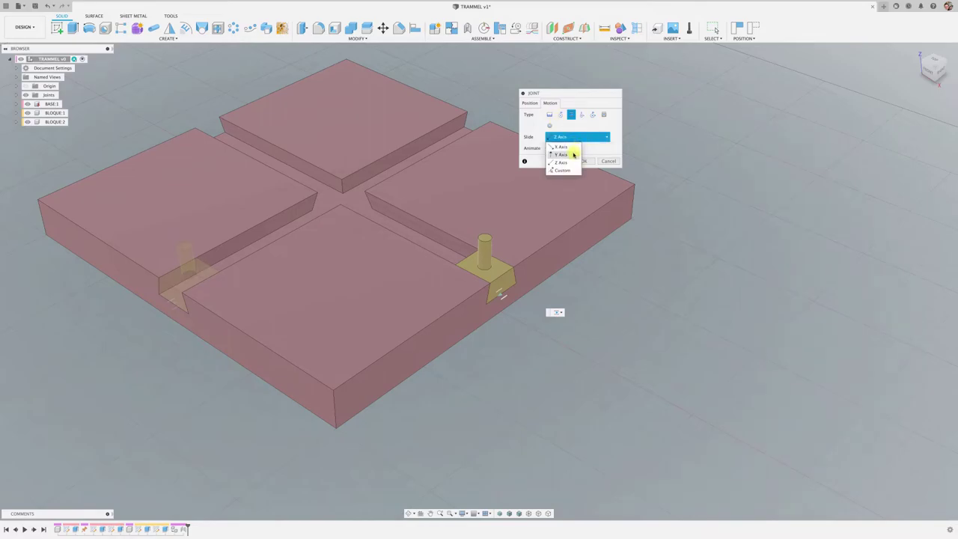
click(570, 154)
click(579, 137)
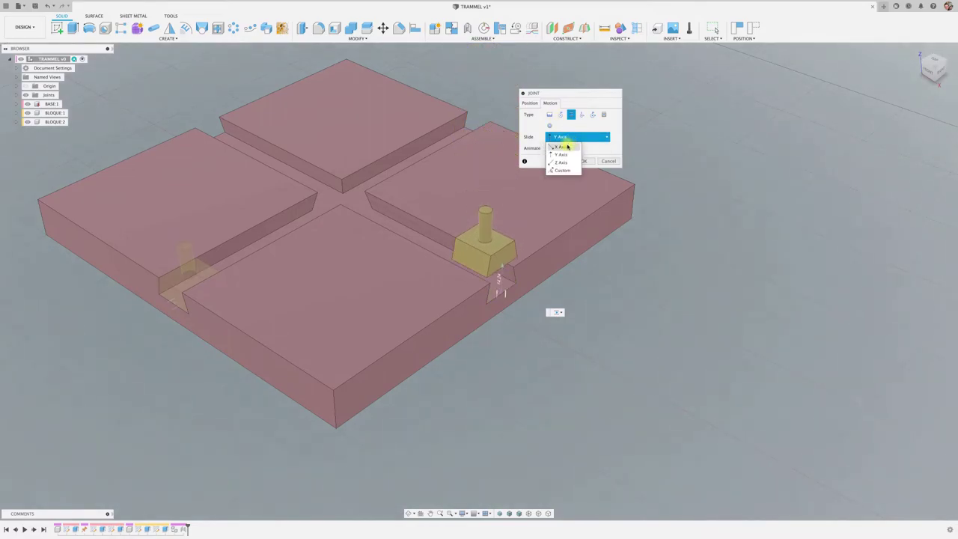
click(565, 147)
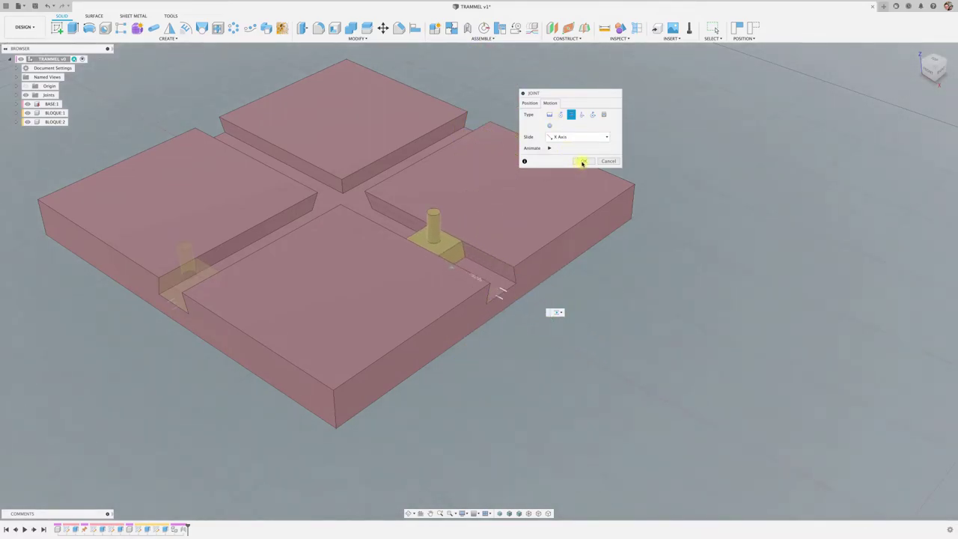
click(583, 161)
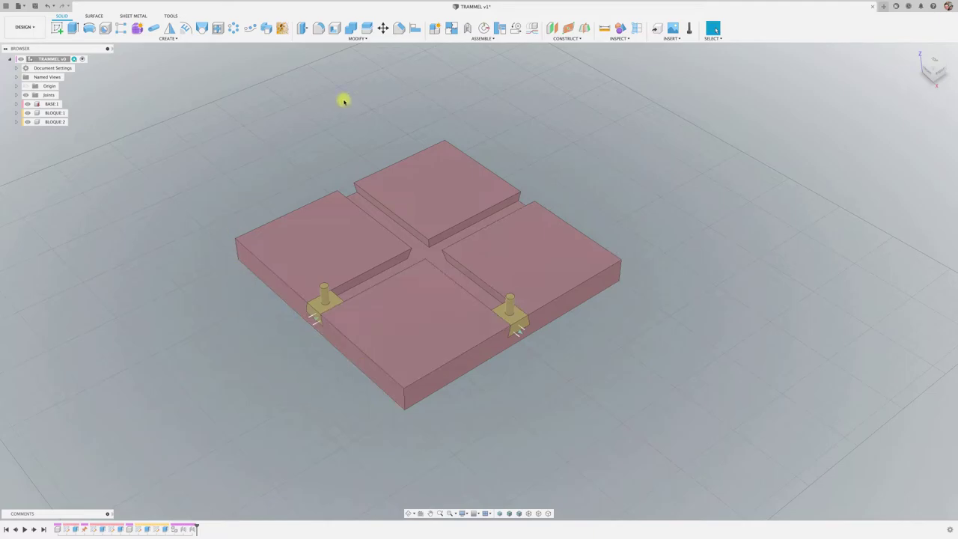
click(604, 27)
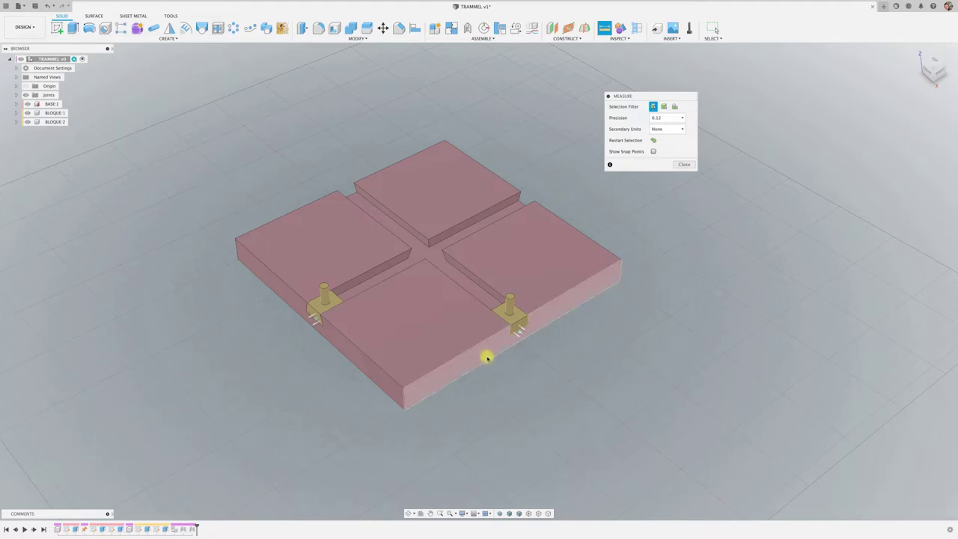
click(487, 362)
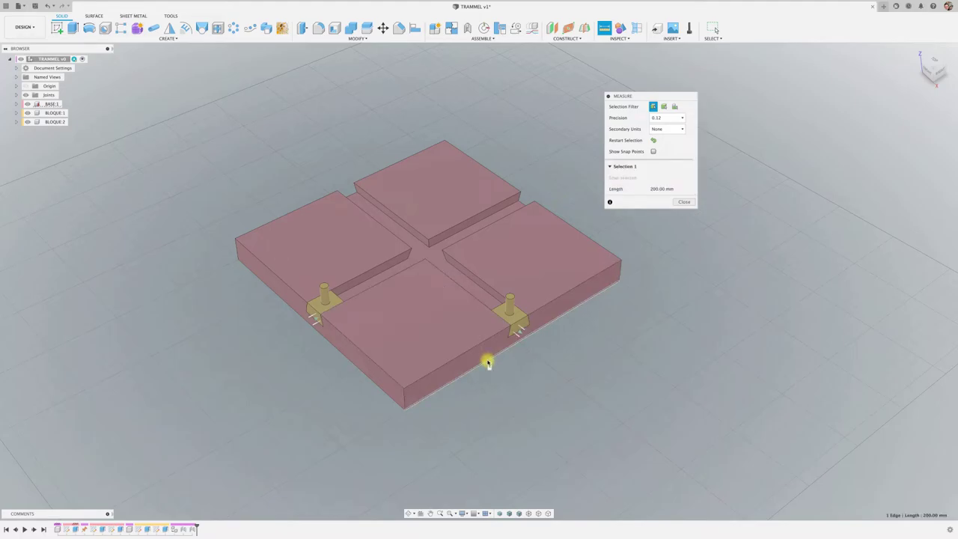
click(682, 202)
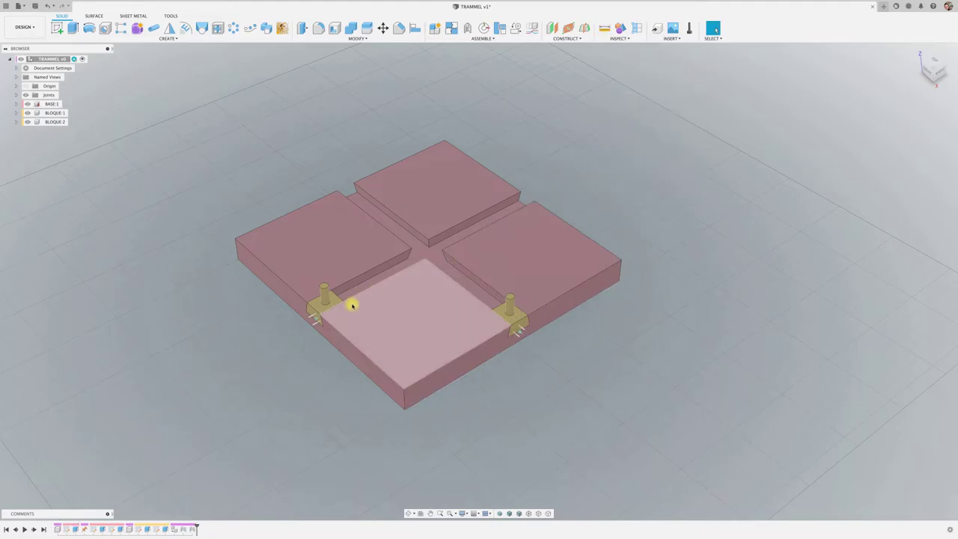
scroll(295, 295, up, 3)
scroll(304, 305, up, 1)
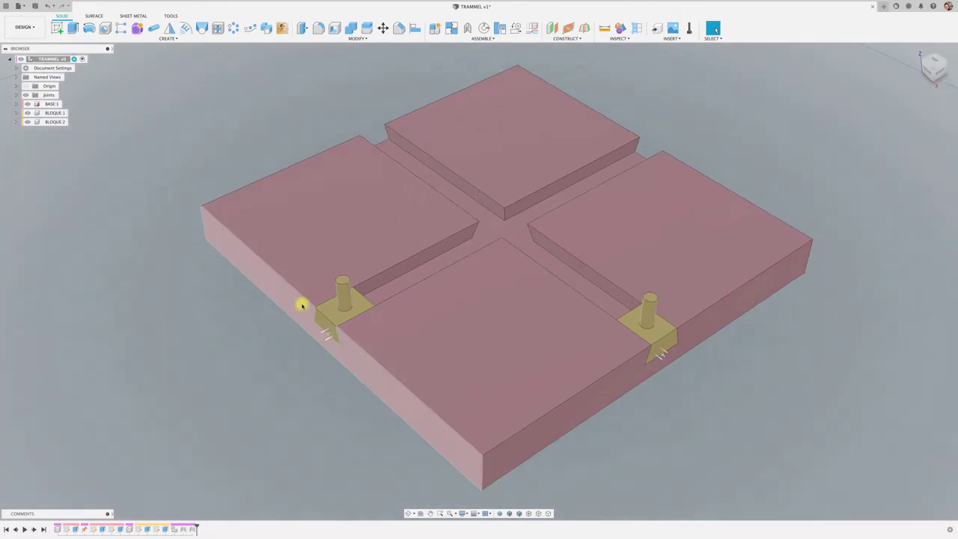
click(603, 28)
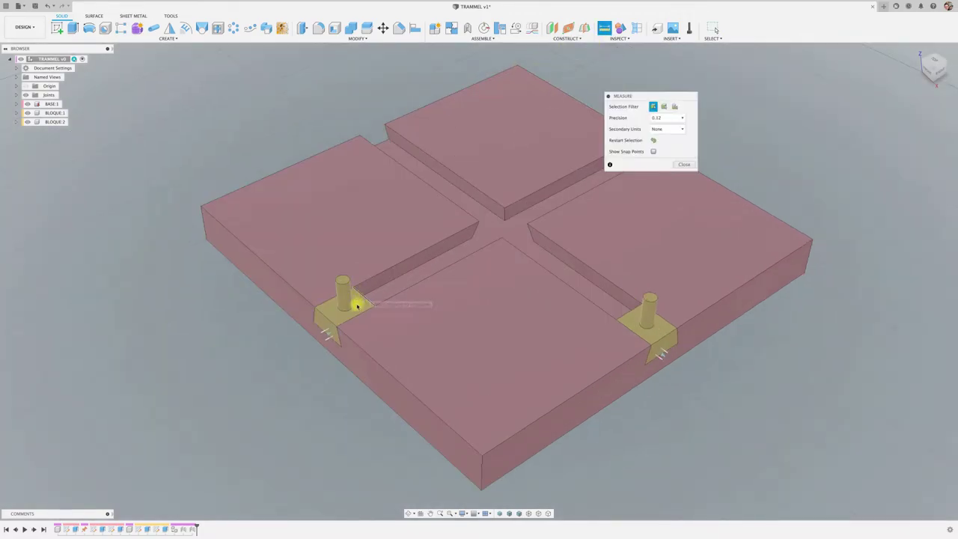
click(356, 303)
click(327, 321)
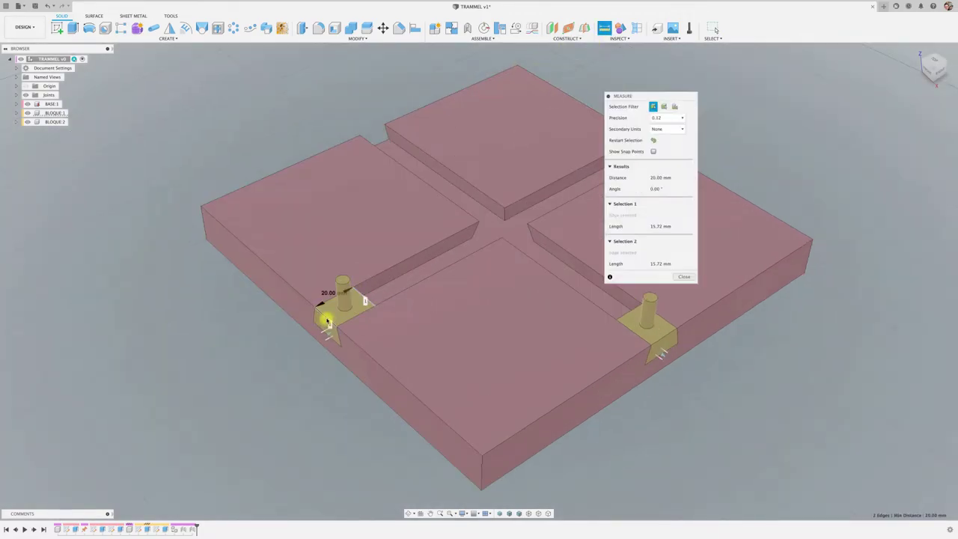
click(680, 277)
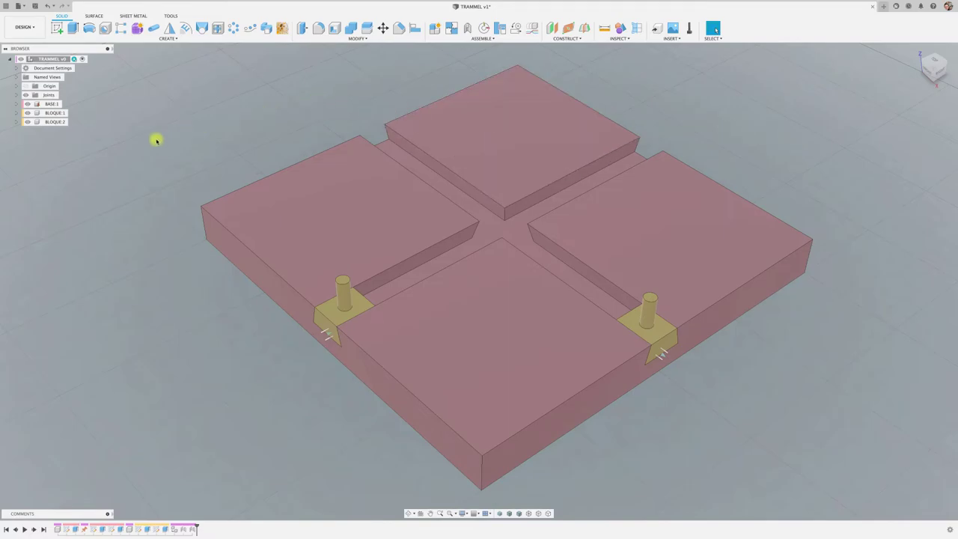
- Enable minimum and maximum limits on Slider1 for 0–180 mm of travel
click(16, 95)
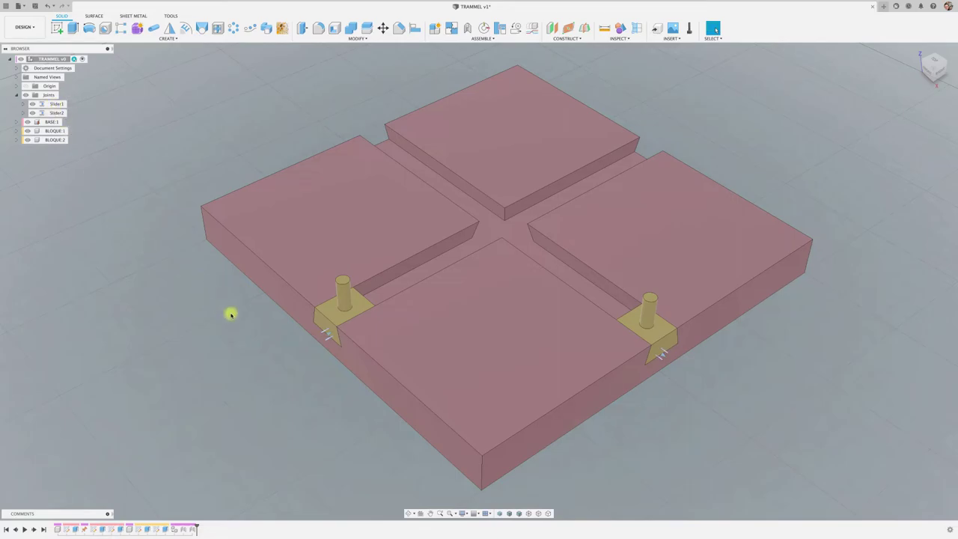
click(70, 104)
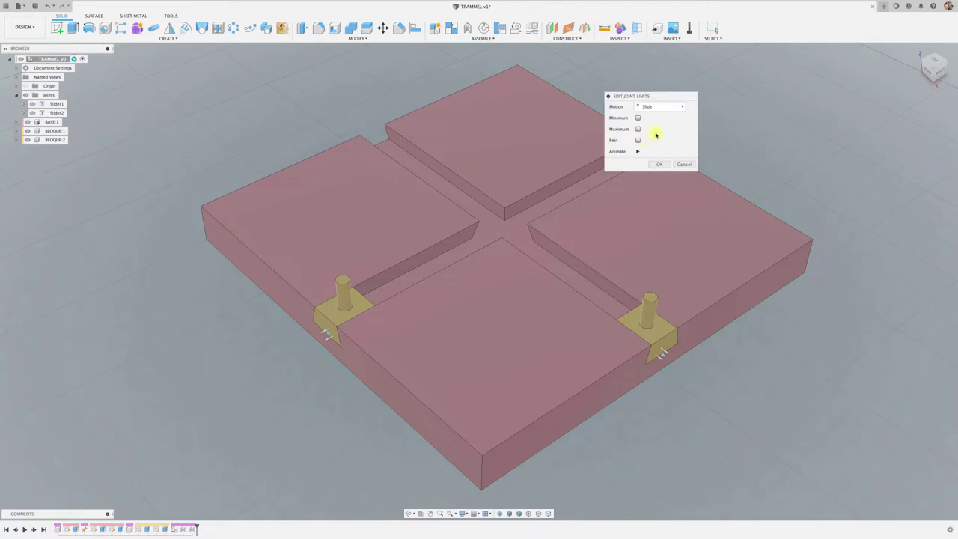
click(637, 117)
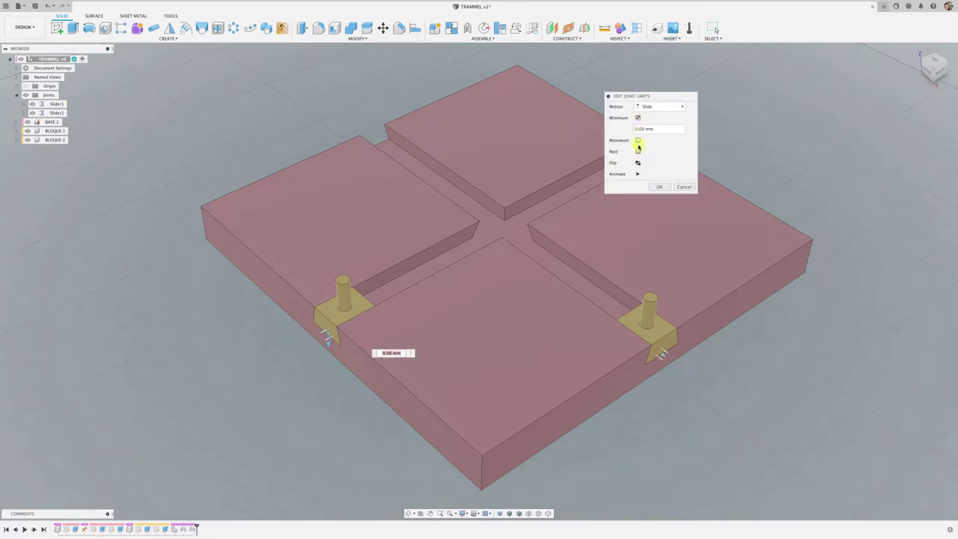
click(638, 140)
text(180)
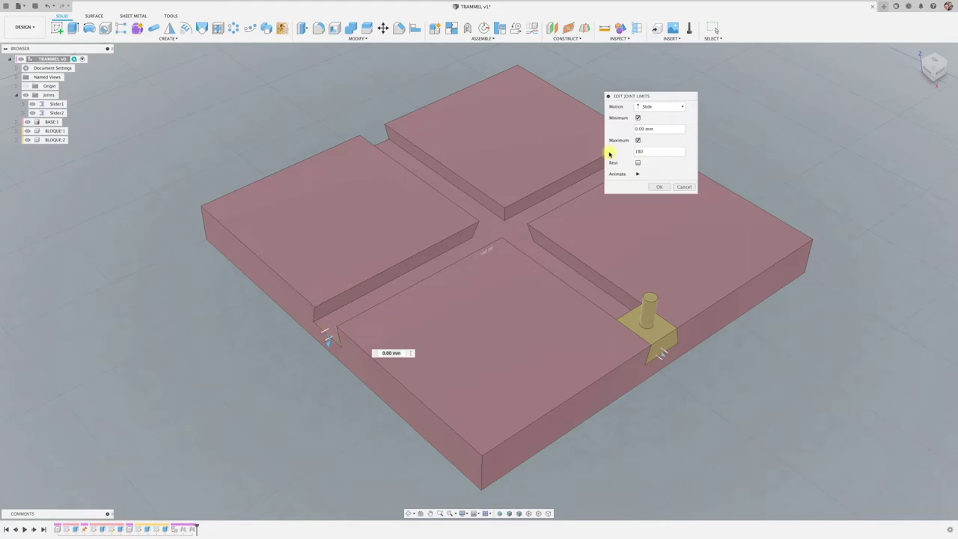
drag(651, 95, 769, 86)
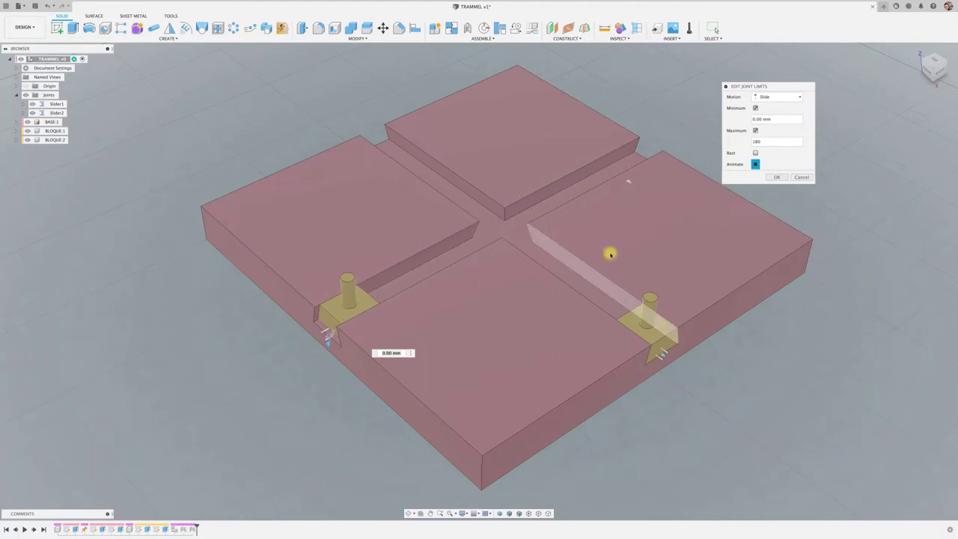
click(779, 178)
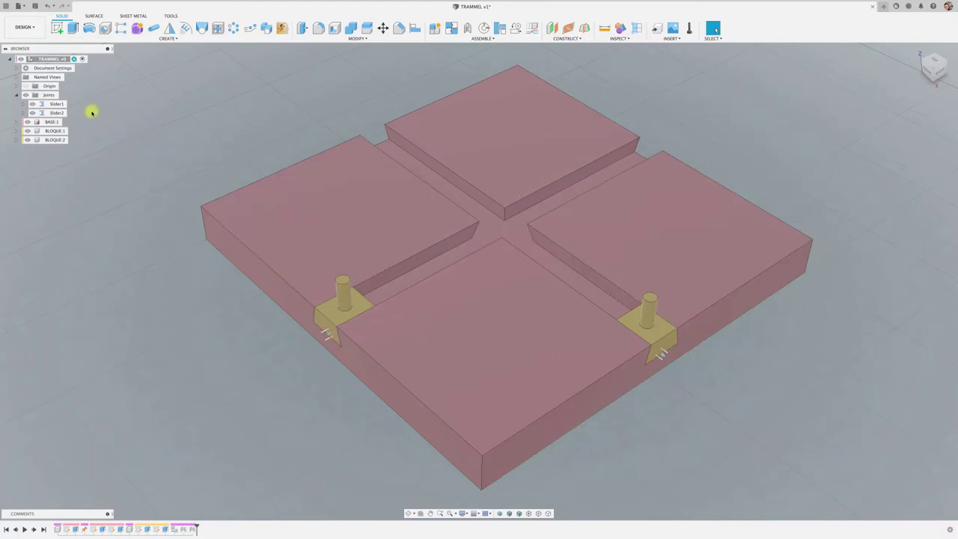
- Limit Slider2 to -180 to 0 mm and preview its motion with Animate
right_click(67, 112)
click(71, 119)
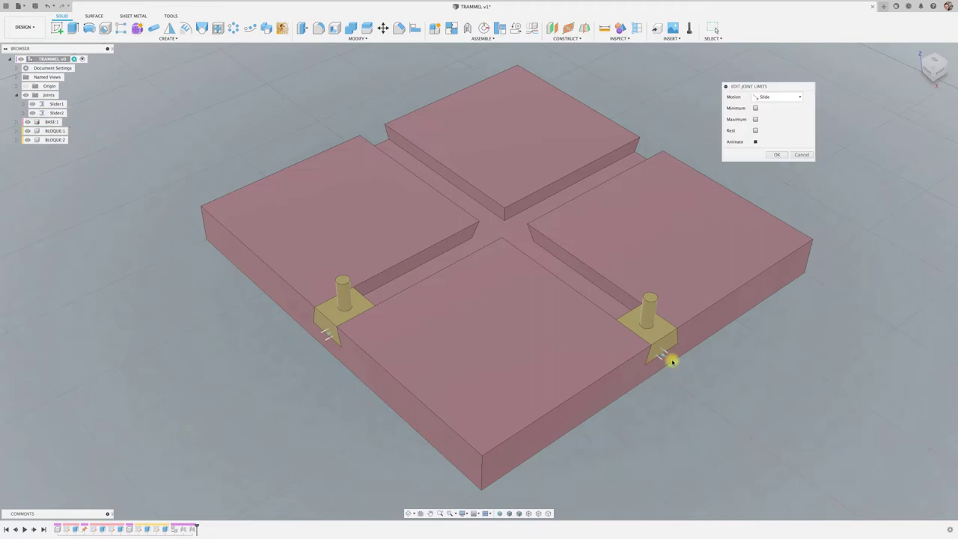
click(756, 109)
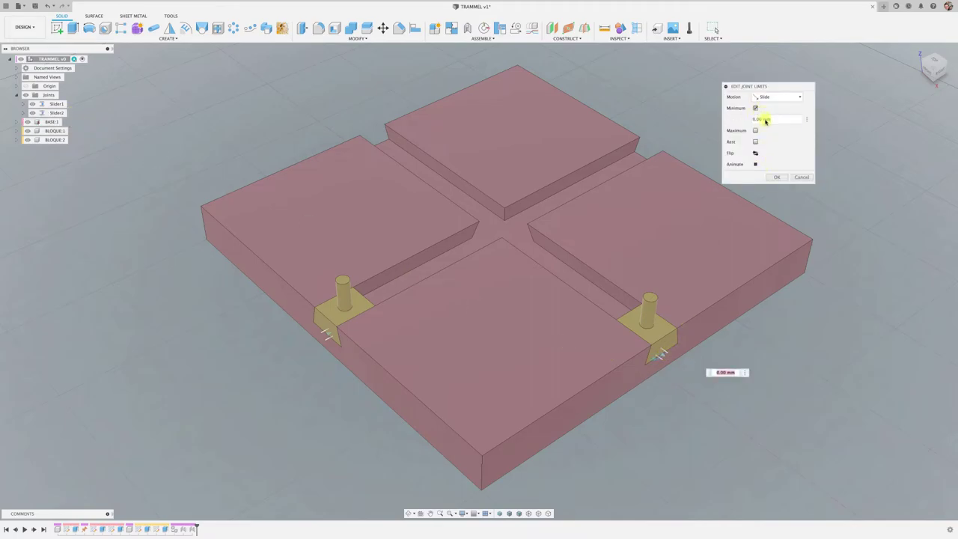
click(755, 131)
text(180)
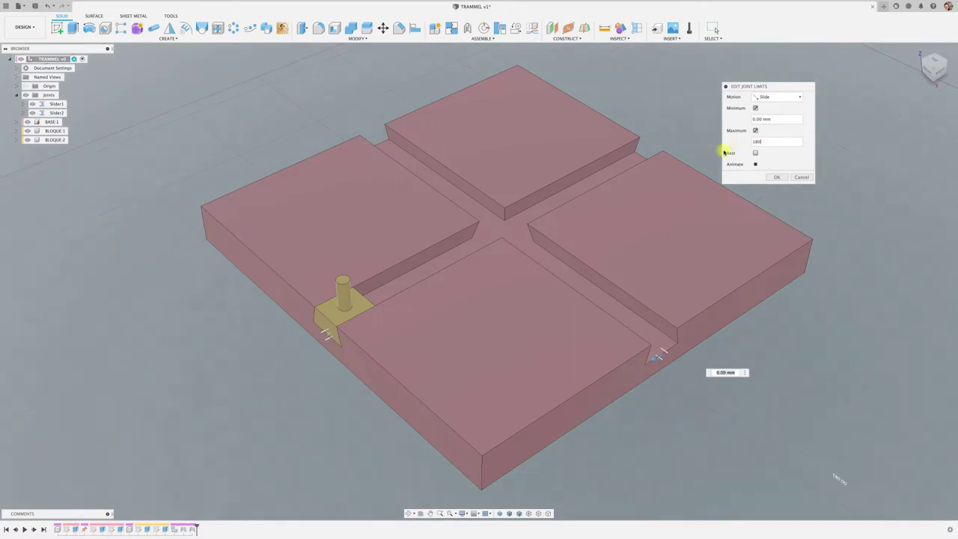
scroll(753, 293, down, 3)
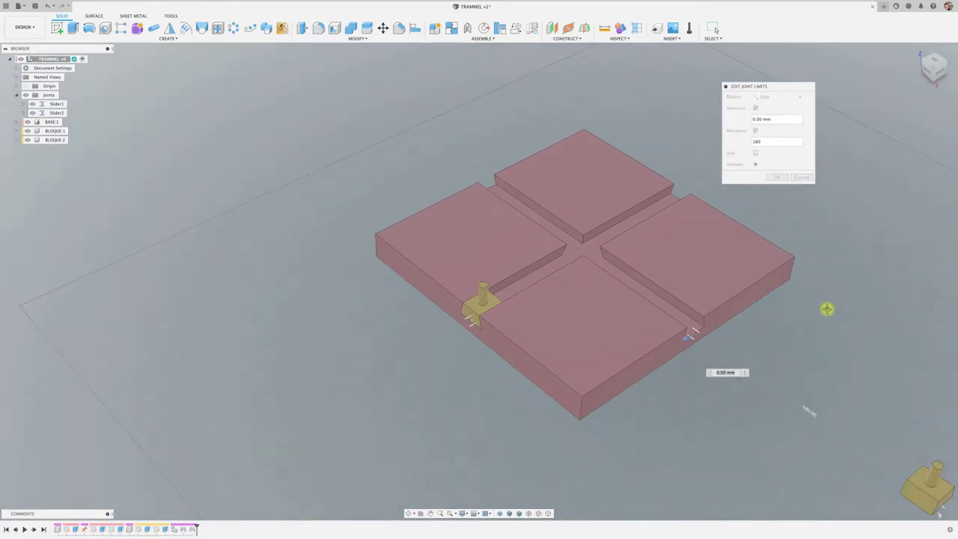
scroll(824, 308, up, 1)
text(-18)
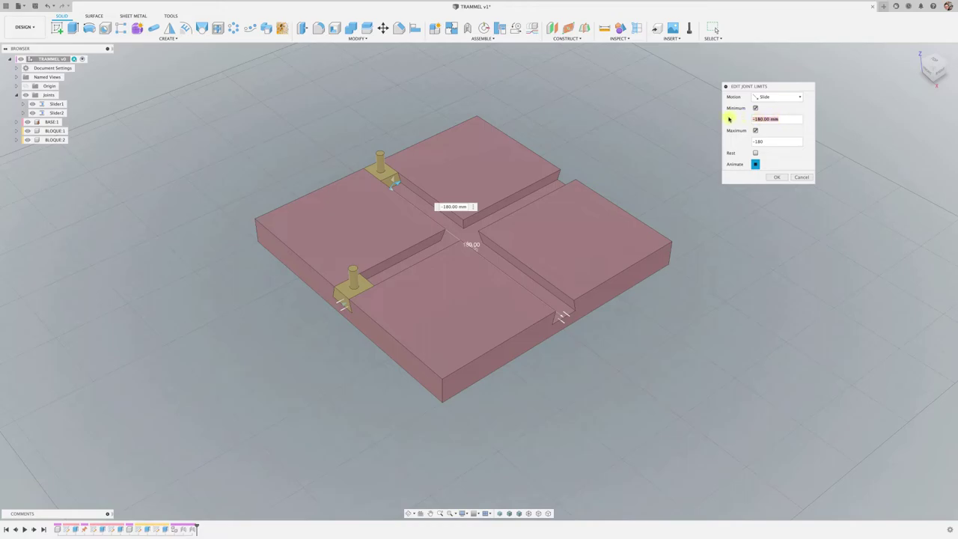
text(0)
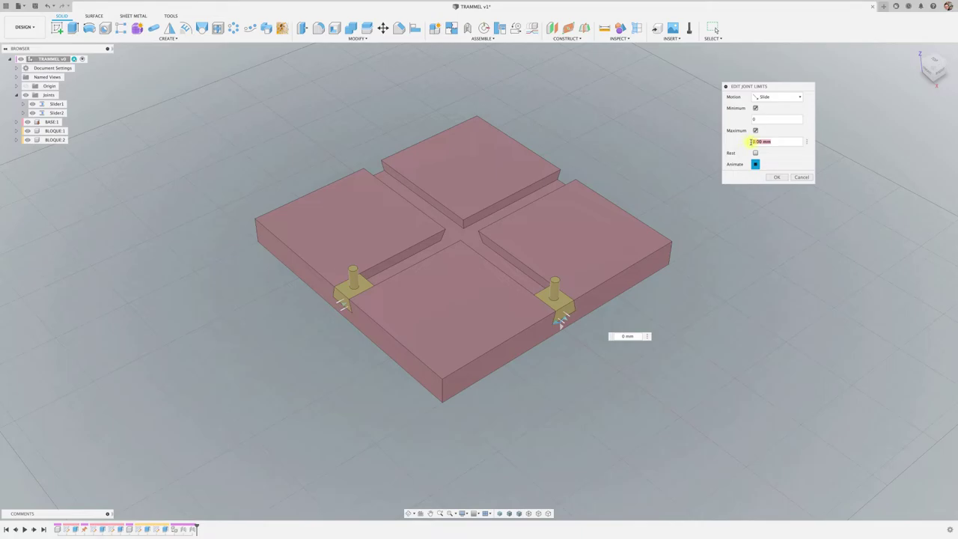
text(180)
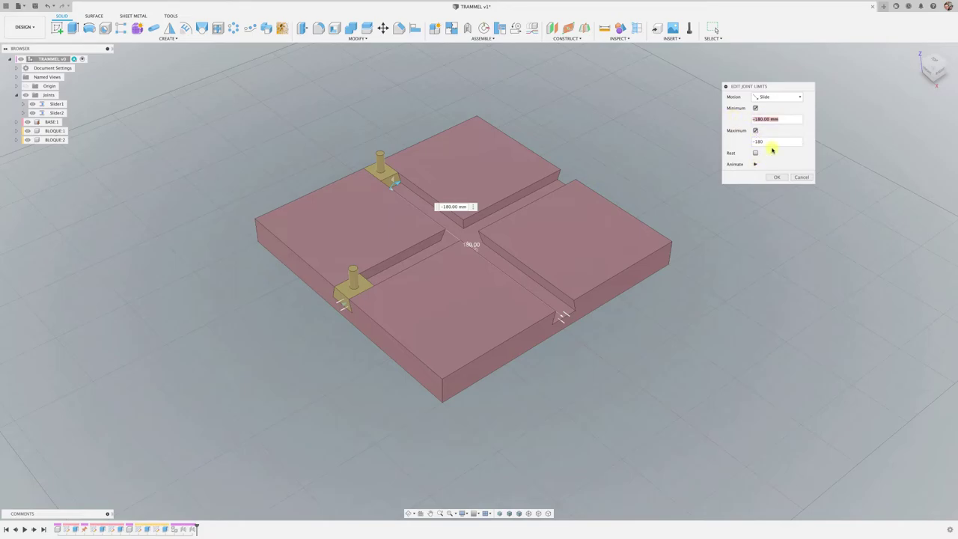
text(0)
click(755, 164)
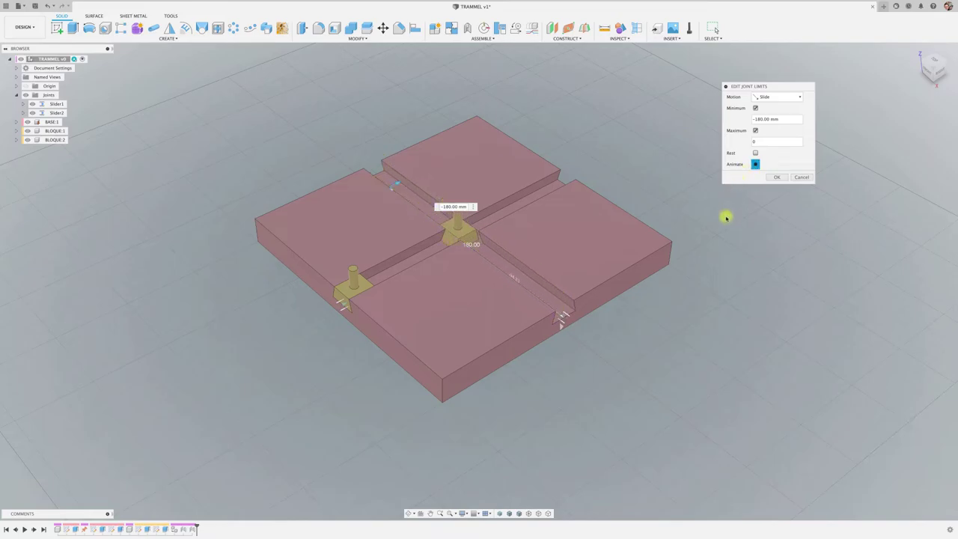
click(777, 178)
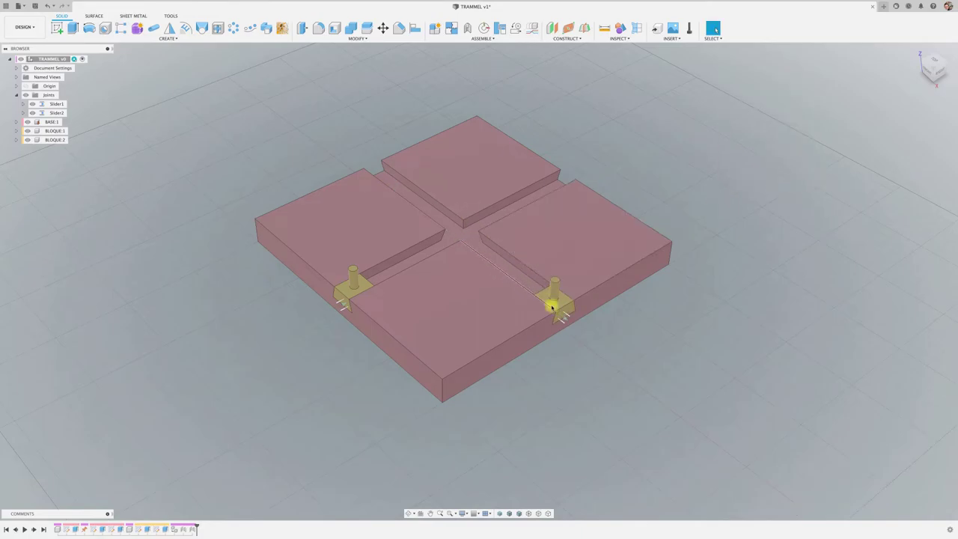
- Drag the right block along its groove to test the slider, then collapse the Joints list
mouse_move(552, 290)
mouse_down()
mouse_move(532, 285)
mouse_move(370, 143)
mouse_up()
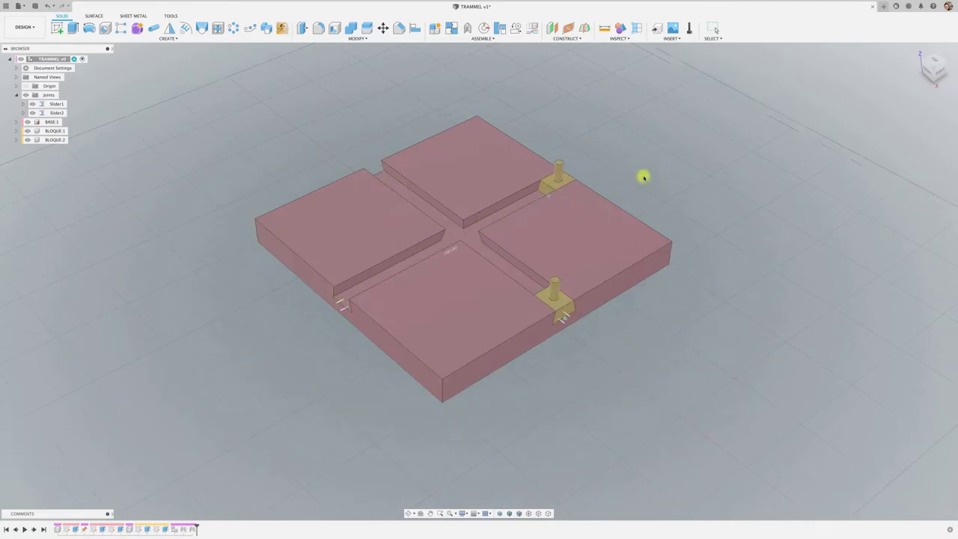
key(Escape)
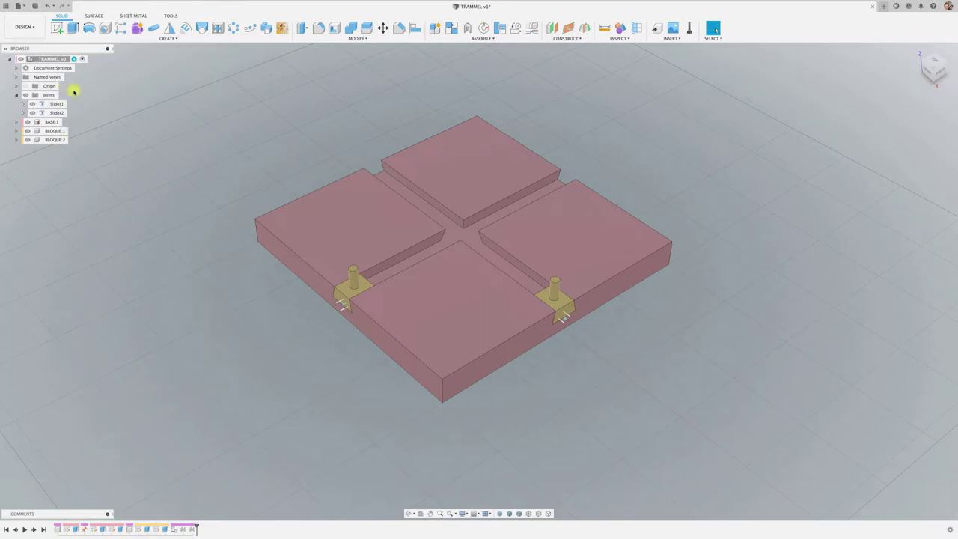
click(17, 95)
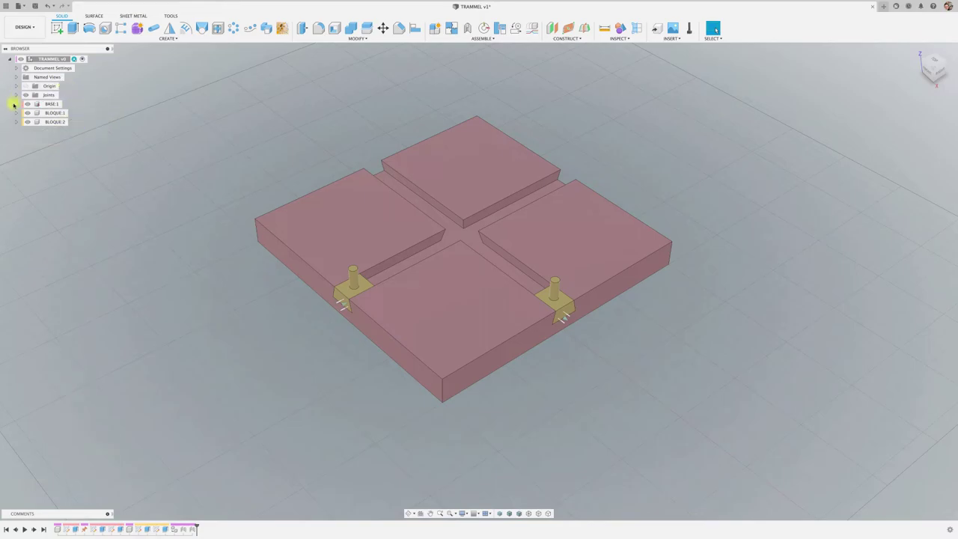
click(50, 105)
click(56, 113)
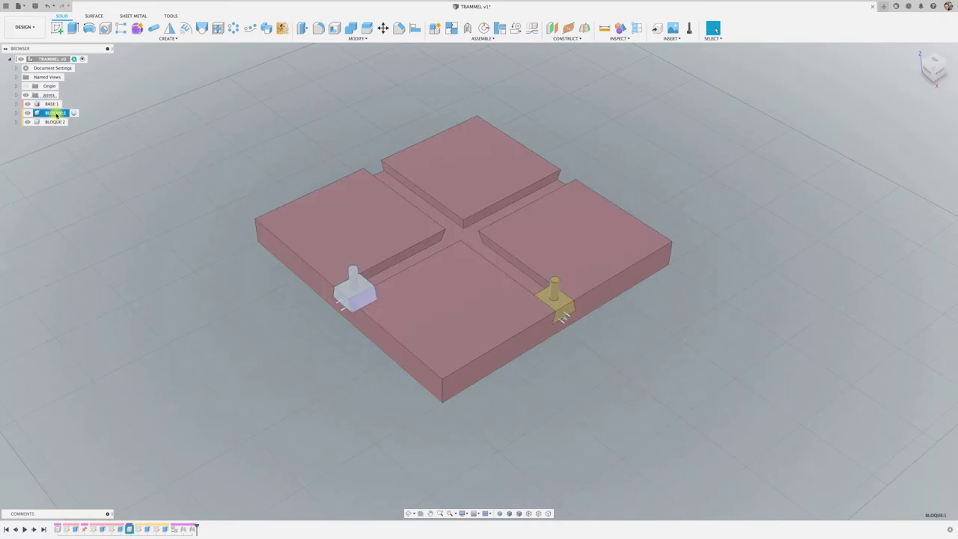
click(149, 144)
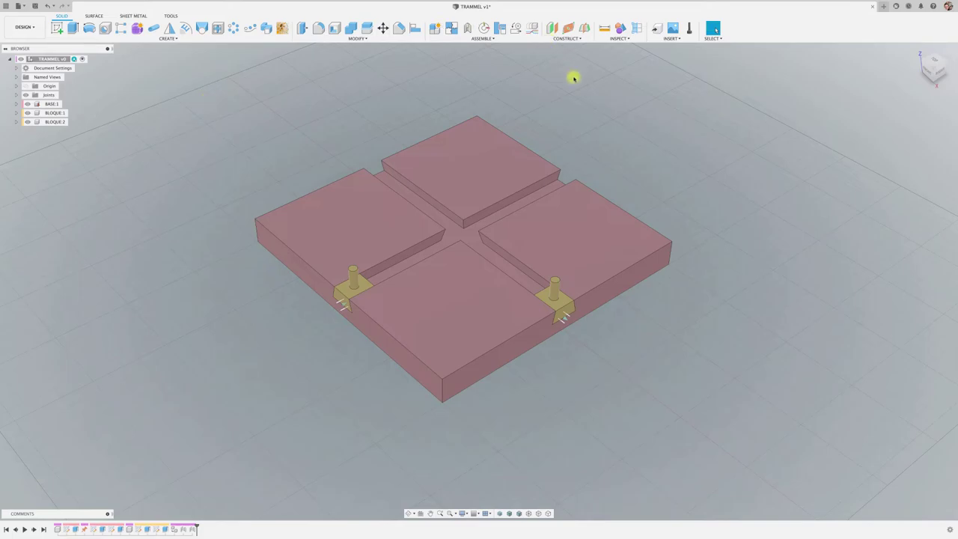
- Create a new component named TRABA and start a sketch in it
click(434, 29)
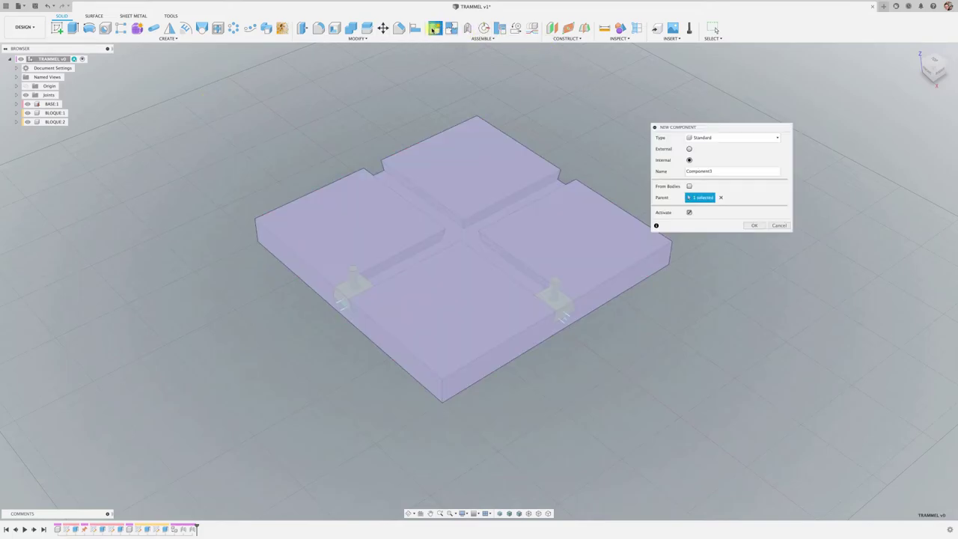
drag(741, 168, 657, 171)
click(753, 226)
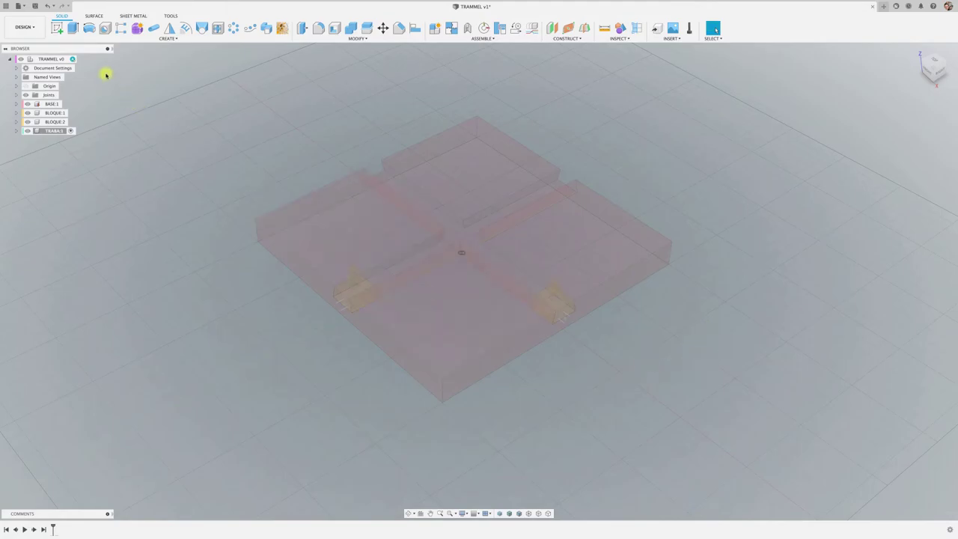
click(57, 28)
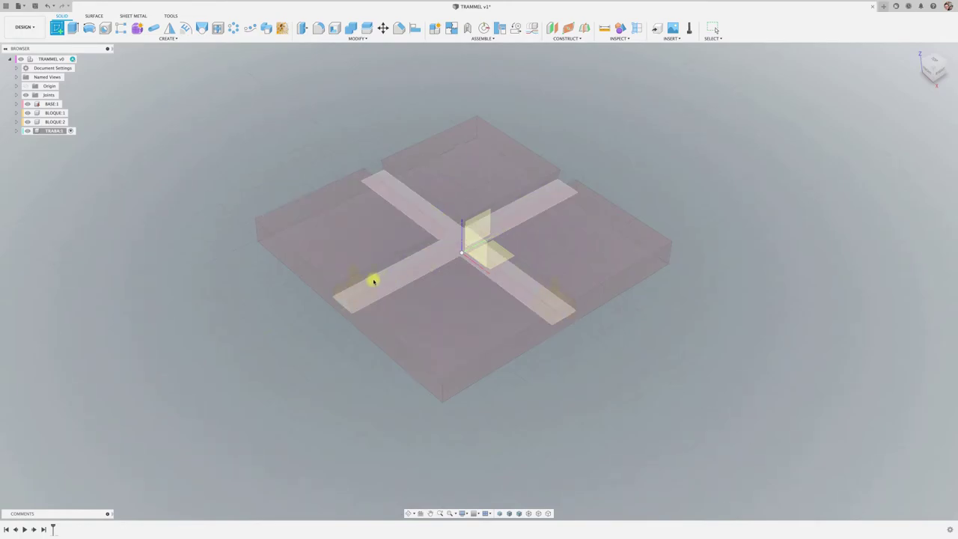
- On the groove floor, viewed from Top, draw small circles on the right pin and cross centre
click(366, 284)
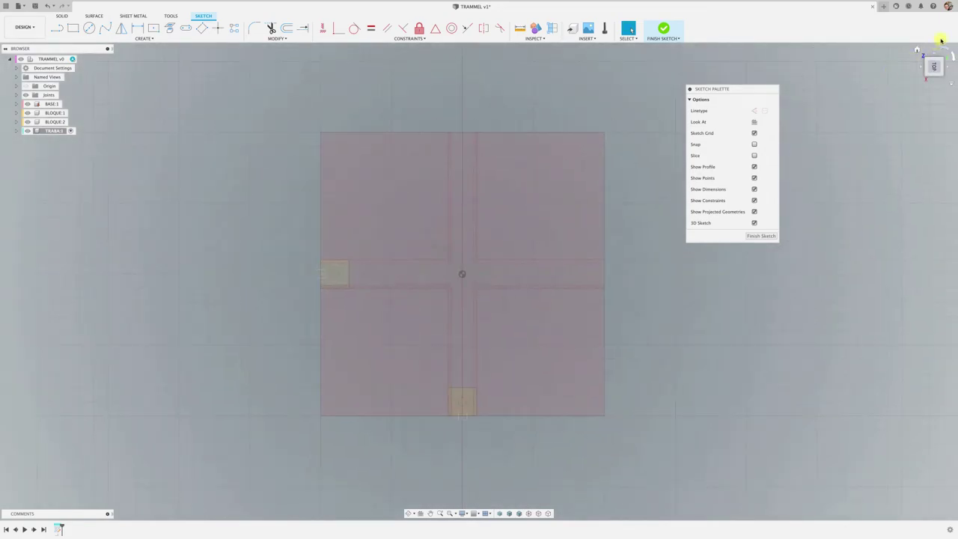
click(942, 47)
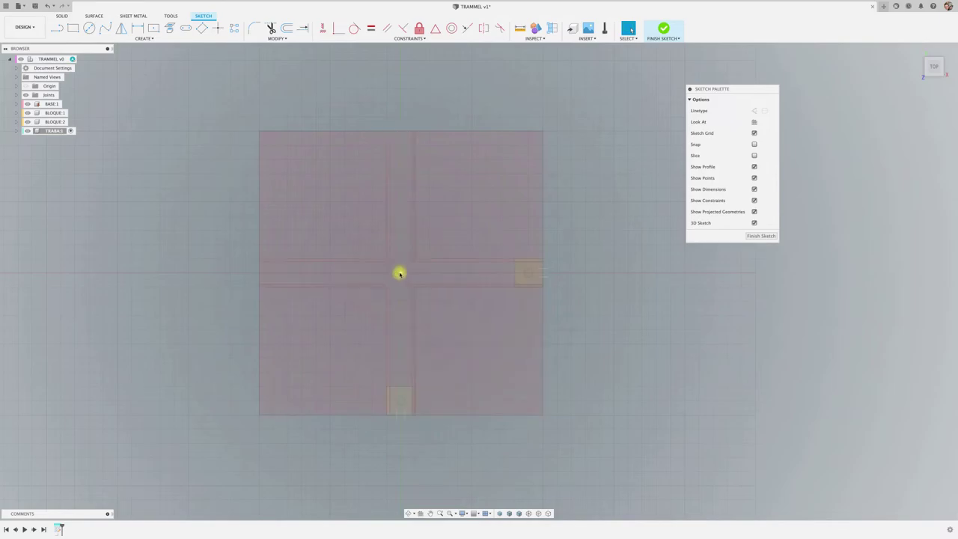
click(89, 28)
scroll(479, 282, up, 5)
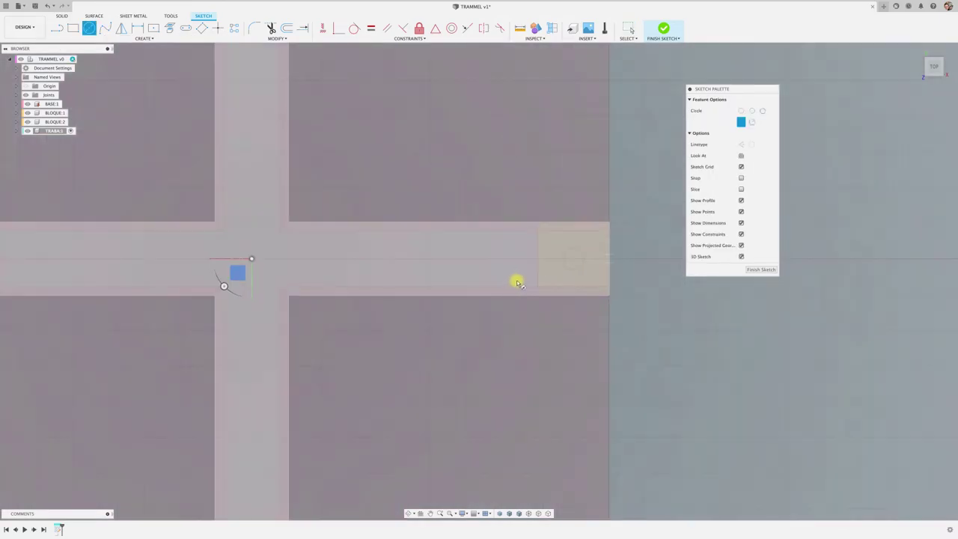
click(573, 263)
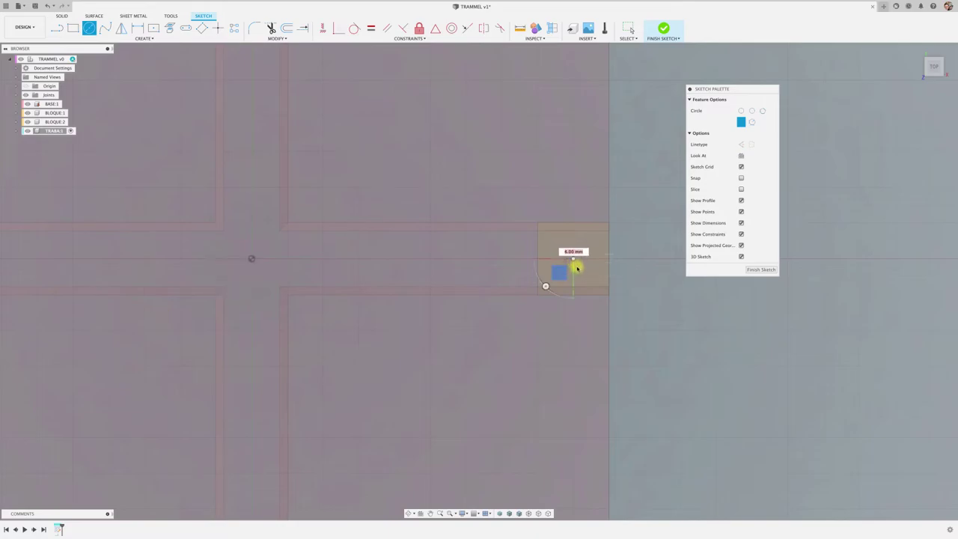
click(578, 269)
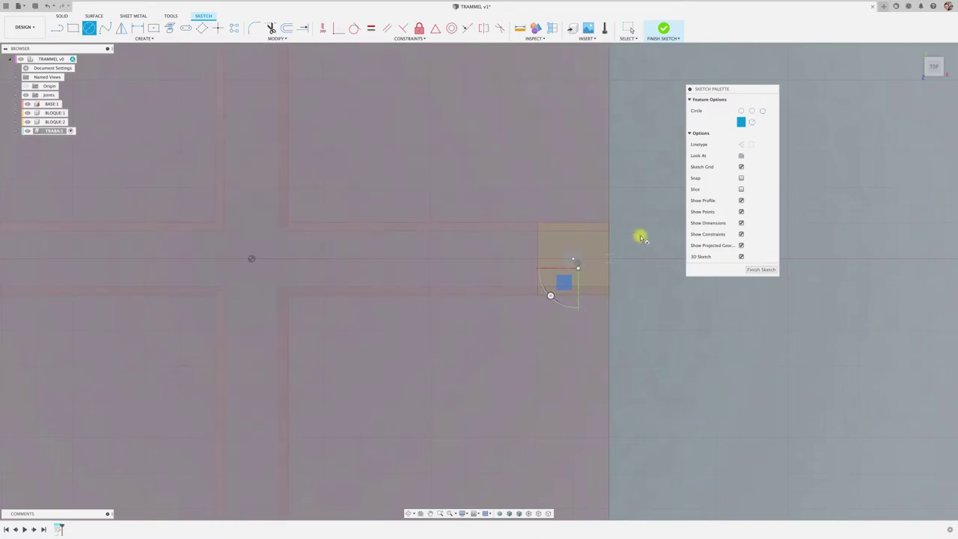
click(252, 259)
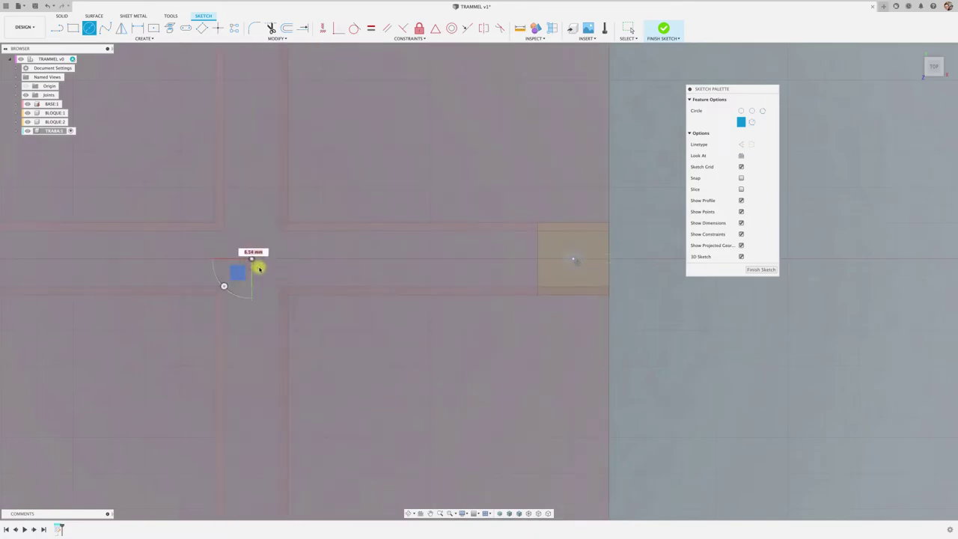
text(4)
click(258, 268)
key(Escape)
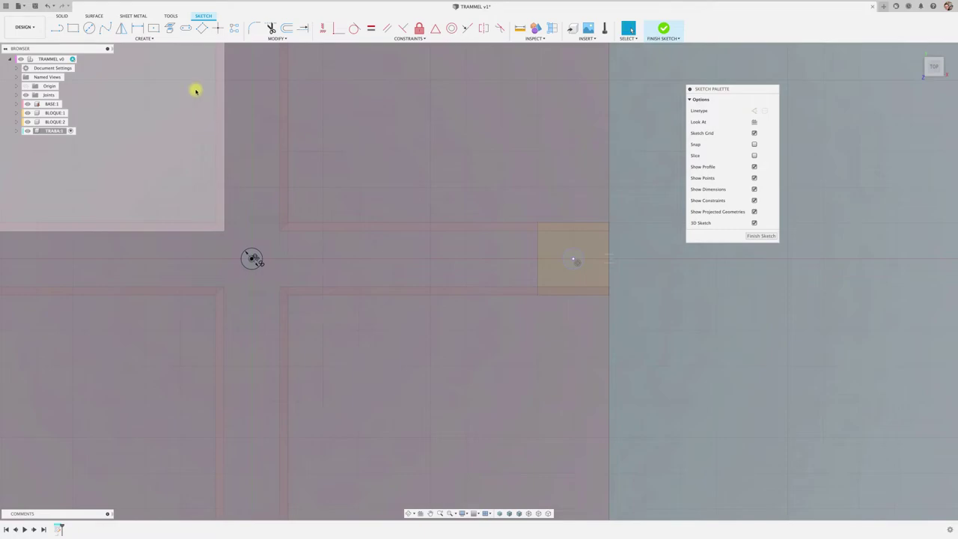
- Draw a centre-point slot from the cross centre to the right block's pin
click(186, 27)
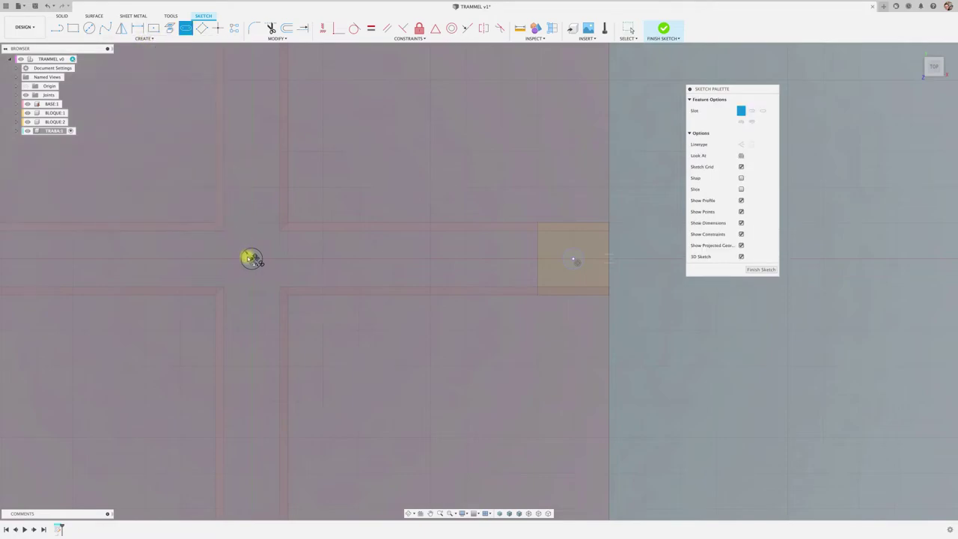
click(252, 259)
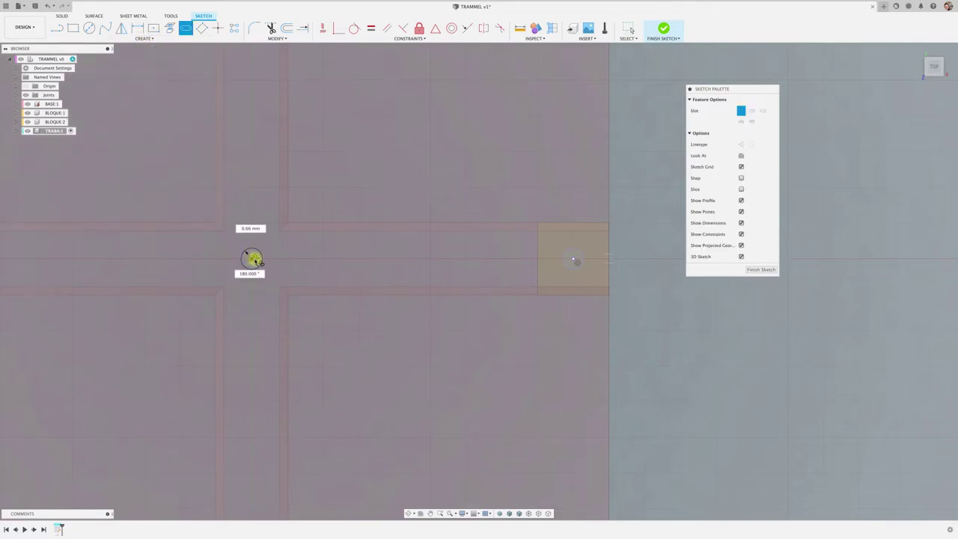
click(572, 260)
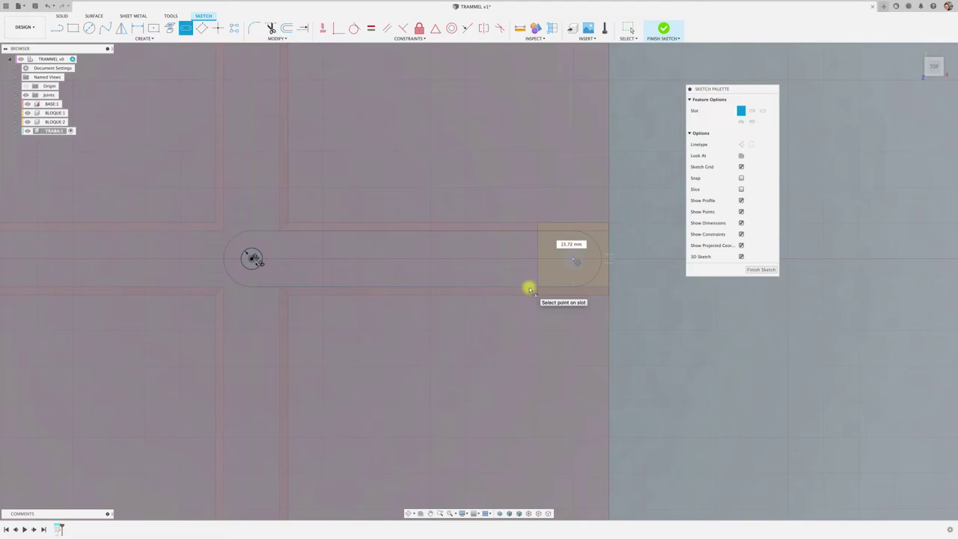
click(529, 289)
- From a top view, draw a longer slot extending right from the arm's end, matching its width
scroll(616, 284, down, 5)
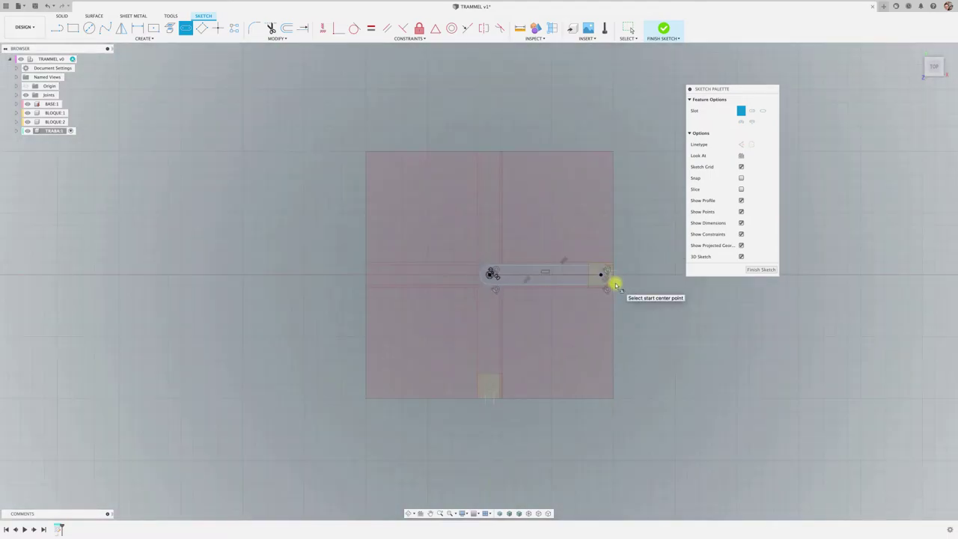
shift+scroll(615, 284, up, 3)
shift+scroll(615, 284, up, 3)
shift+scroll(615, 283, up, 3)
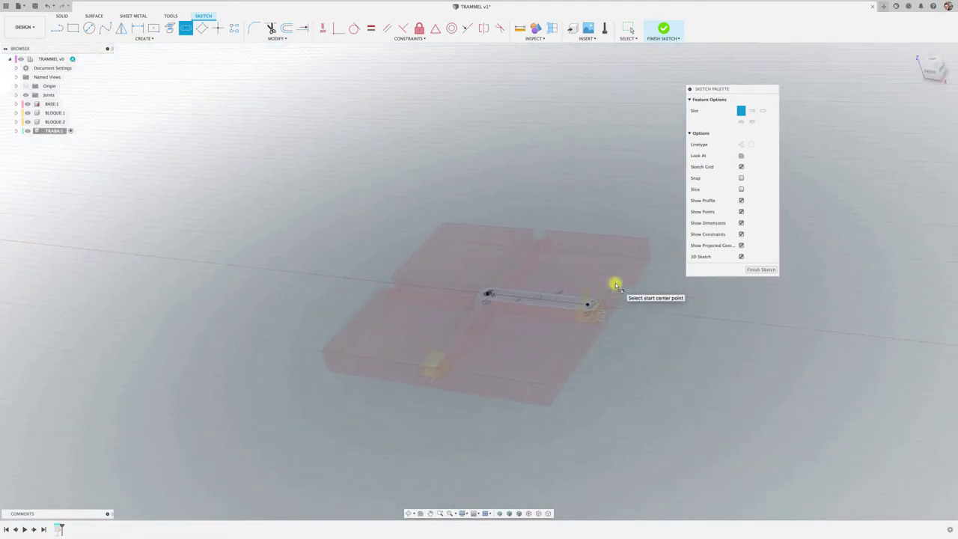
shift+middle_drag(616, 284, 466, 284)
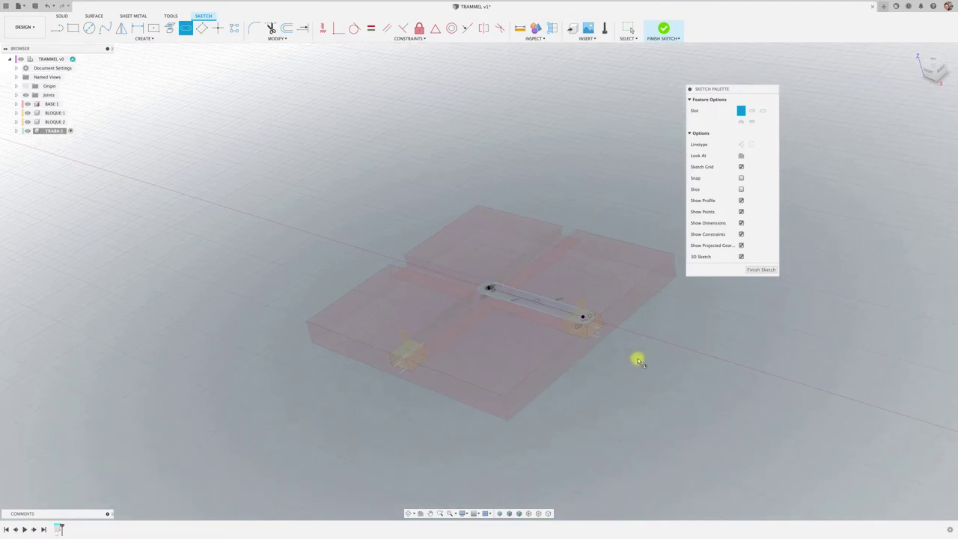
shift+middle_drag(637, 358, 573, 283)
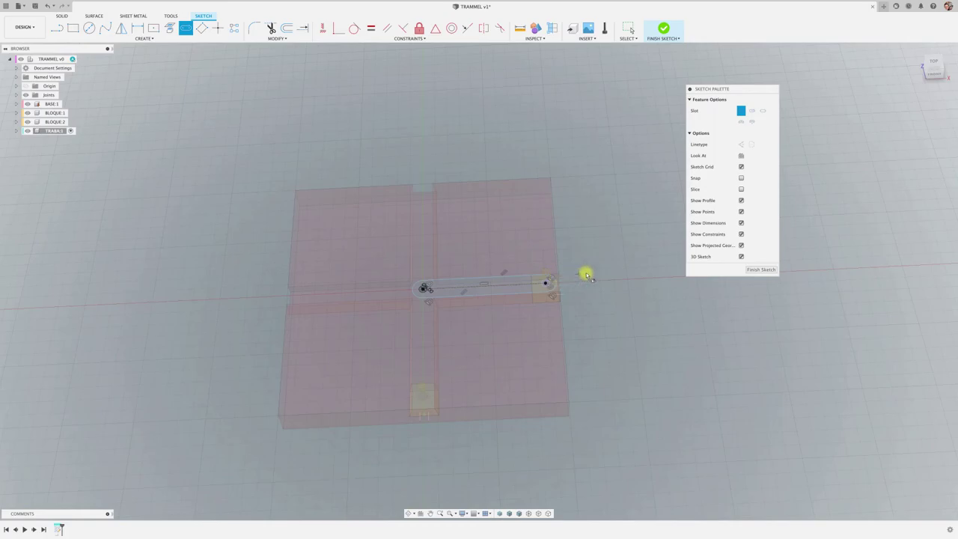
click(935, 63)
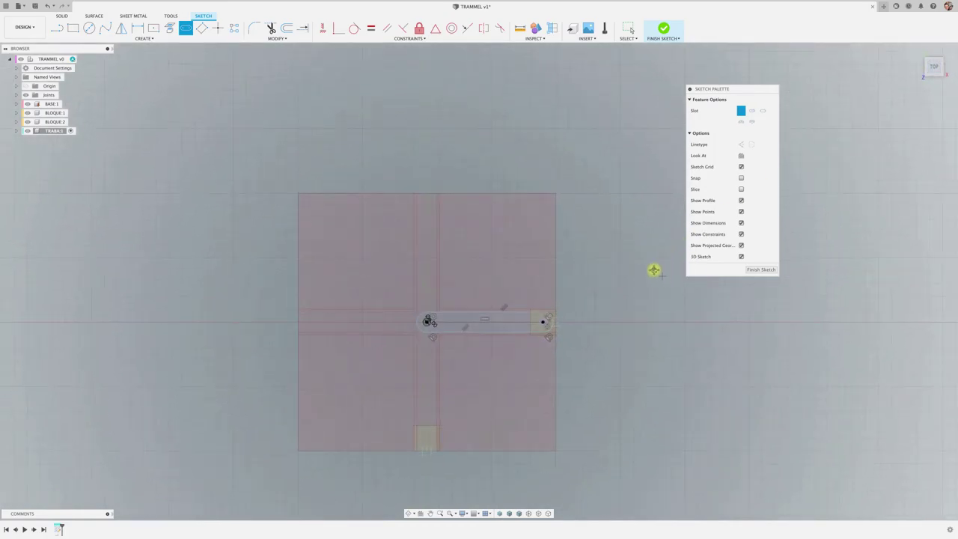
middle_drag(654, 270, 534, 263)
scroll(535, 264, up, 2)
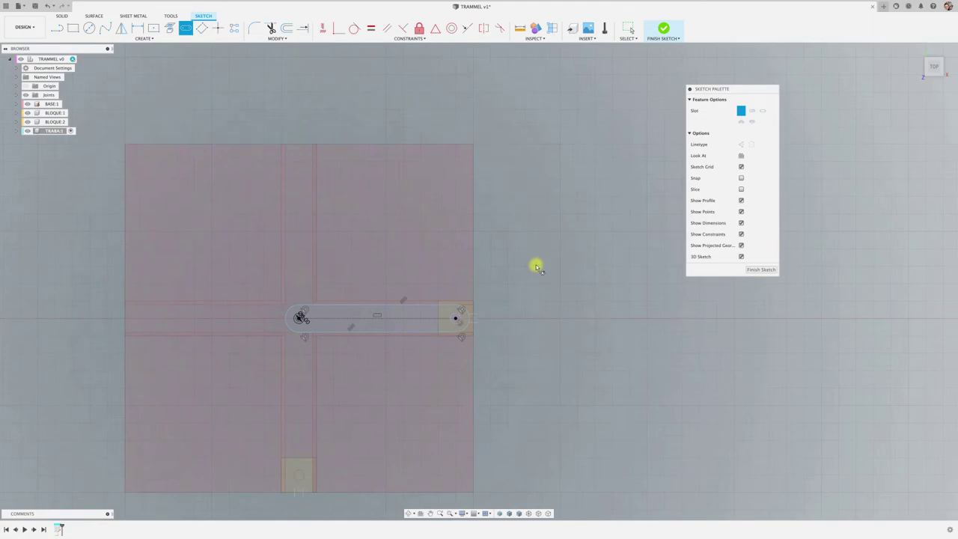
click(456, 319)
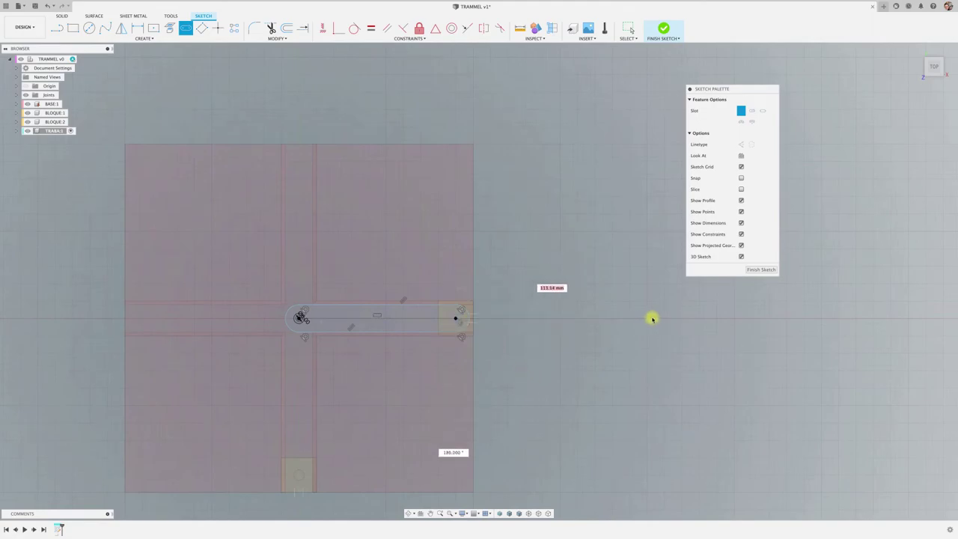
click(654, 318)
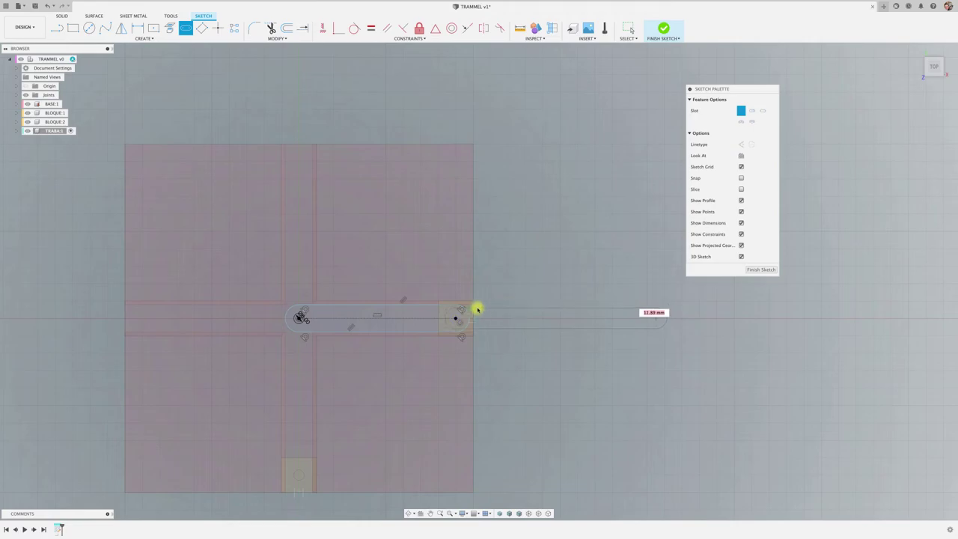
click(485, 314)
scroll(488, 316, up, 3)
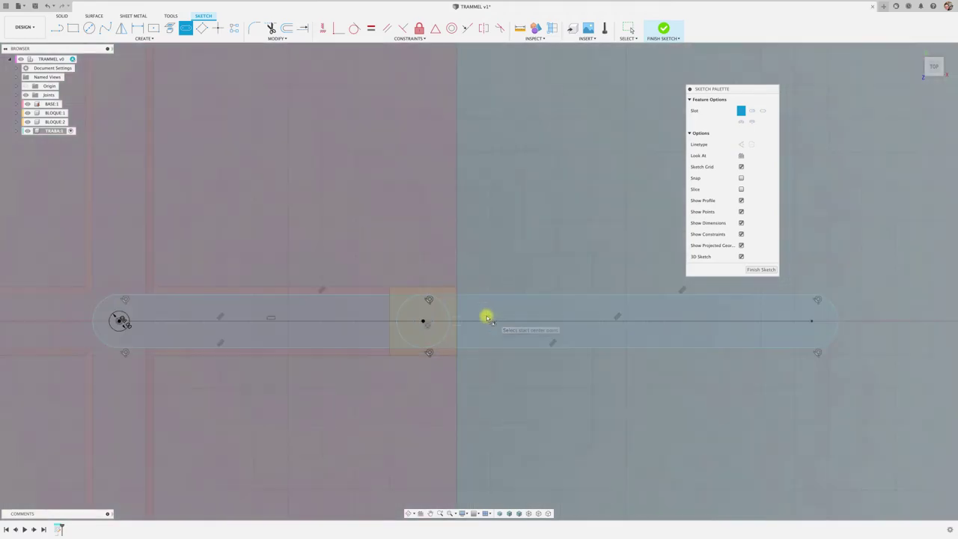
scroll(438, 310, up, 2)
scroll(479, 291, down, 2)
scroll(519, 270, down, 3)
scroll(520, 270, up, 1)
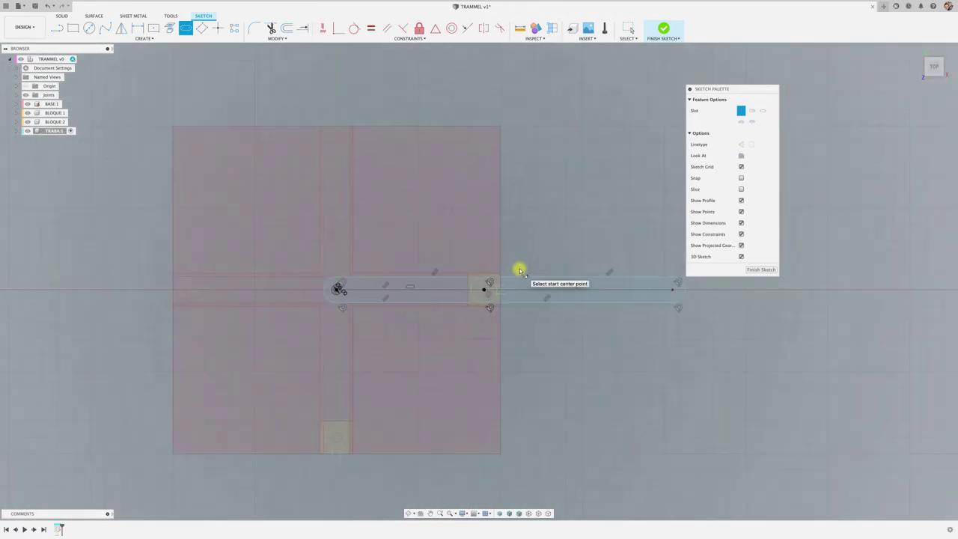
- Trim away the three arcs of the leftover small circle at the junction
key(t)
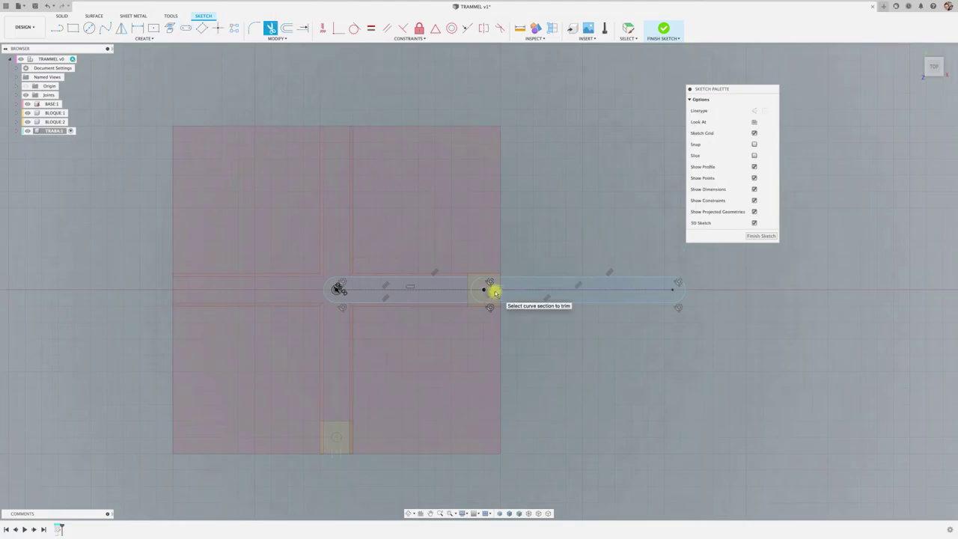
scroll(490, 293, up, 2)
click(495, 302)
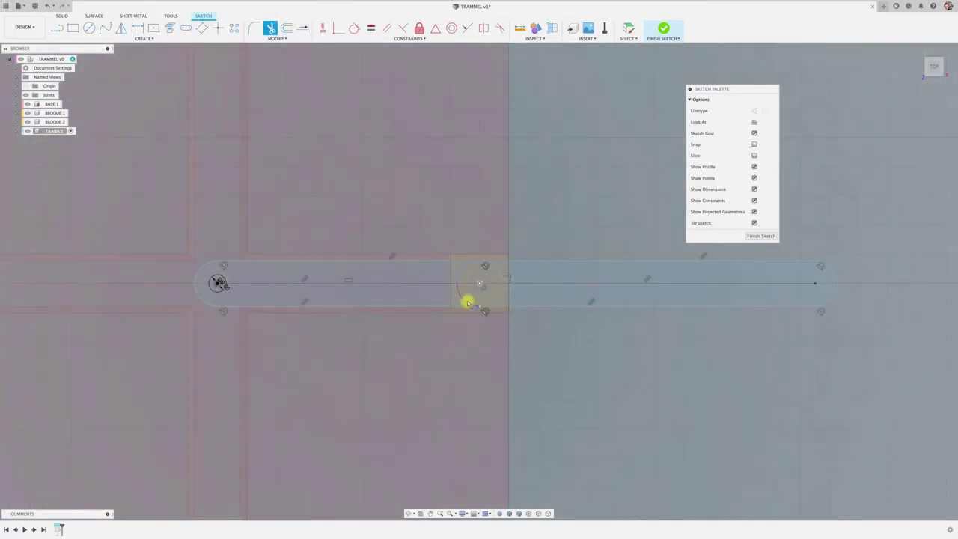
click(459, 274)
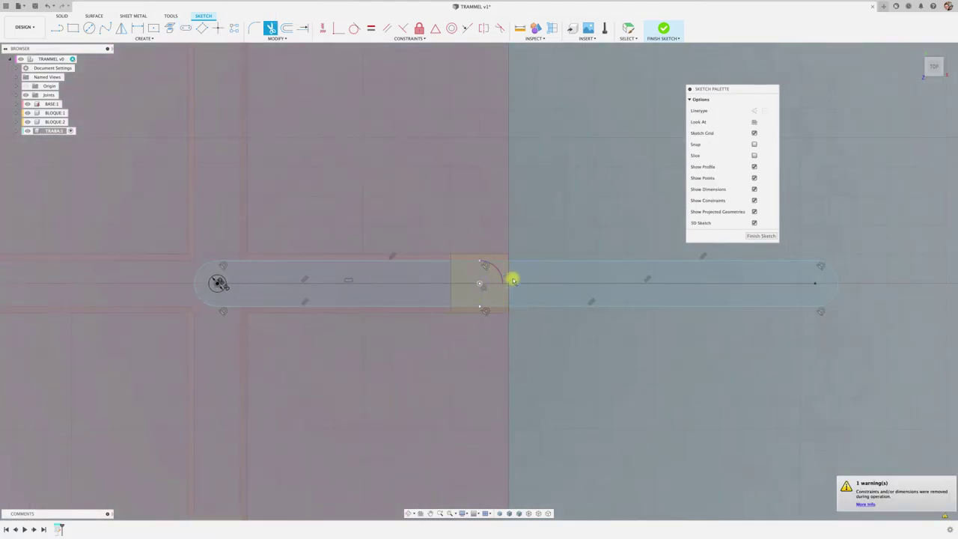
click(512, 280)
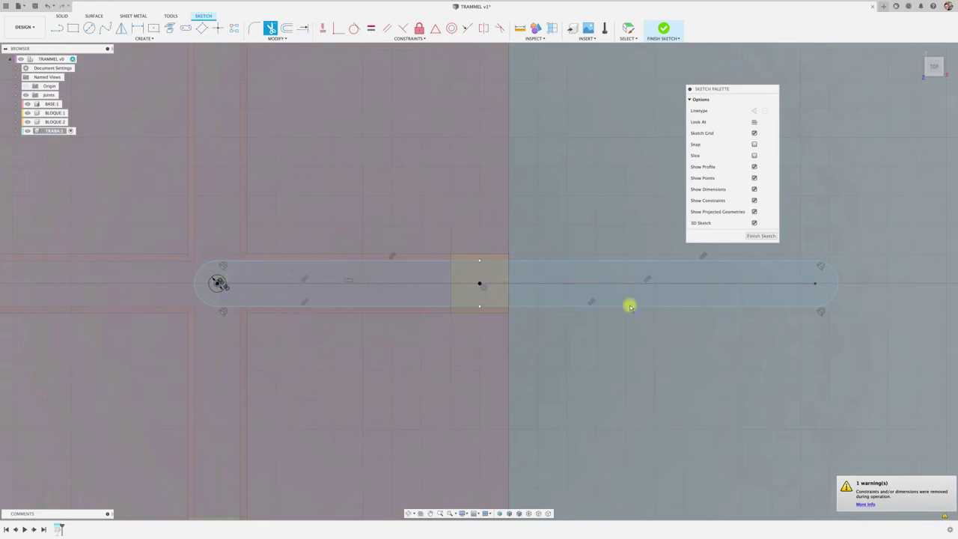
shift+middle_drag(590, 346, 616, 282)
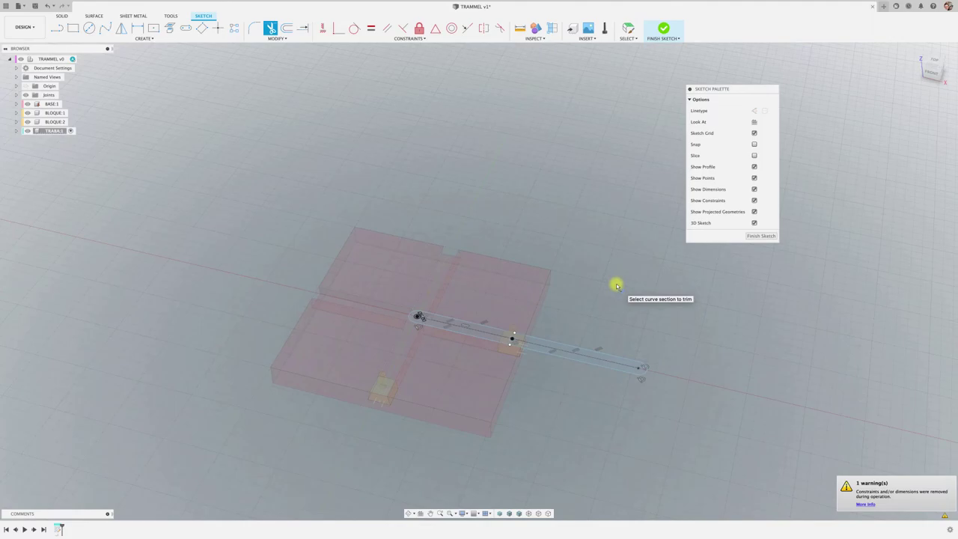
- Extrude the arm outline 7 mm into a solid bar, then begin a new sketch
key(e)
click(603, 360)
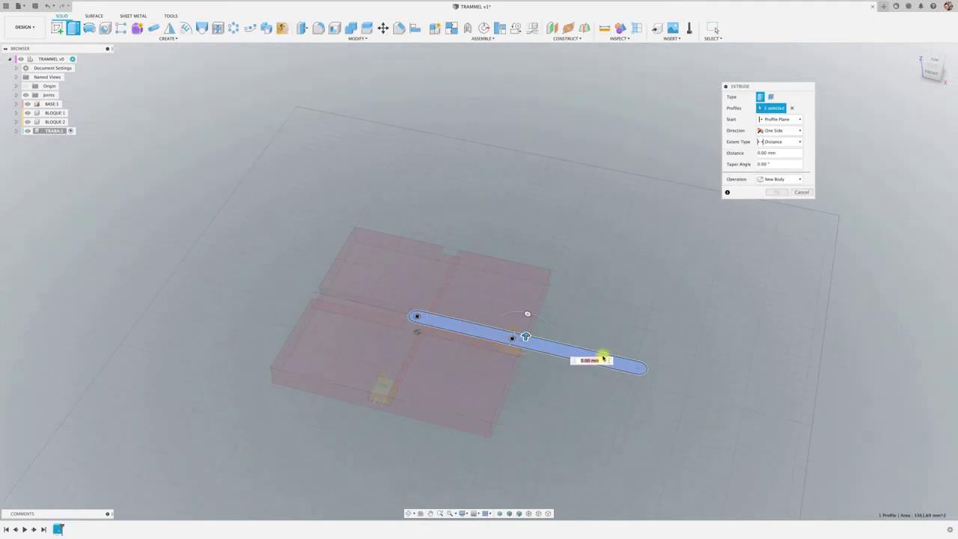
text(7)
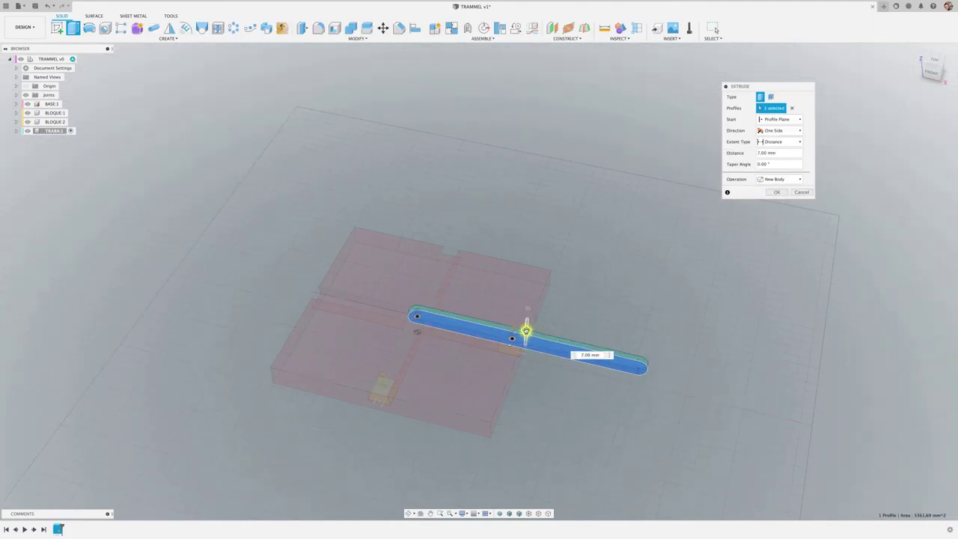
key(Return)
shift+middle_drag(585, 320, 585, 321)
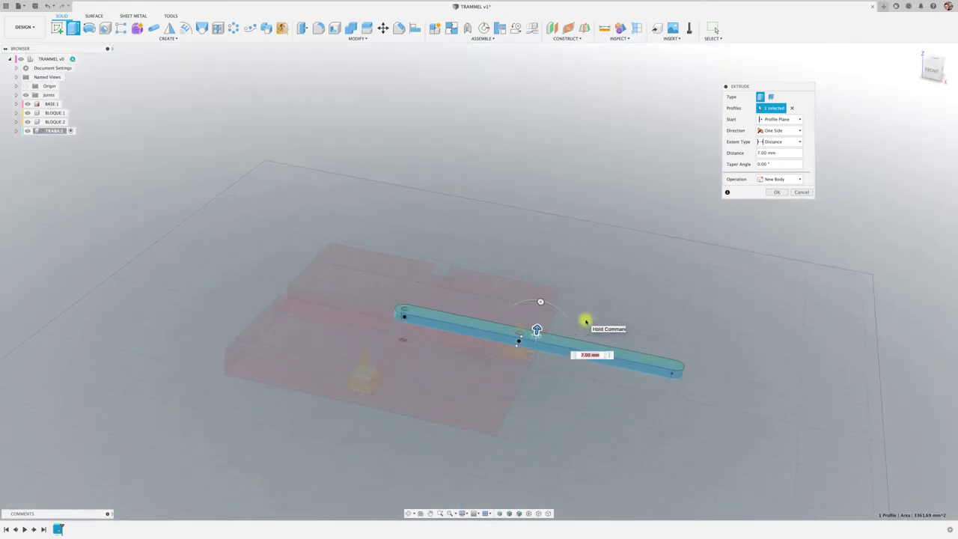
click(776, 193)
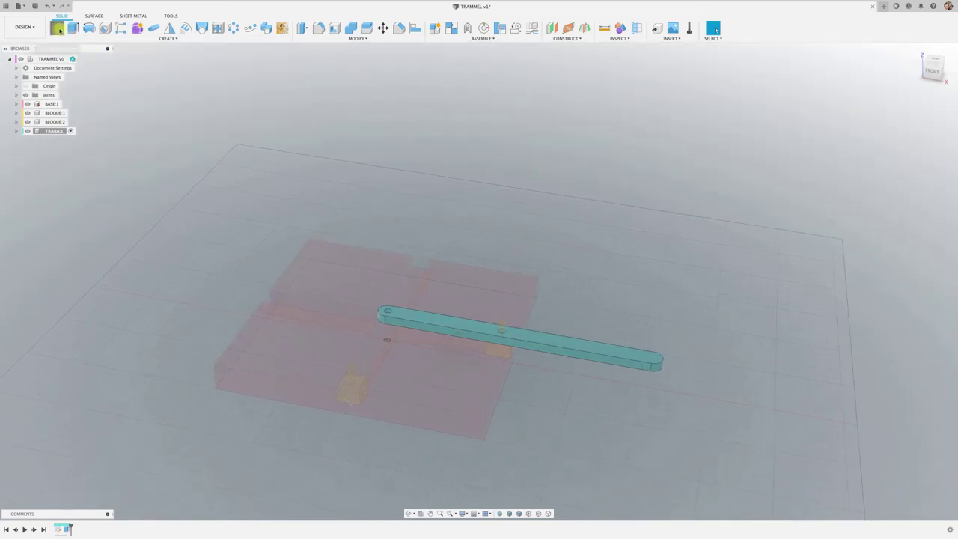
click(59, 30)
- Sketch a small circle on the bar's top face at the arm's right end
click(654, 356)
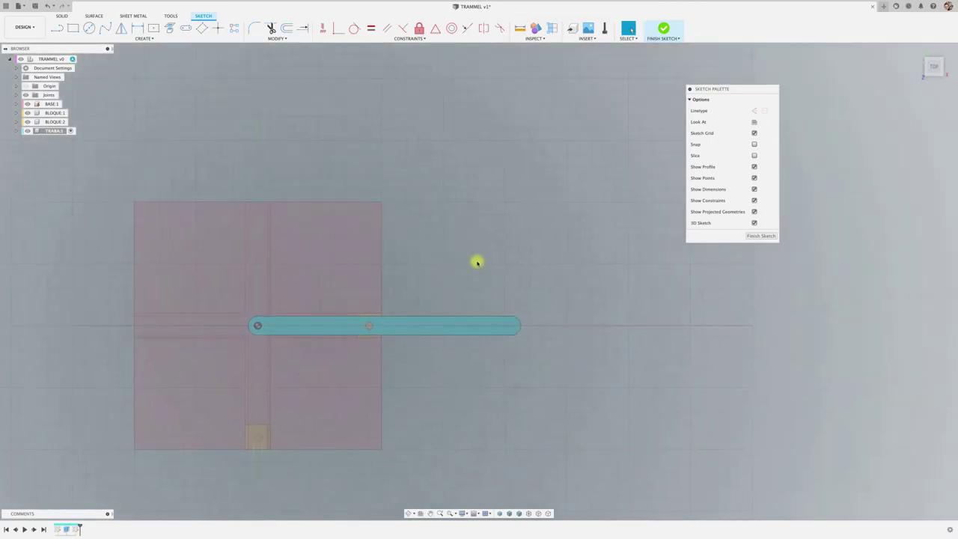
scroll(539, 272, up, 1)
scroll(539, 272, up, 2)
key(c)
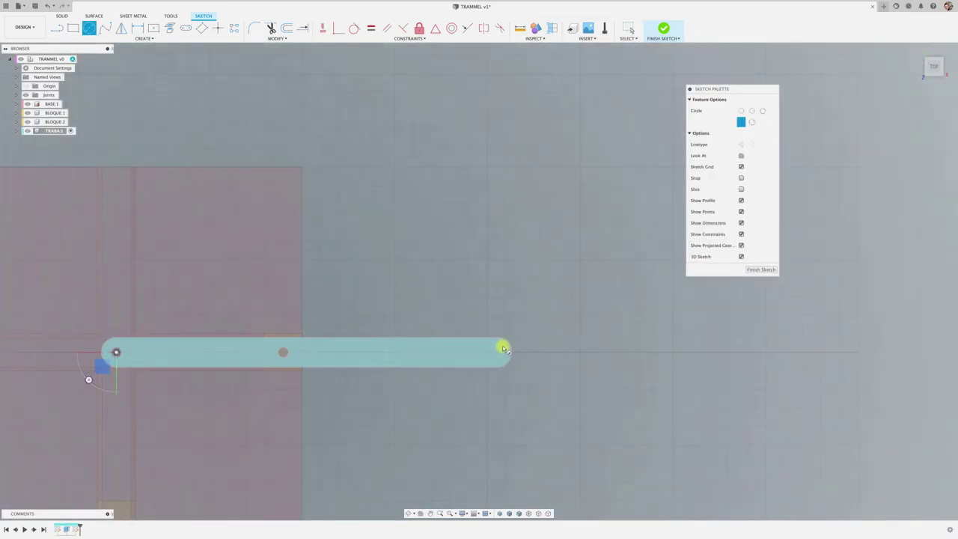
click(498, 349)
click(499, 348)
shift+middle_drag(535, 349, 572, 352)
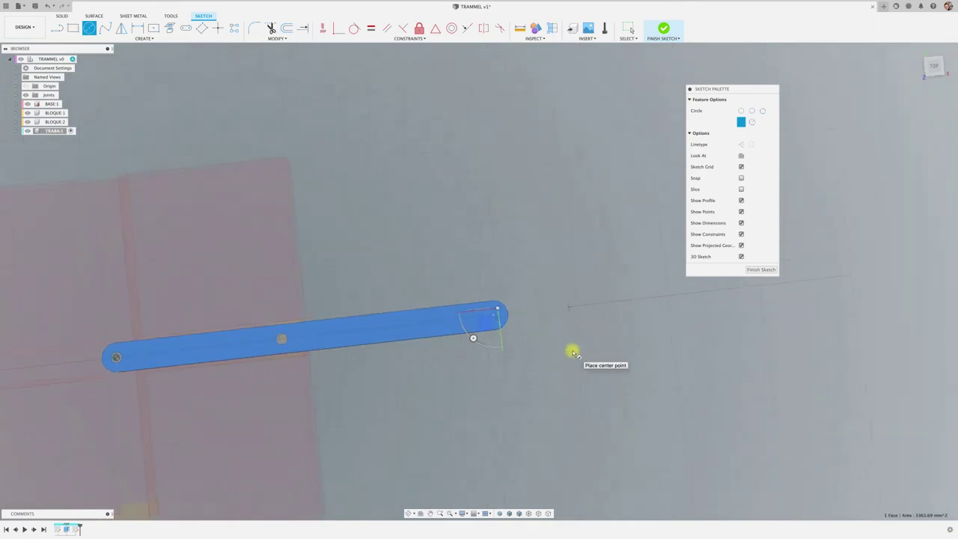
key(e)
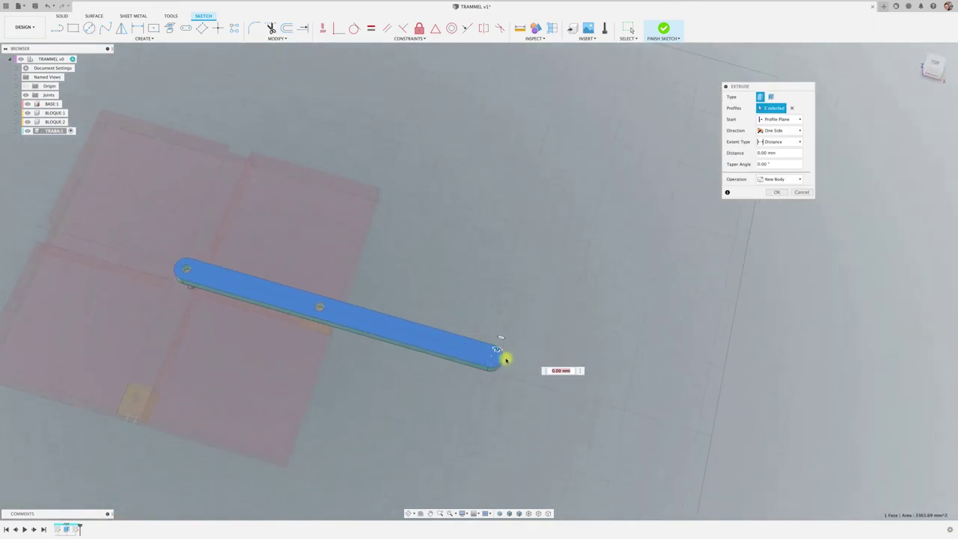
click(489, 359)
click(803, 193)
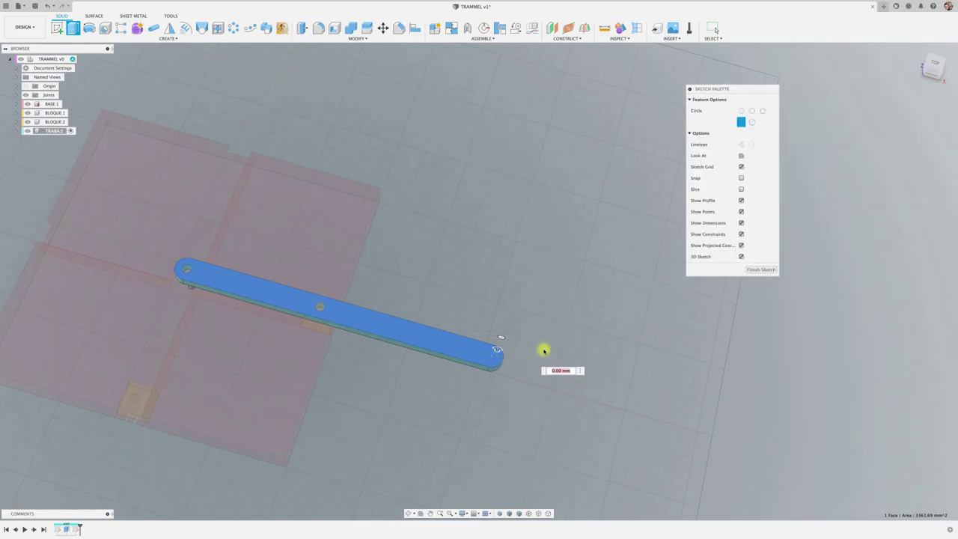
key(Escape)
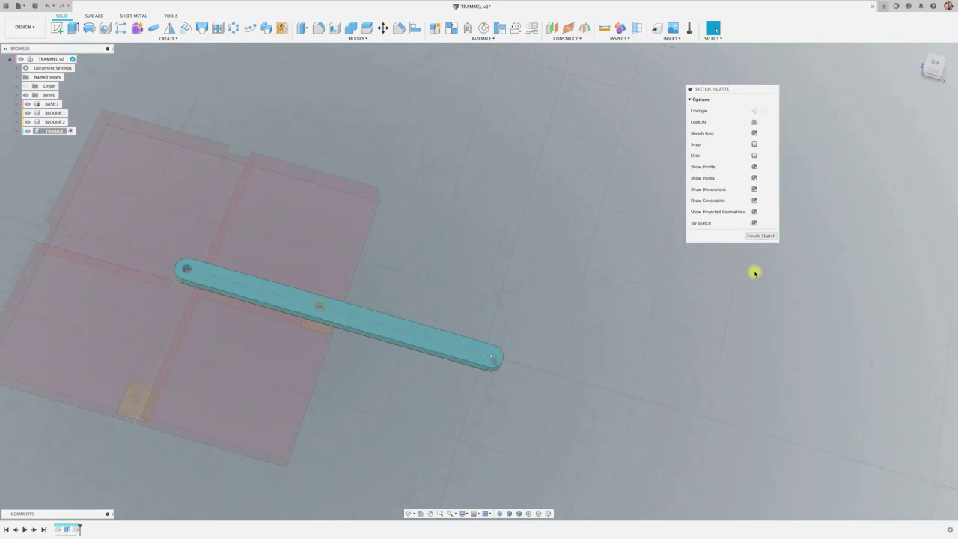
- Extrude that circle about 30.5 mm upward, joined to the arm, as the handle pin
key(e)
click(488, 357)
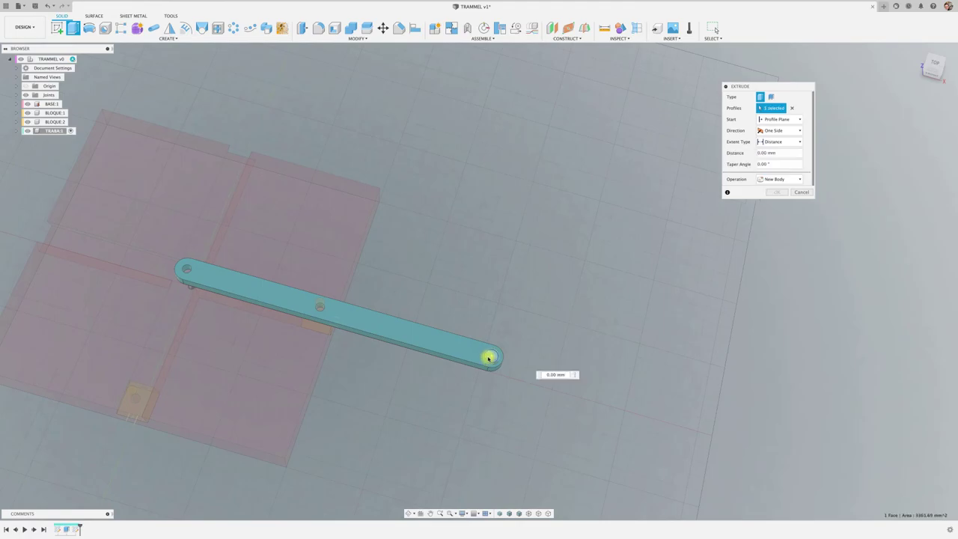
drag(490, 353, 508, 297)
shift+middle_drag(508, 297, 503, 257)
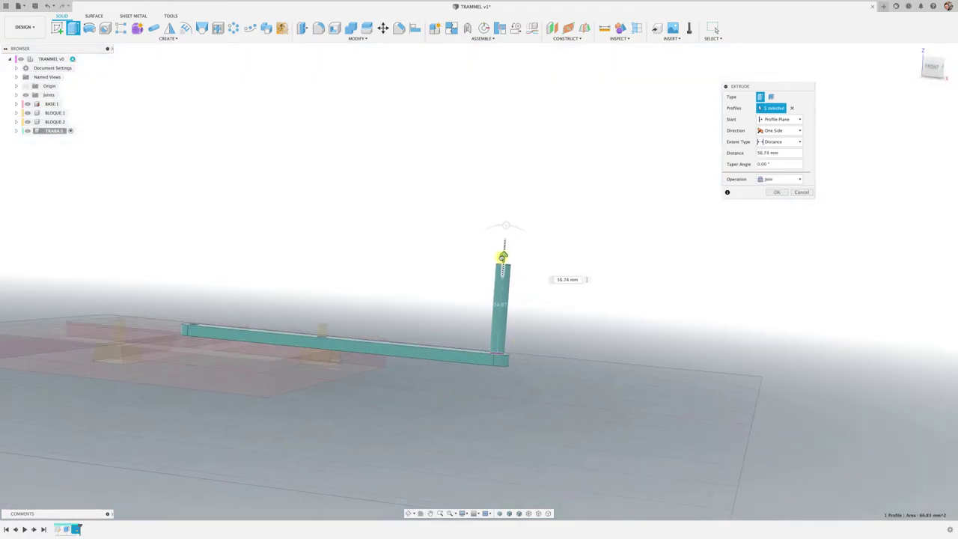
drag(502, 256, 501, 296)
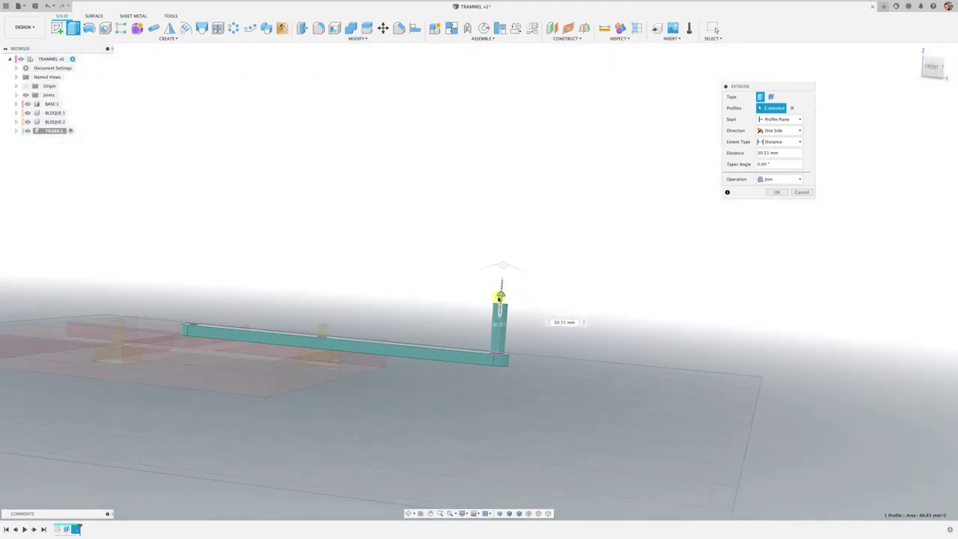
click(773, 193)
shift+middle_drag(618, 268, 394, 165)
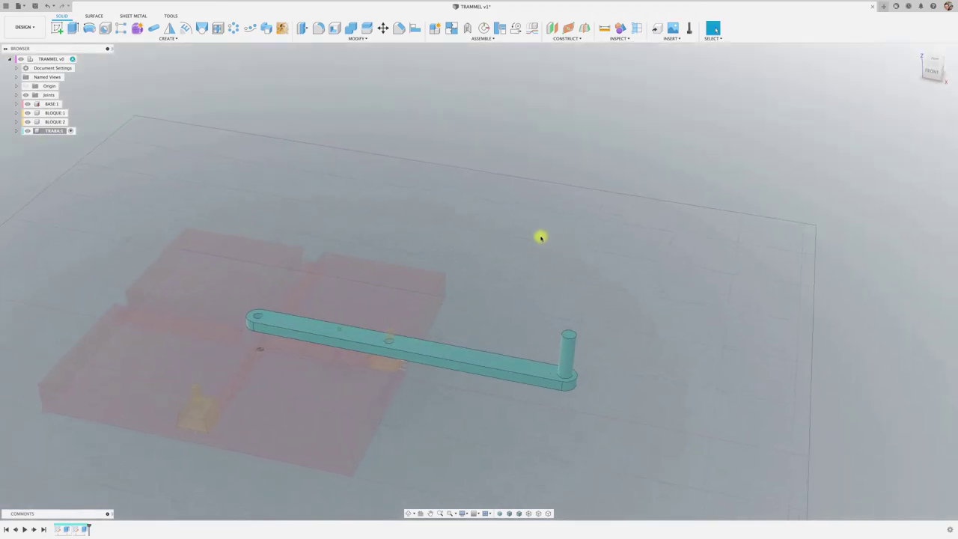
- Activate the top-level TRAMMEL assembly and cancel an unfinished joint
click(73, 59)
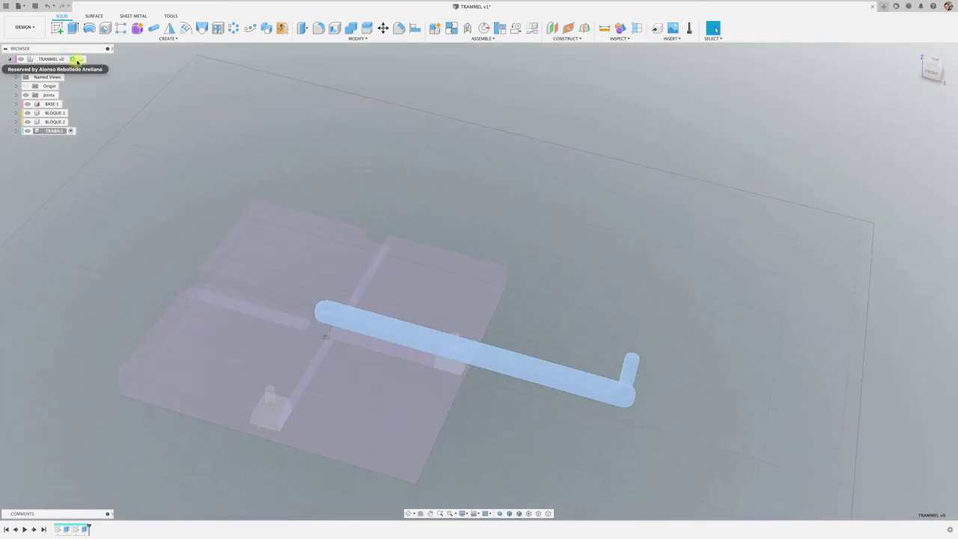
shift+middle_drag(281, 133, 504, 367)
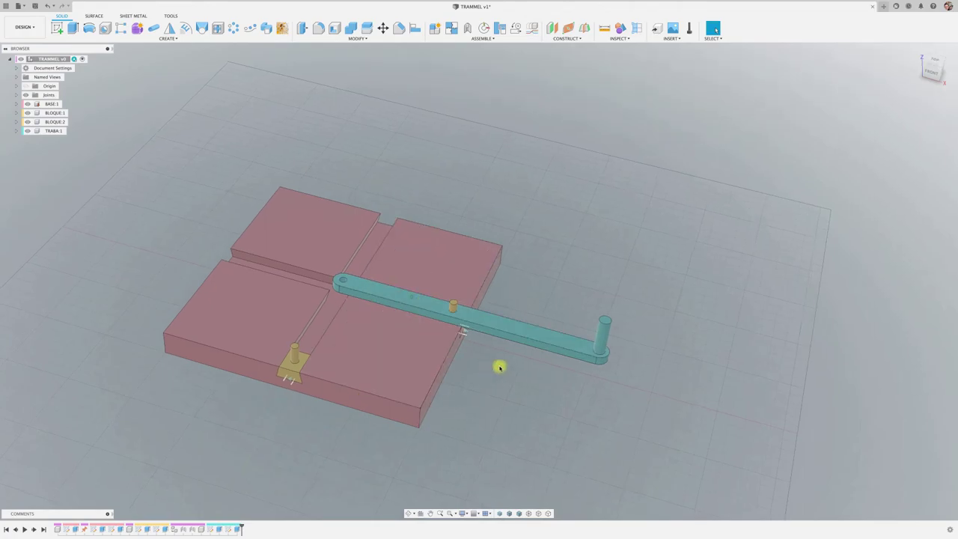
scroll(504, 366, up, 2)
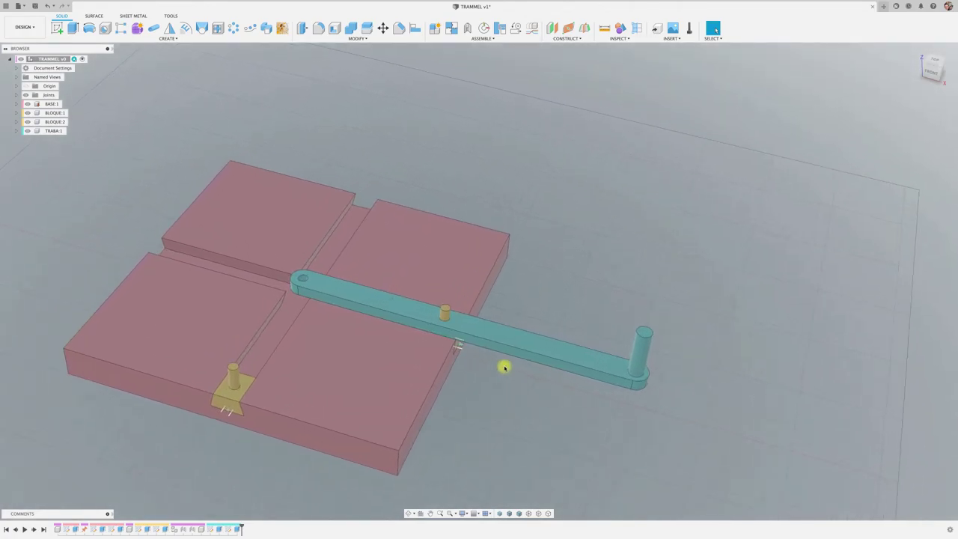
key(j)
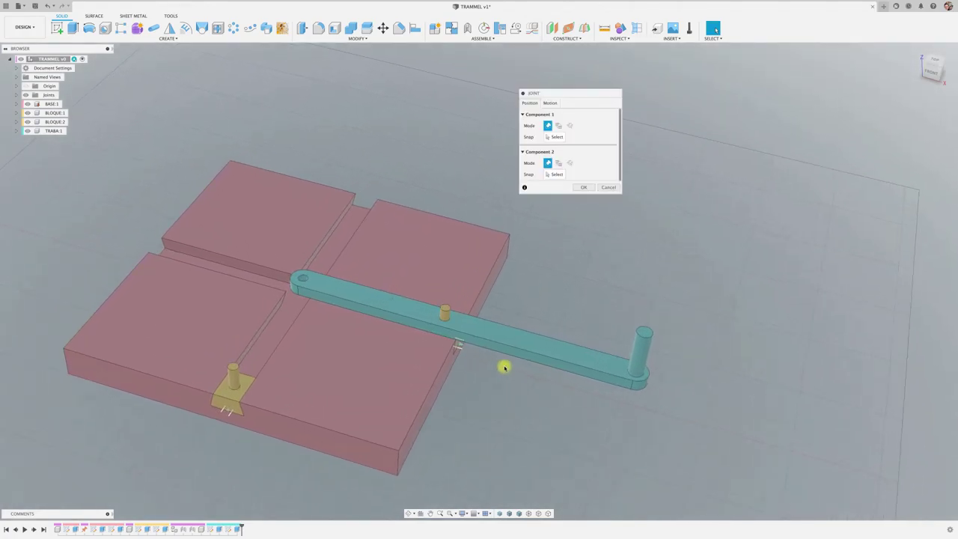
click(549, 104)
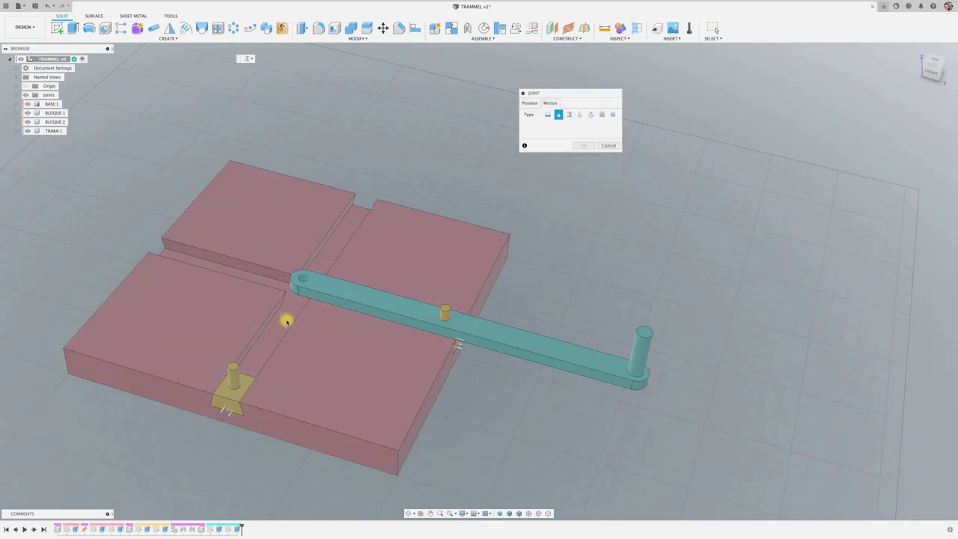
click(610, 145)
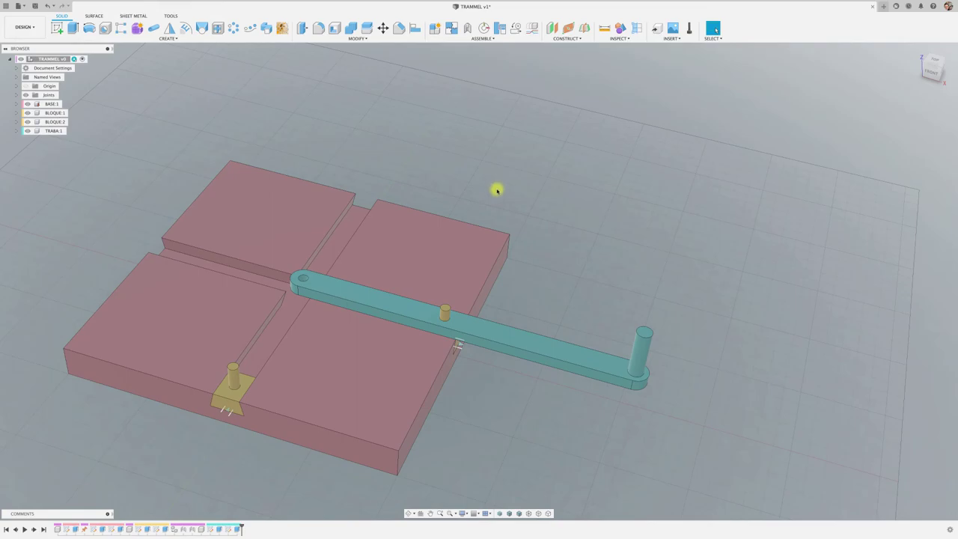
- Hide the BASE:1 component so only the arm and pegged blocks show
click(316, 209)
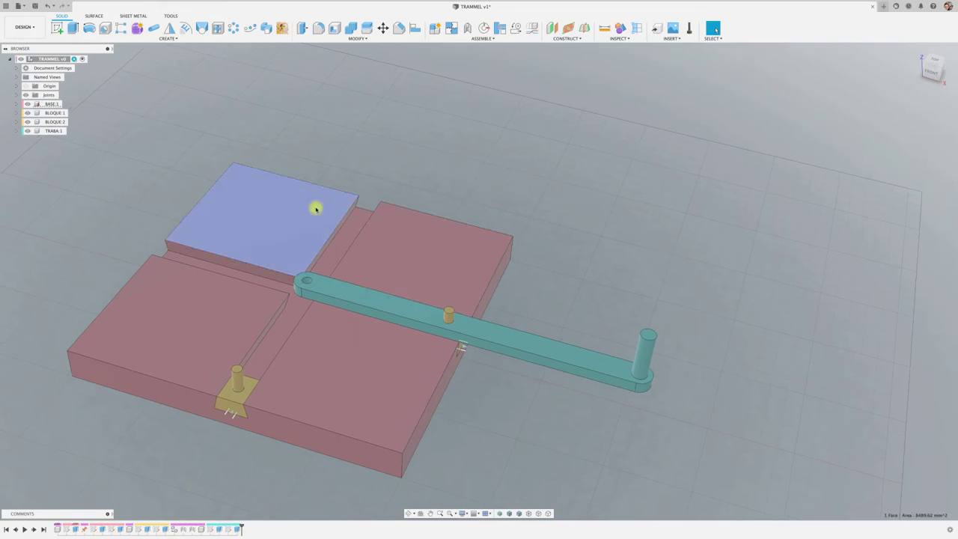
click(28, 103)
click(405, 125)
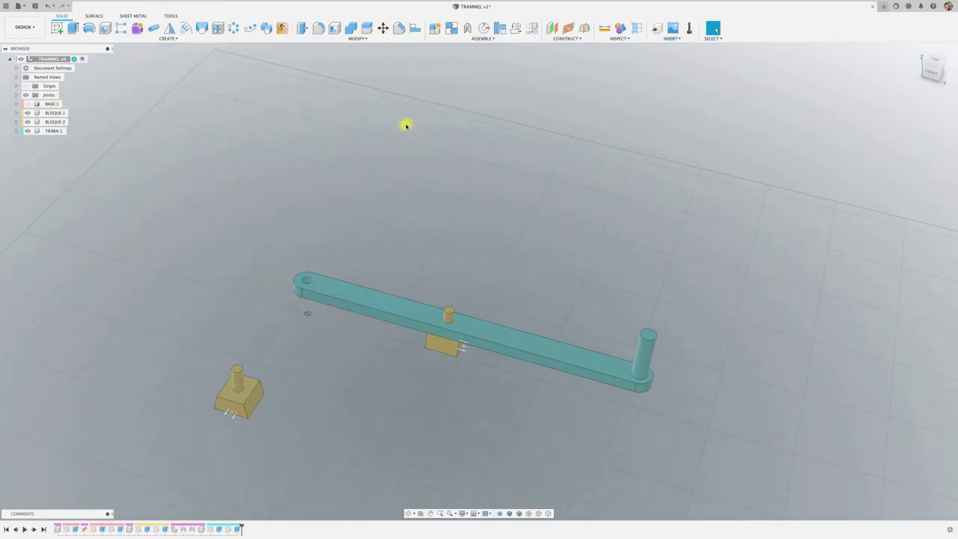
- Begin a revolute joint, then abandon it with no parts picked
key(j)
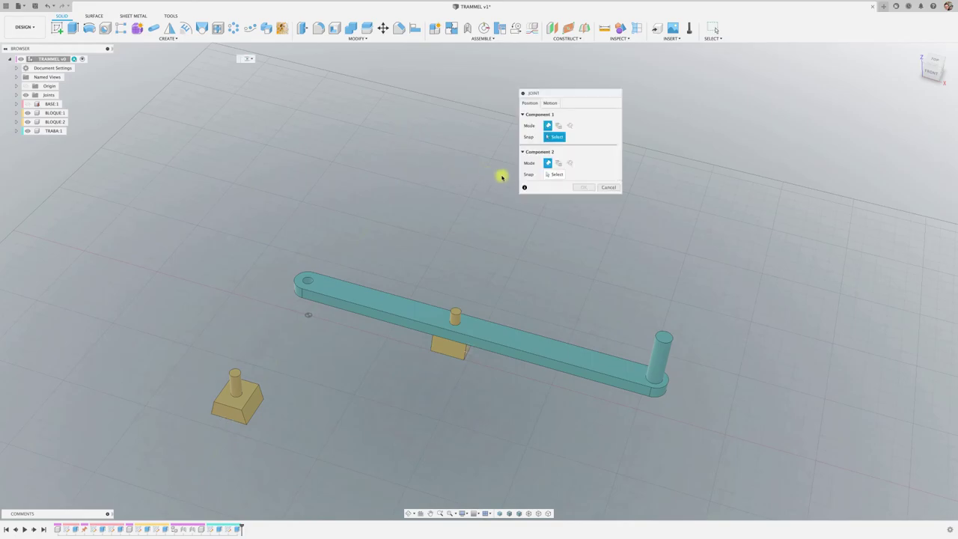
click(555, 103)
click(558, 115)
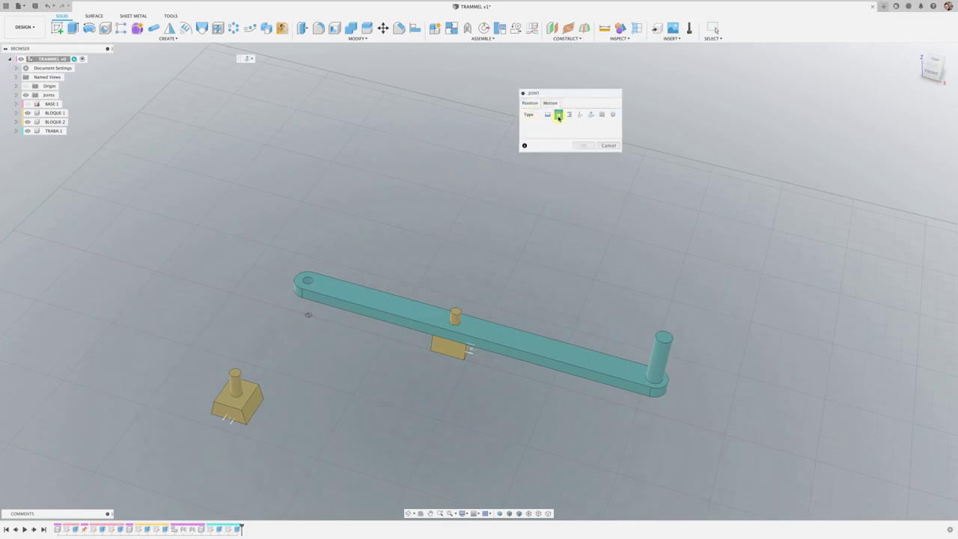
mouse_move(214, 416)
shift+middle_down()
mouse_move(298, 415)
mouse_move(316, 438)
mouse_move(374, 445)
shift+middle_up()
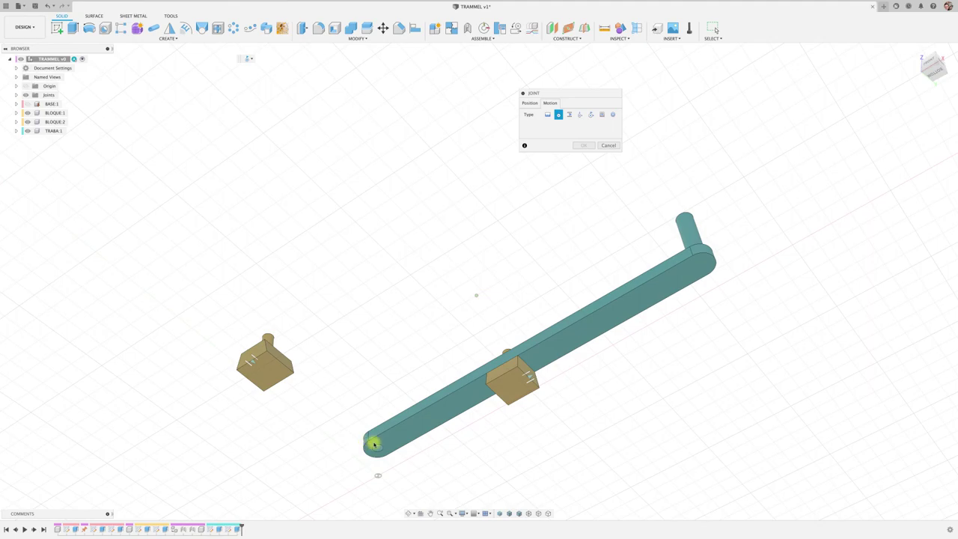
click(608, 145)
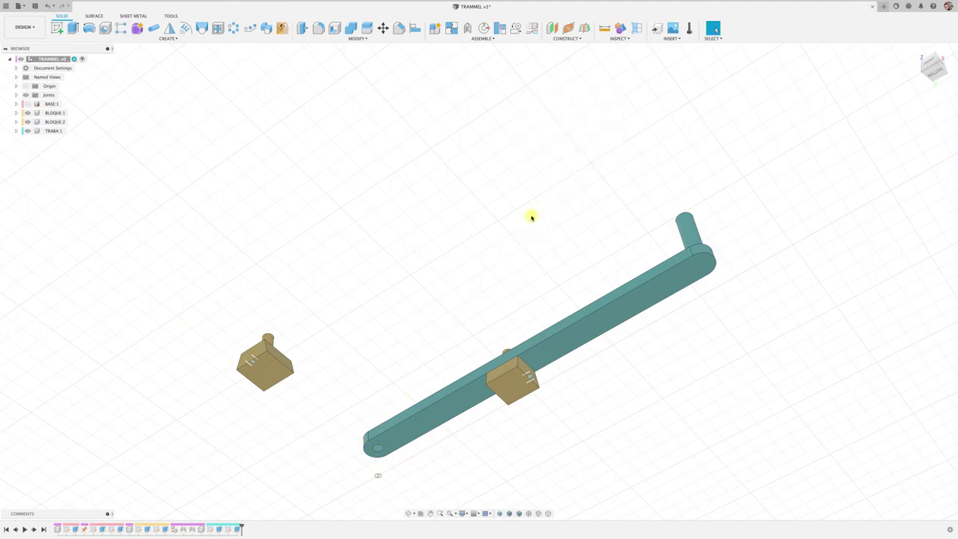
- Join the arm's end hole to the left block's peg with a revolute joint
key(j)
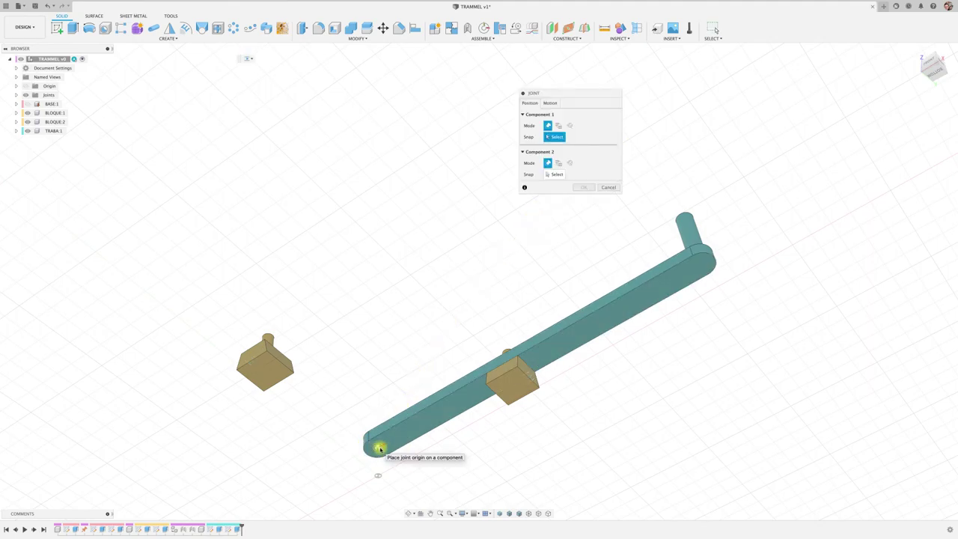
click(379, 448)
shift+middle_drag(370, 402, 325, 346)
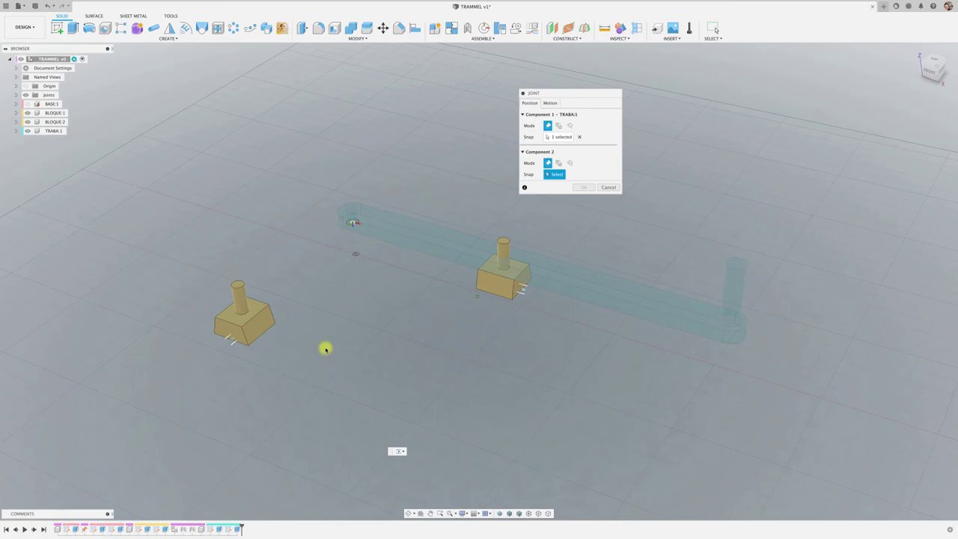
click(241, 313)
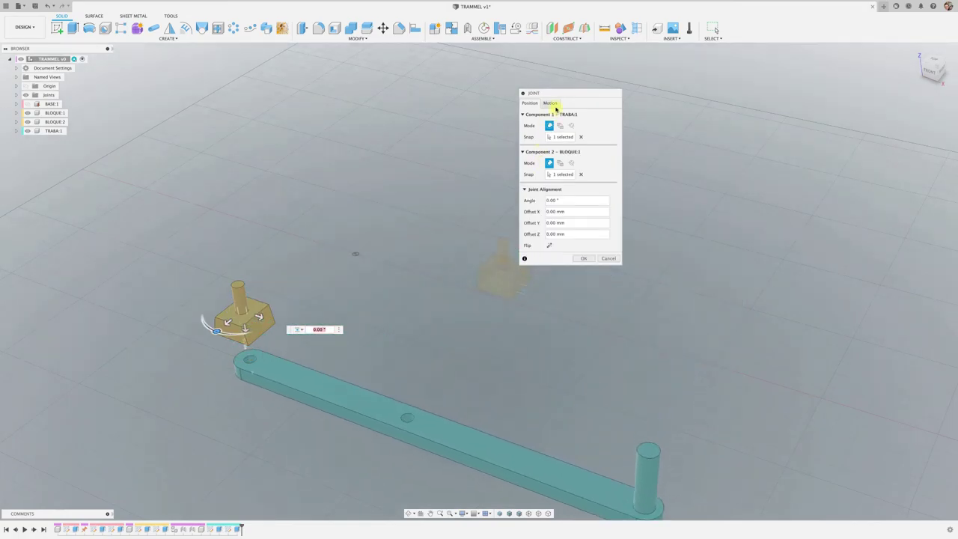
click(551, 102)
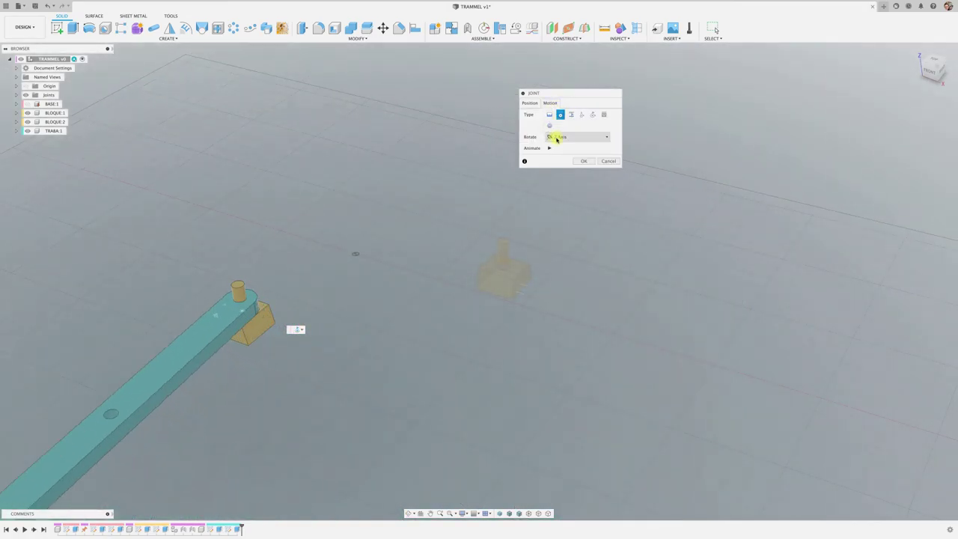
click(584, 161)
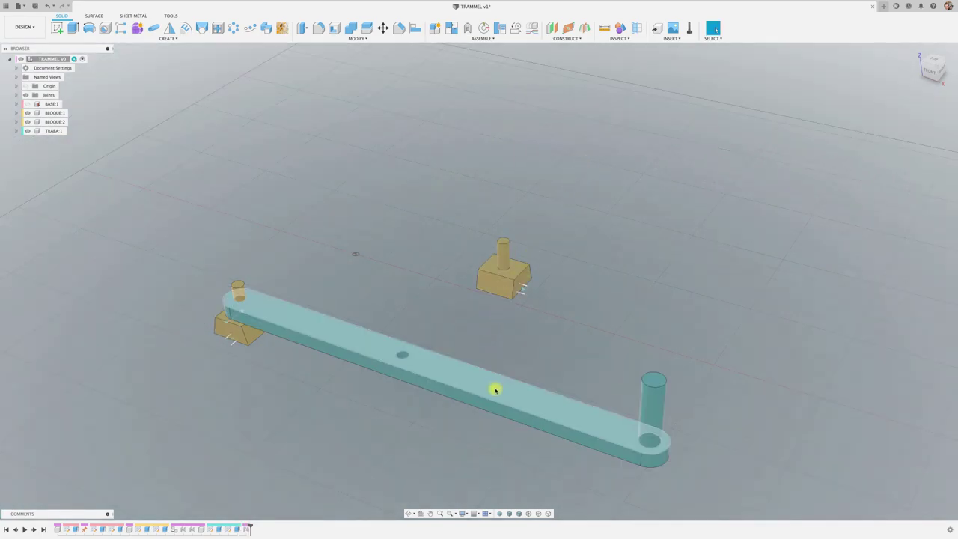
drag(491, 391, 499, 380)
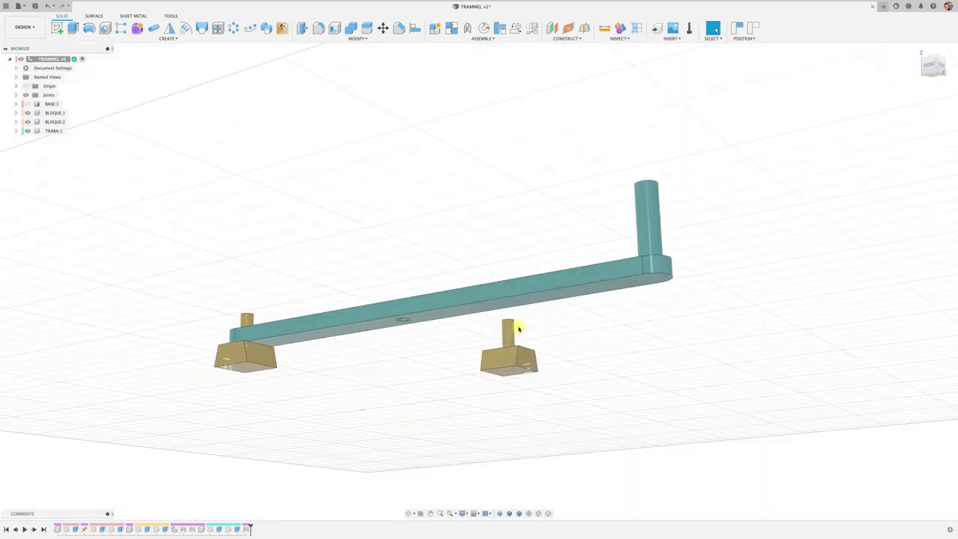
- Join the arm's middle hole to the right block's peg with a revolute joint
key(j)
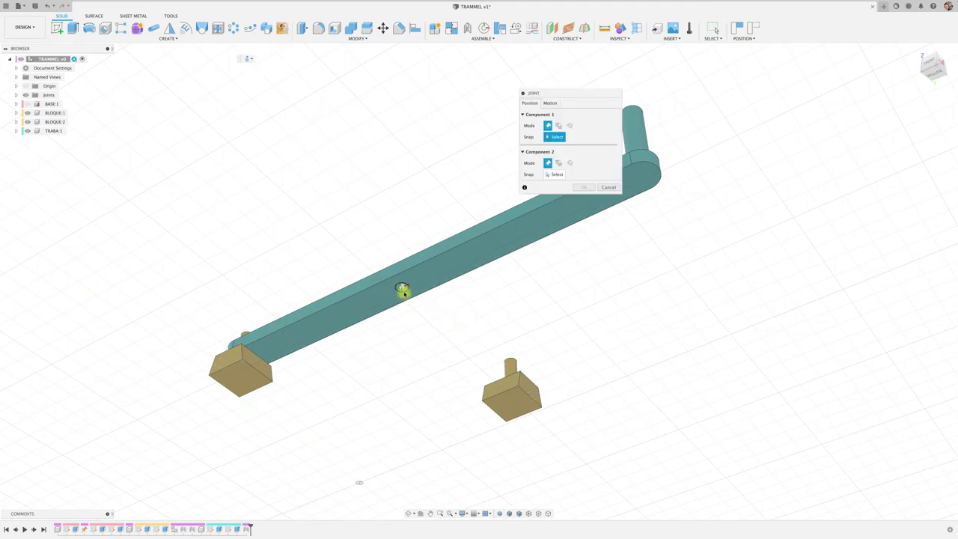
click(401, 286)
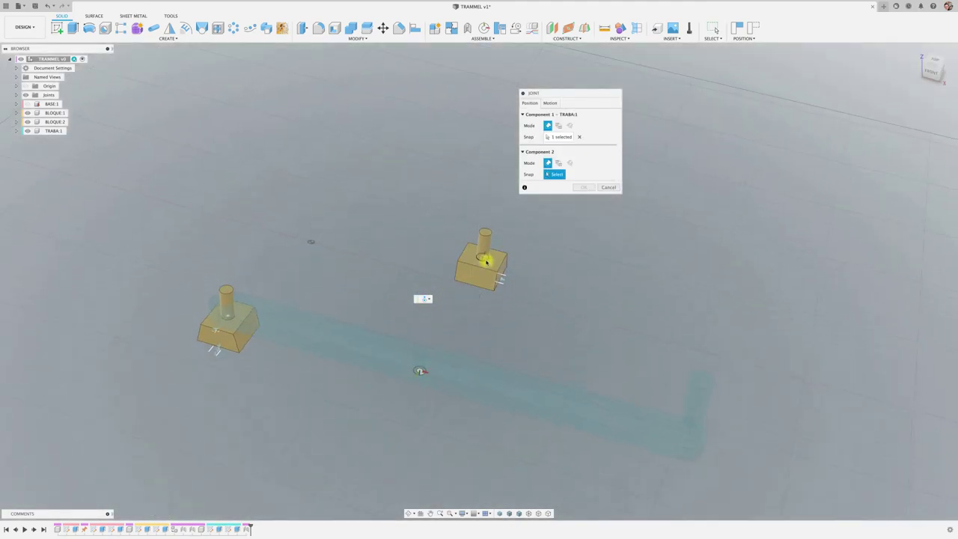
click(485, 260)
click(549, 103)
click(559, 114)
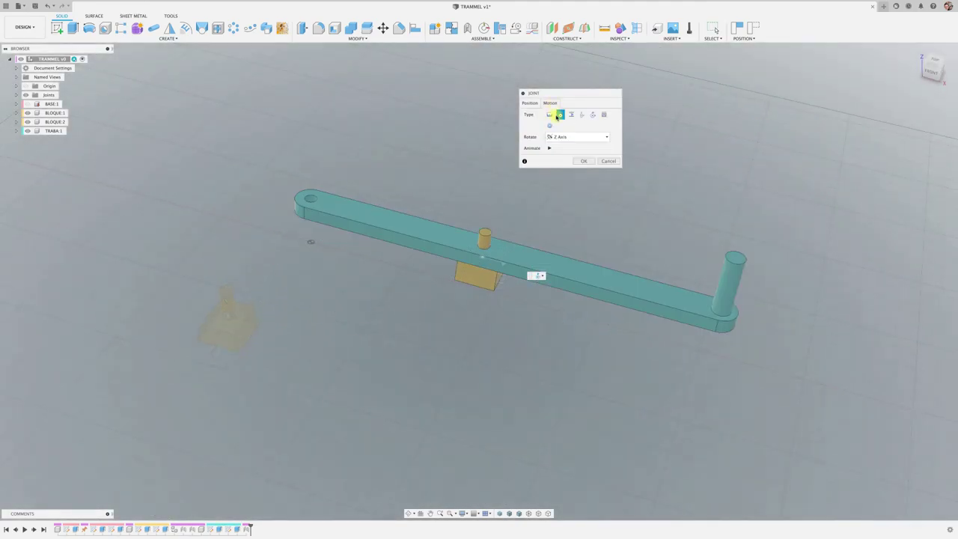
click(581, 161)
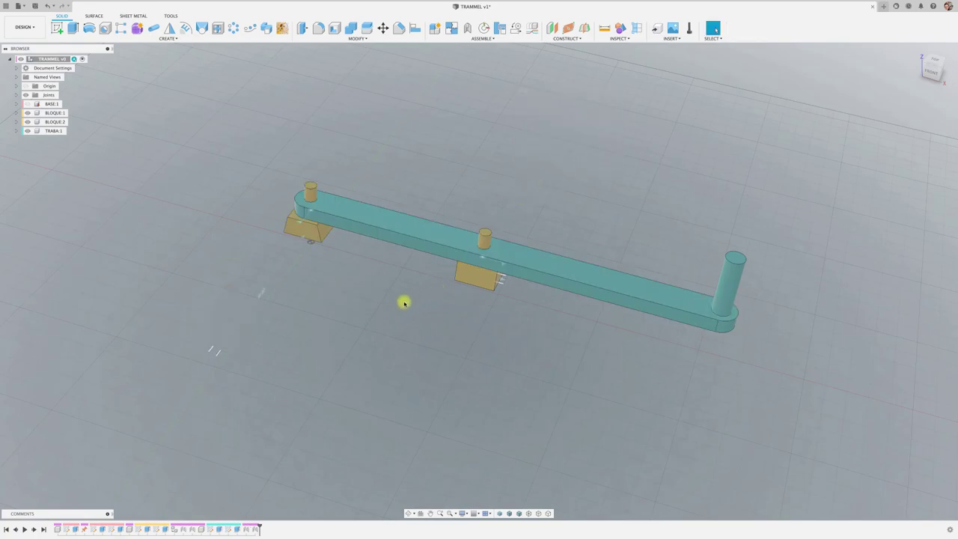
- Show BASE:1 again, fit the view, and swing the TRABA arm to test sliding
click(28, 104)
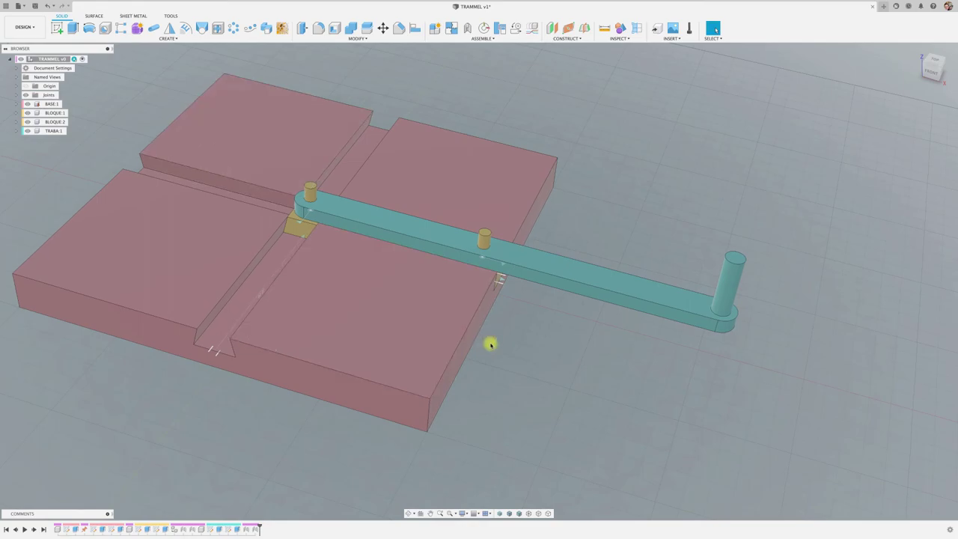
key(F6)
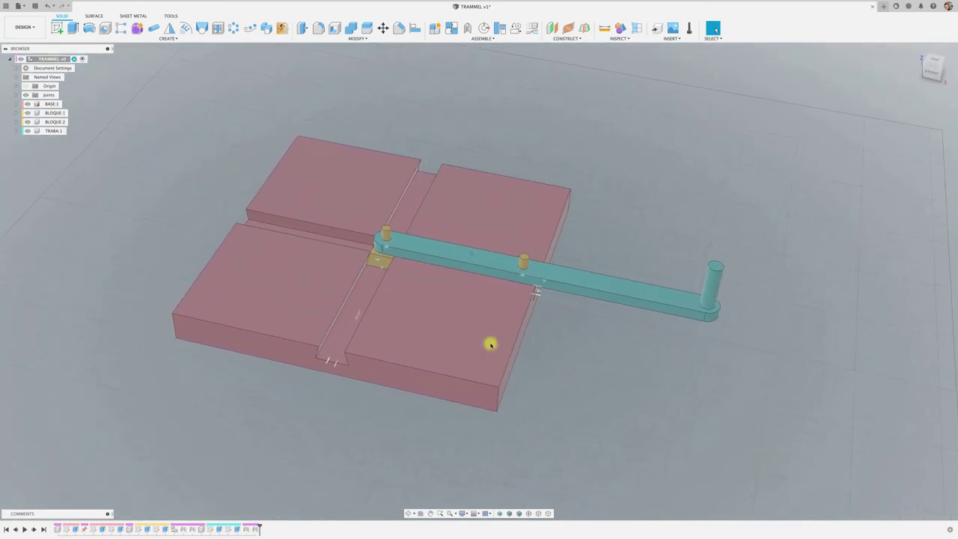
mouse_move(706, 292)
mouse_down()
mouse_move(396, 161)
mouse_move(235, 241)
mouse_move(676, 334)
mouse_move(372, 486)
mouse_move(309, 242)
mouse_move(318, 284)
mouse_move(346, 336)
mouse_up()
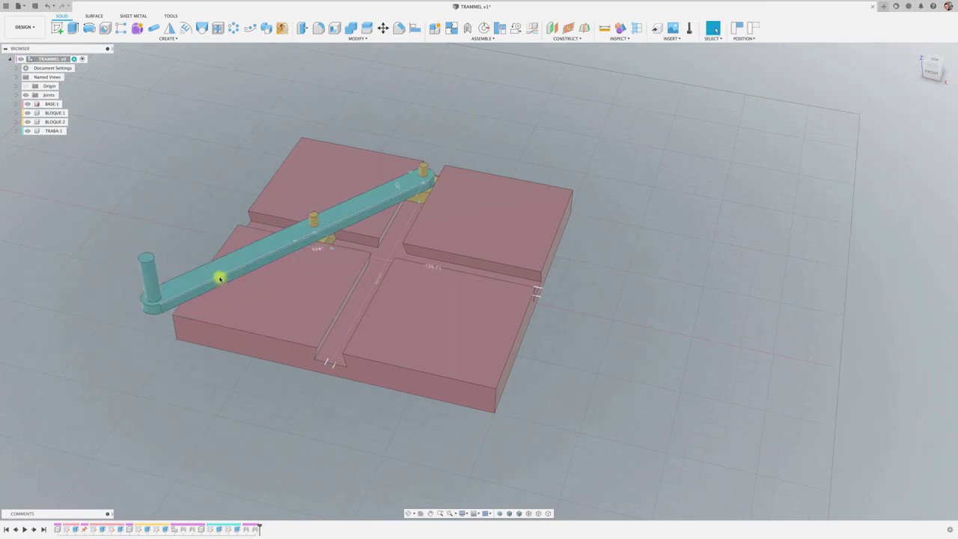
mouse_move(219, 278)
mouse_down()
mouse_move(187, 262)
mouse_move(254, 117)
mouse_move(565, 237)
mouse_move(701, 312)
mouse_move(717, 336)
mouse_up()
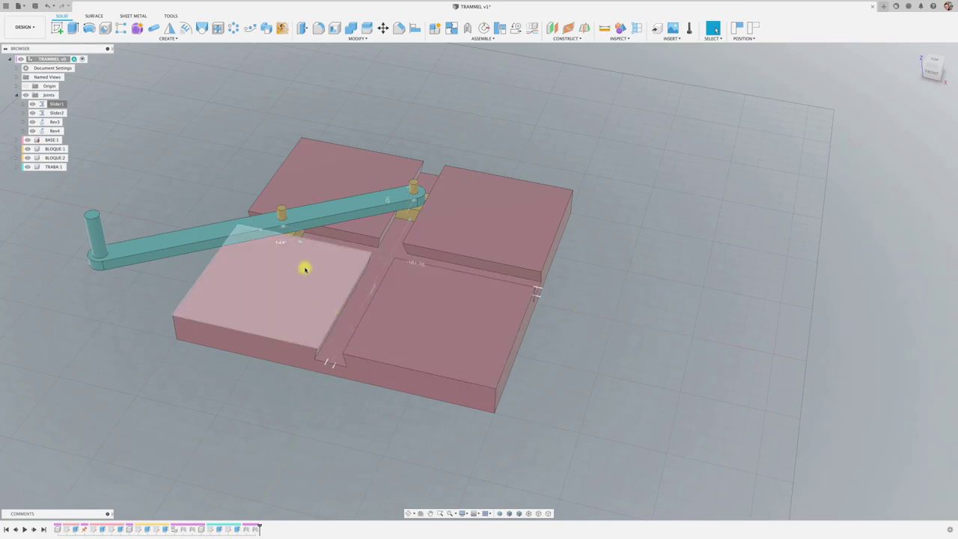
- Animate the Rev4 joint, watching from the TOP view, then return to home view
click(297, 238)
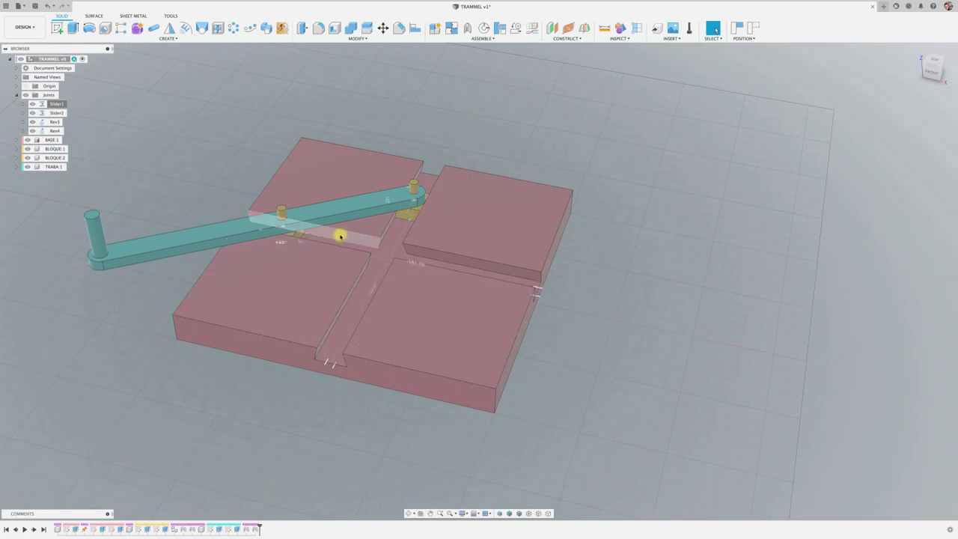
click(289, 240)
right_click(283, 244)
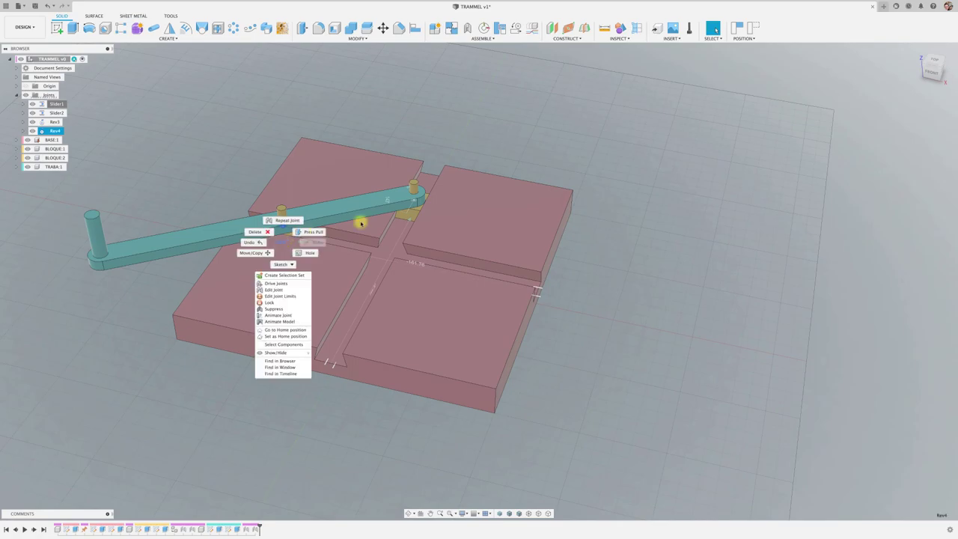
click(294, 321)
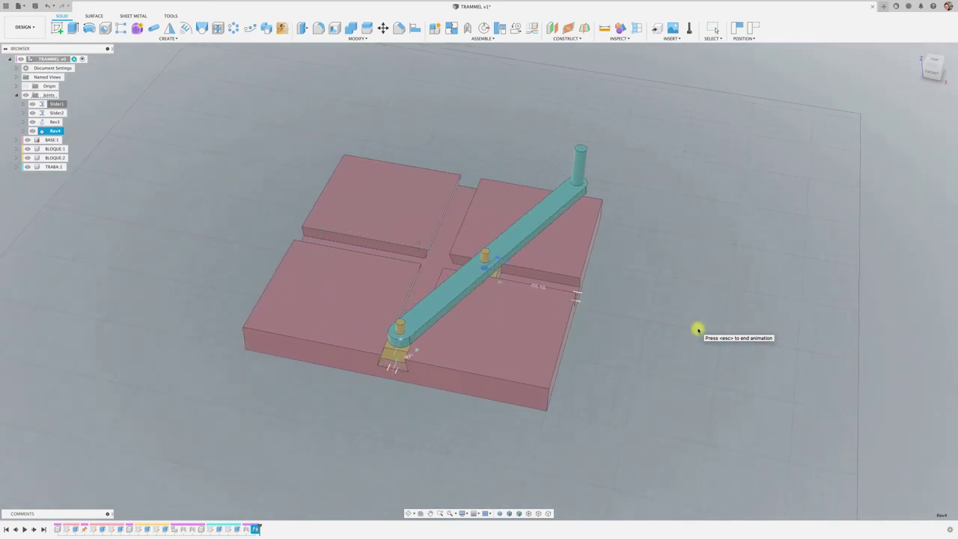
click(942, 58)
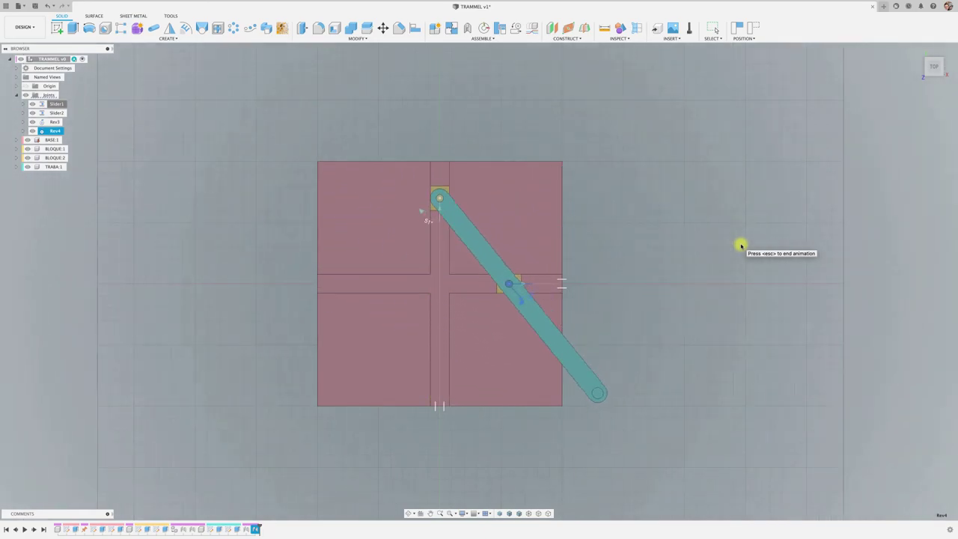
key(shift+F6)
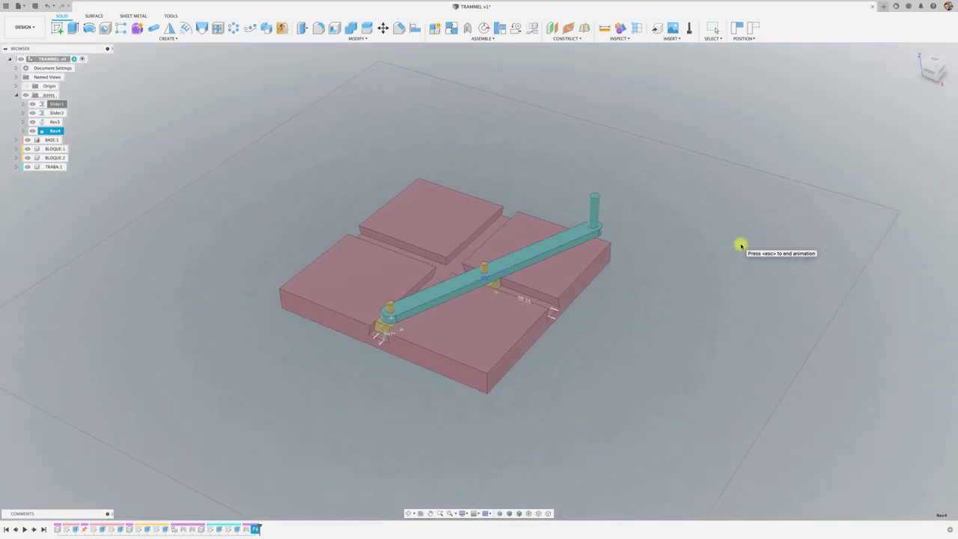